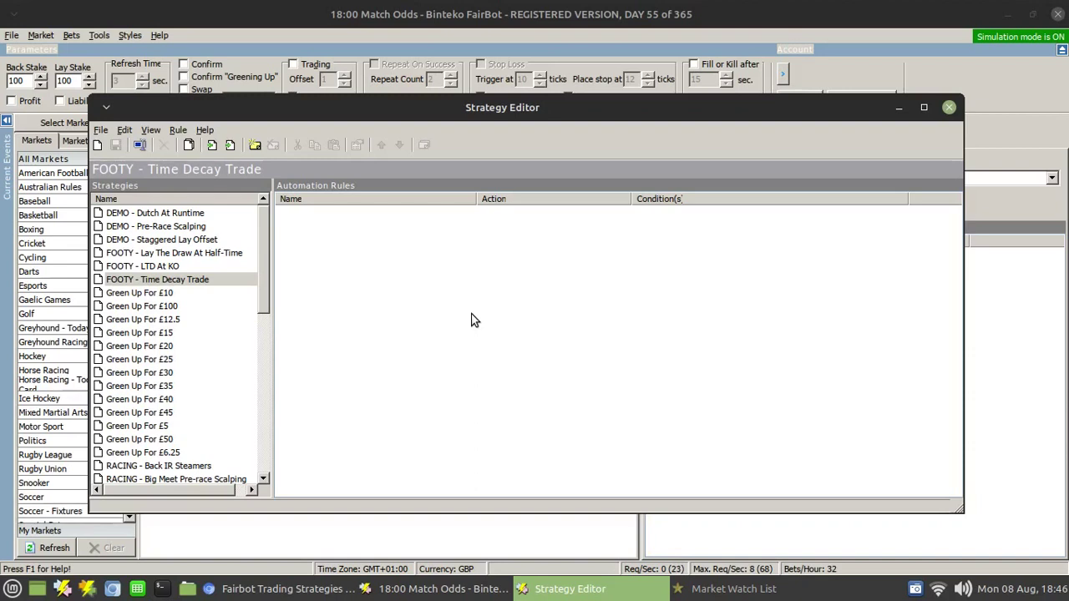
# Add an automation rule named "Place Time Decay Lays" to the Time Decay Trade strategy, starting relative to in-play time.
pyautogui.rightClick(416, 257)
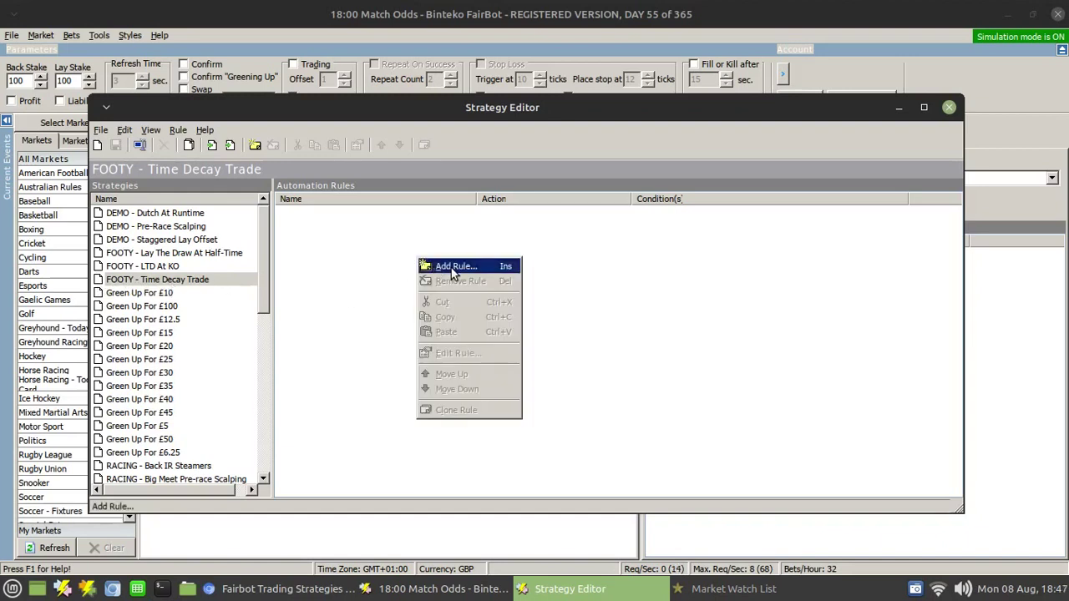
pyautogui.click(451, 268)
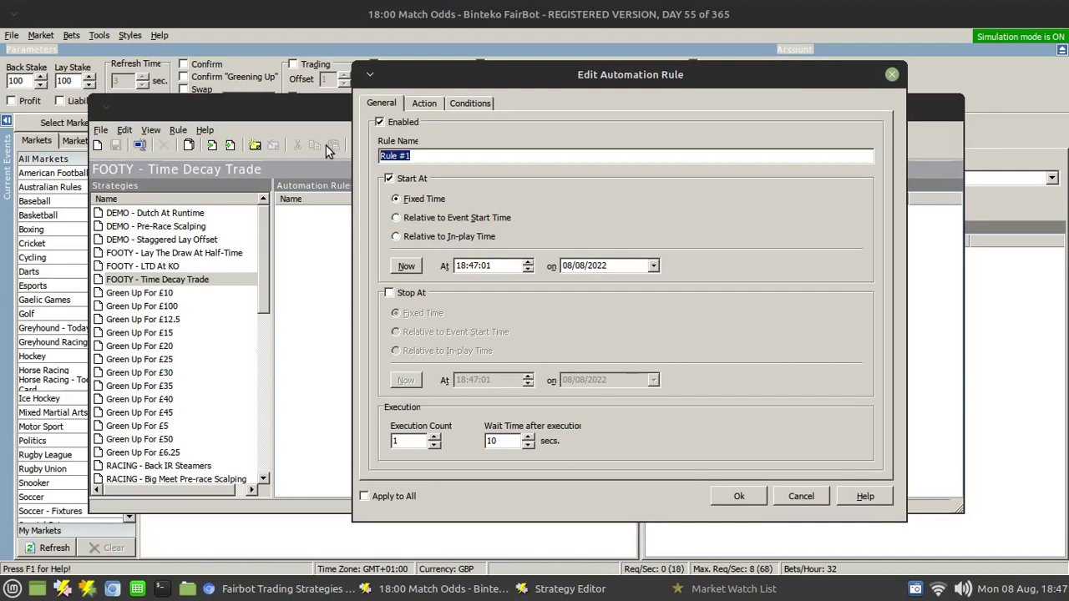
pyautogui.write('Place Time')
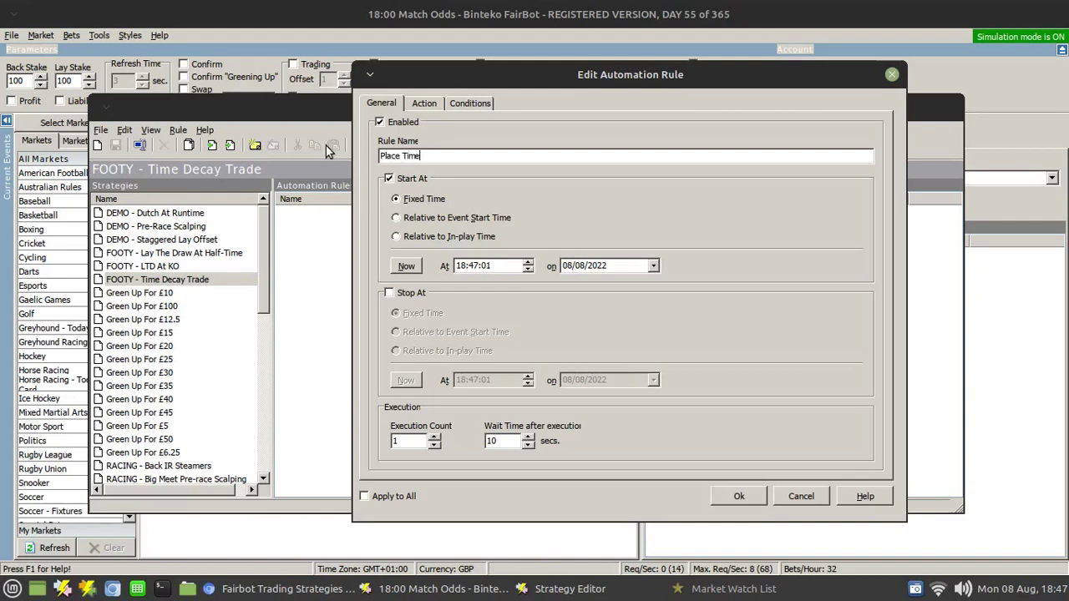
pyautogui.write(' Decay Lays')
pyautogui.click(426, 237)
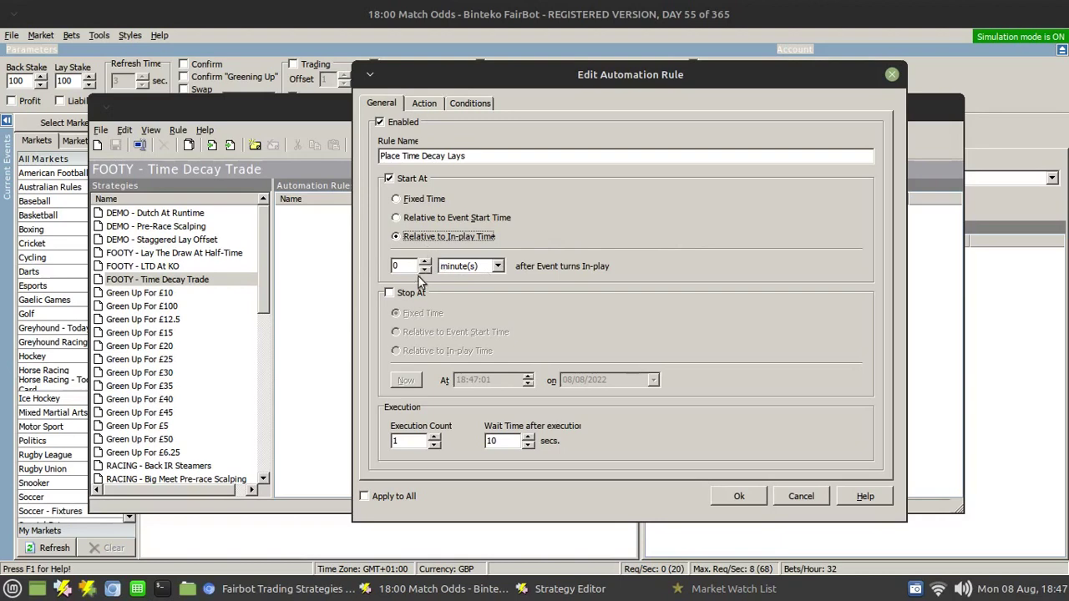
# Set the rule's execution count to 4 and its wait time after execution to 15 seconds.
pyautogui.doubleClick(434, 437)
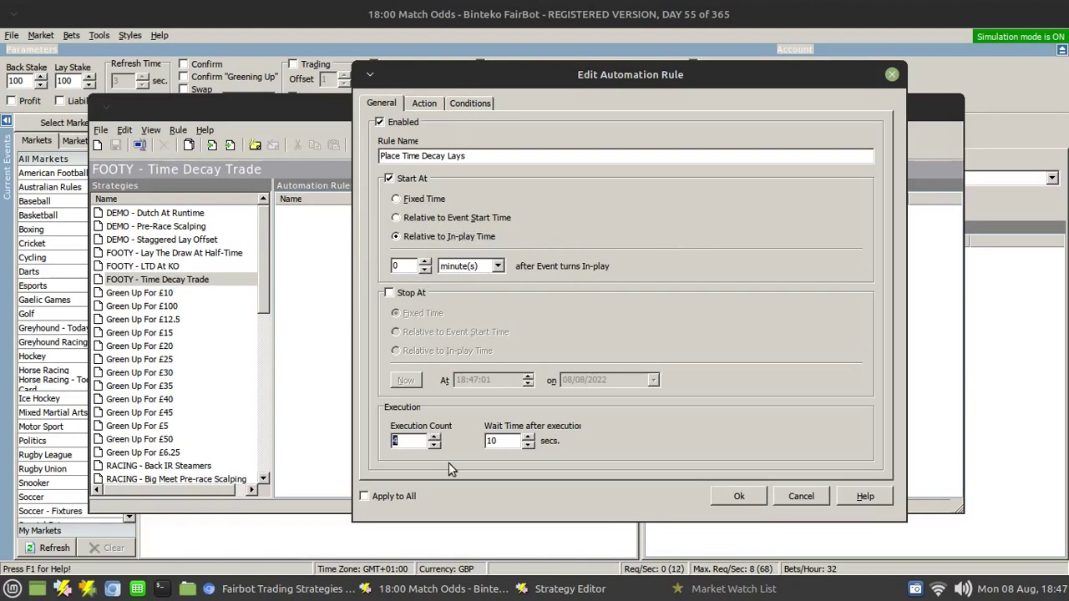
pyautogui.doubleClick(508, 441)
pyautogui.write('15')
# Set the rule's action to Place a Bet, with the selection chosen By Last Bet.
pyautogui.click(423, 103)
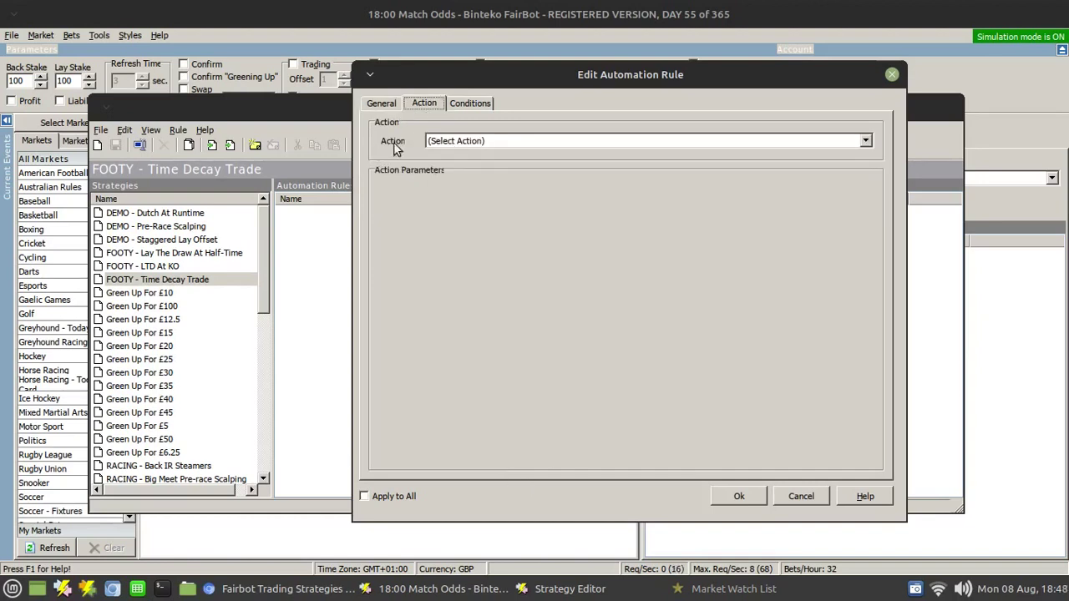
pyautogui.click(524, 141)
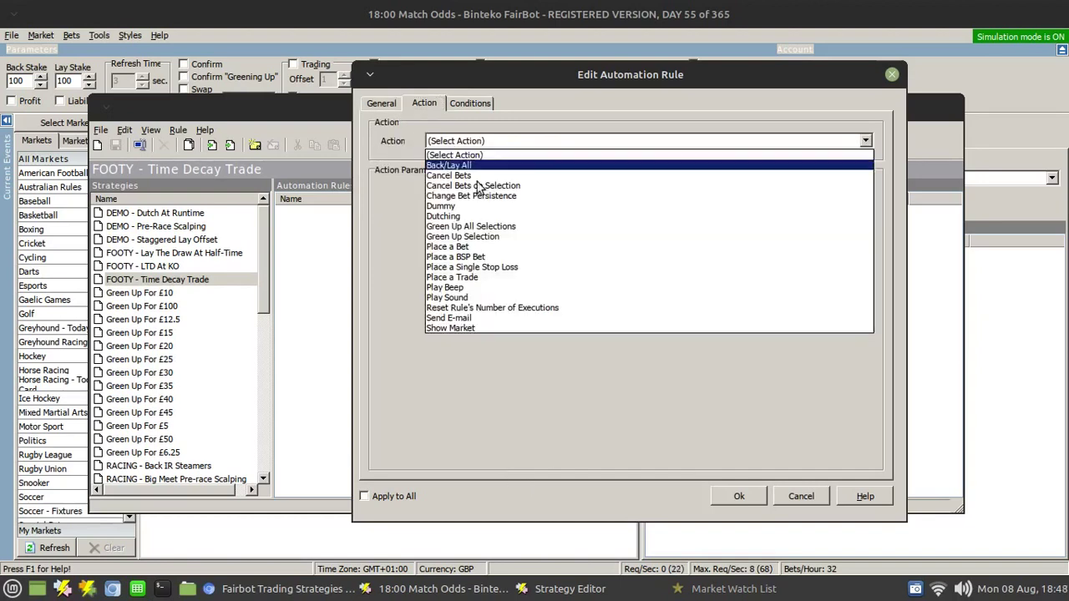
pyautogui.click(469, 251)
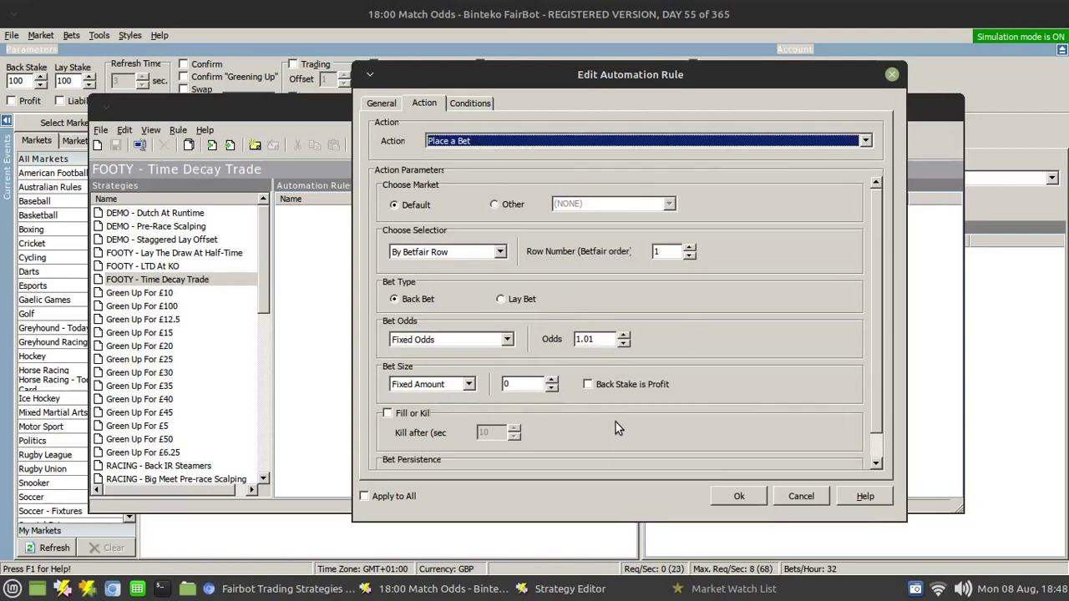
pyautogui.click(500, 252)
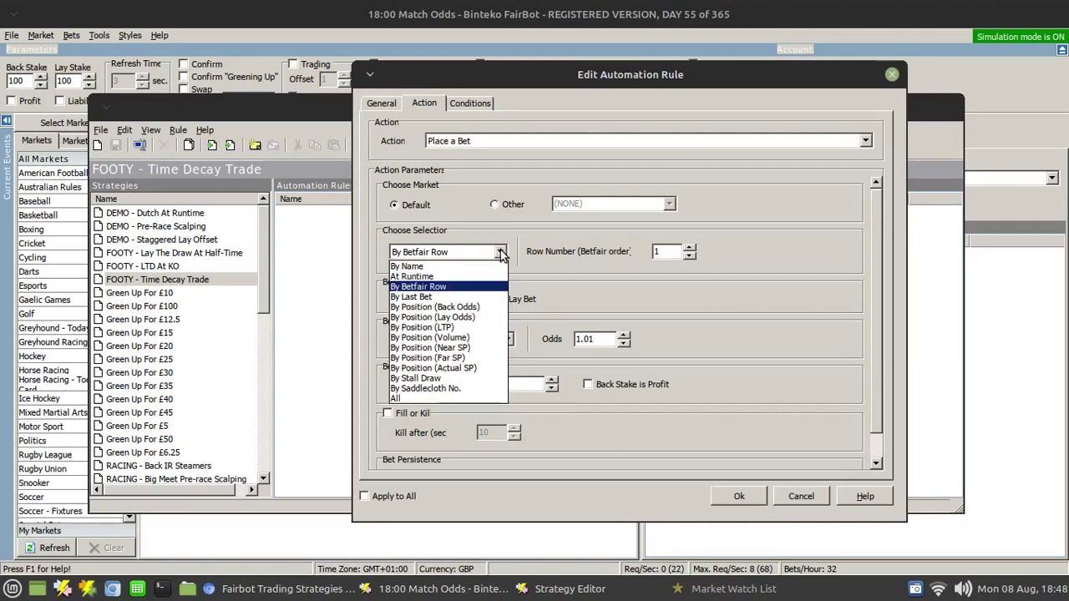
pyautogui.click(413, 297)
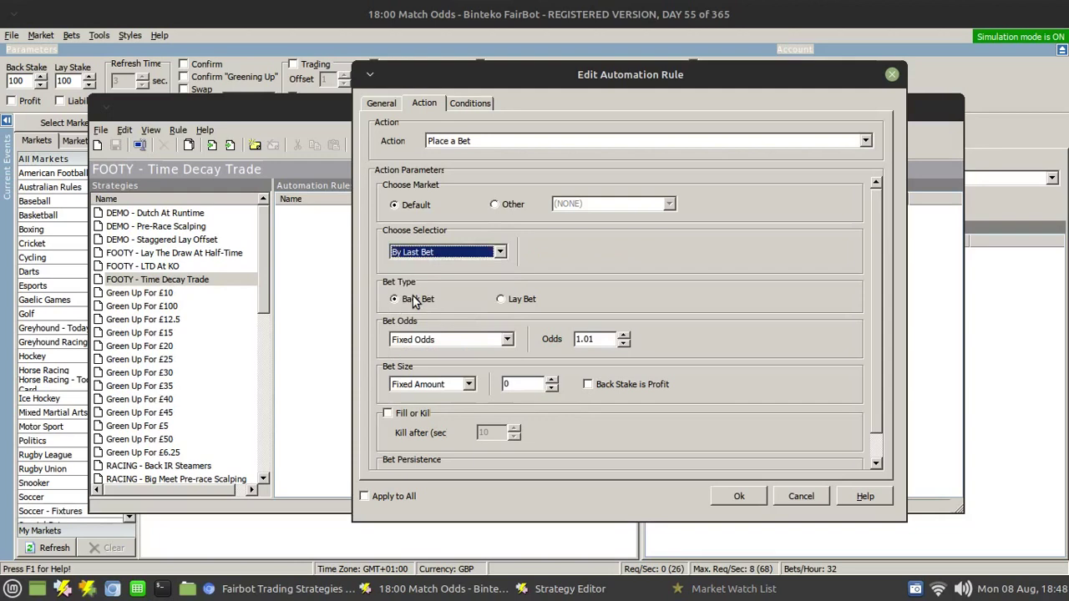
# Make it a lay bet at Best Lay Odds with a fixed bet size of 25.
pyautogui.click(501, 301)
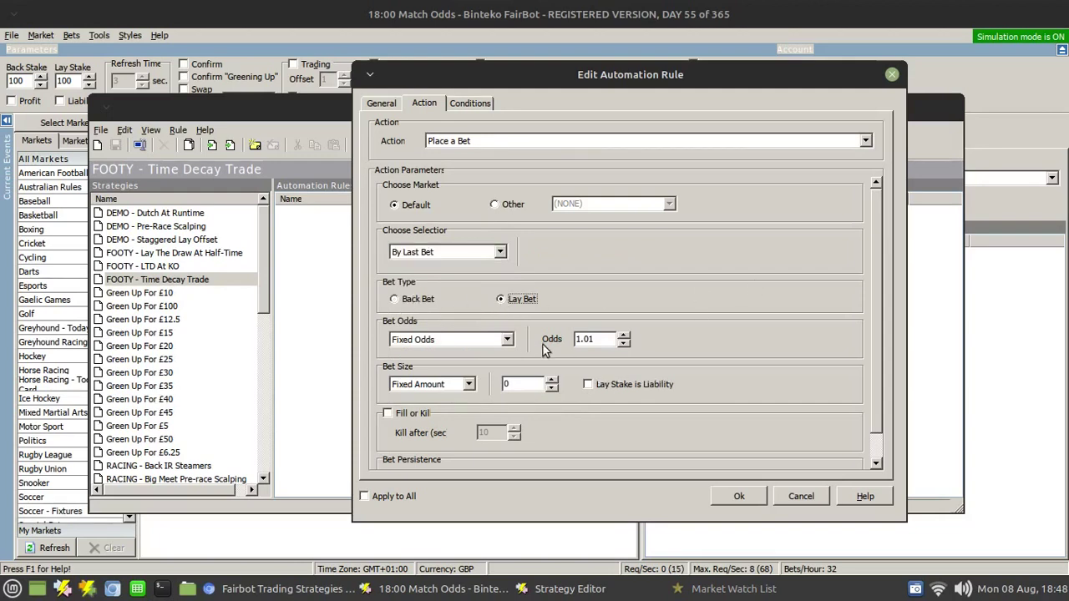
pyautogui.click(507, 340)
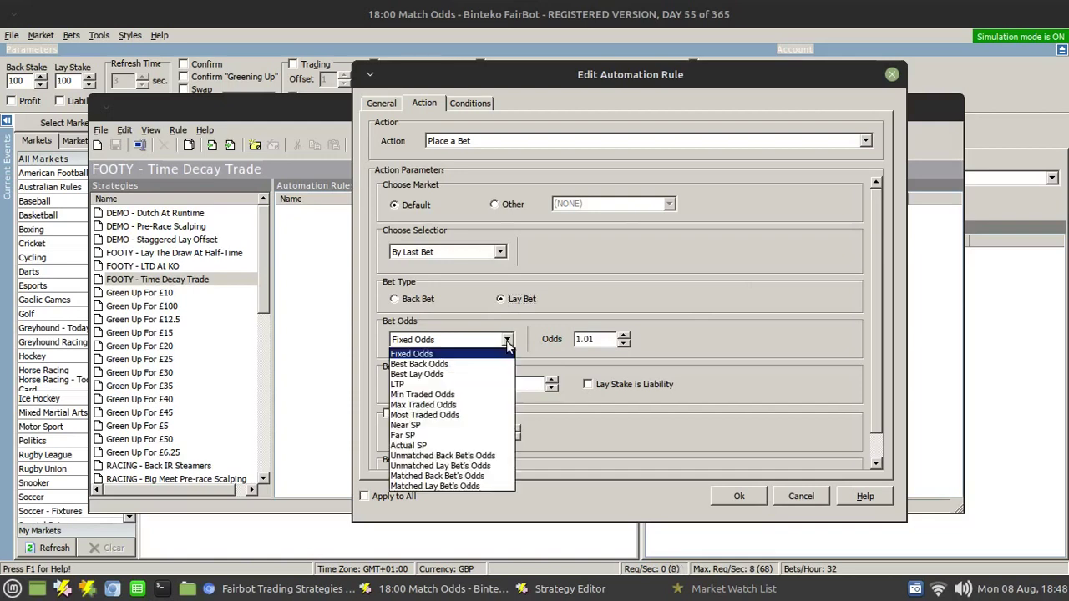
pyautogui.click(422, 375)
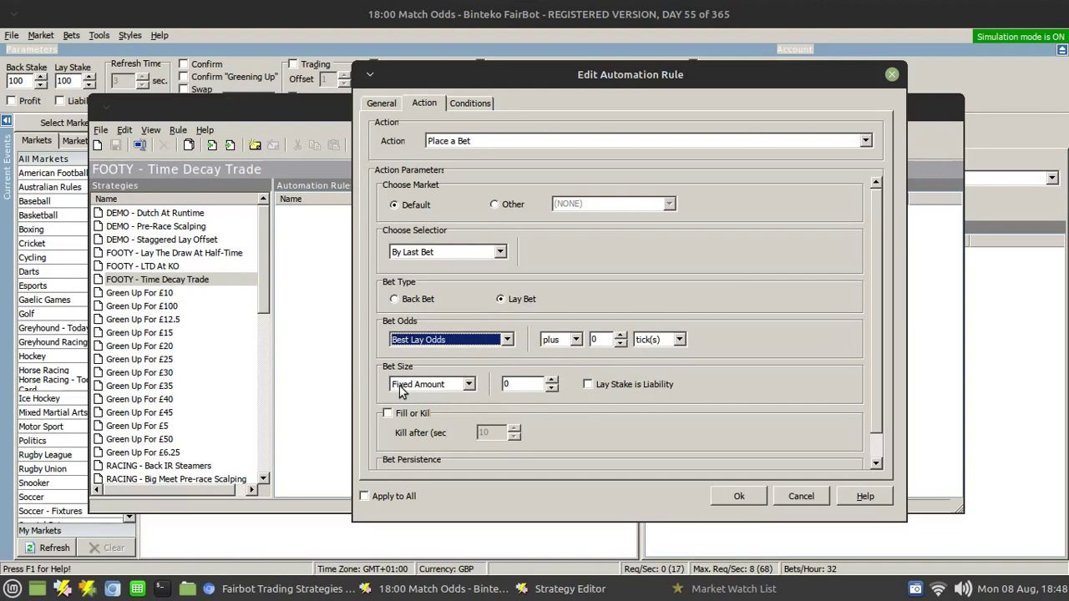
pyautogui.click(530, 383)
pyautogui.write('25')
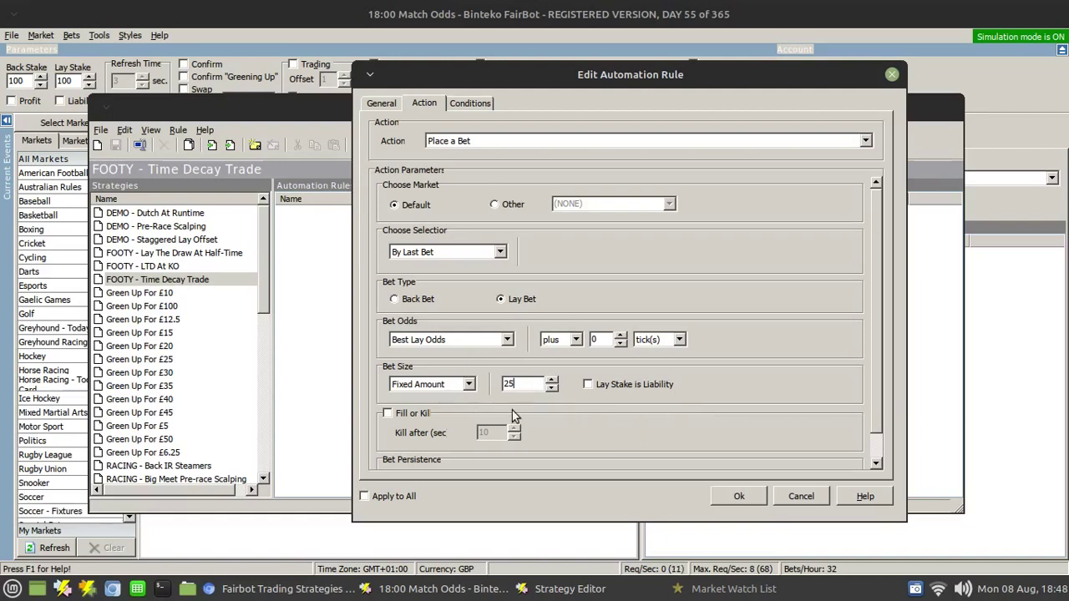
pyautogui.scroll(-1, 874, 334)
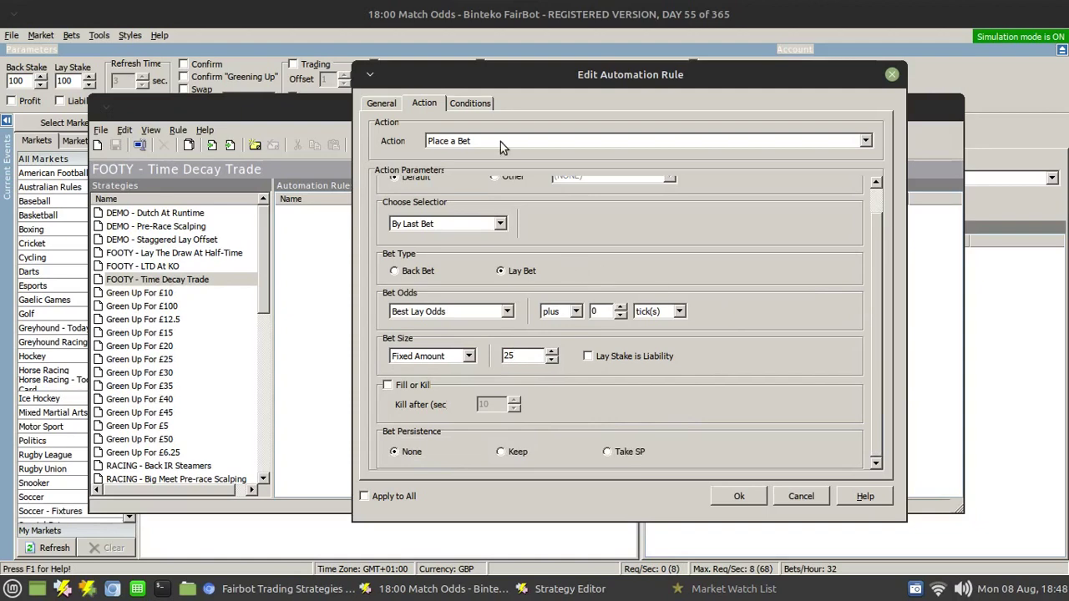
# Add a Market Bet Count condition requiring the number of bets to be equal to 1.
pyautogui.click(466, 106)
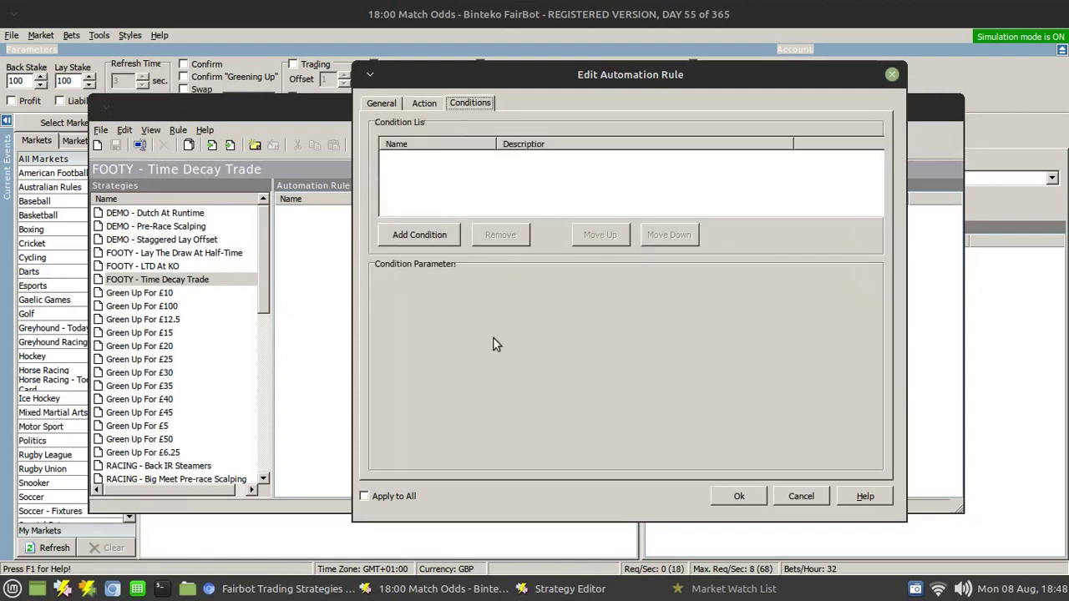
pyautogui.click(420, 235)
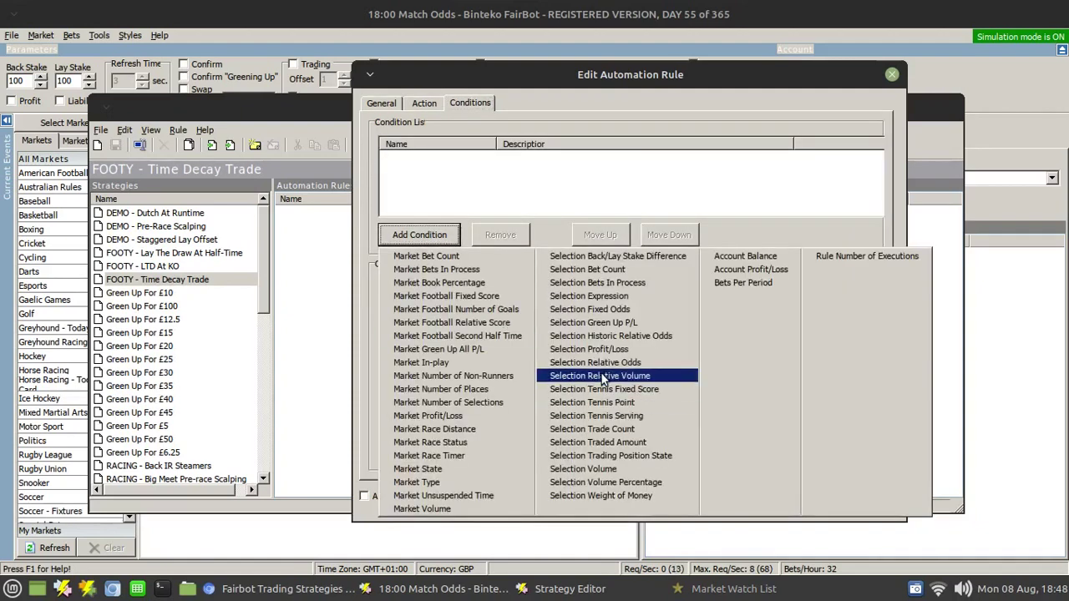
pyautogui.click(442, 260)
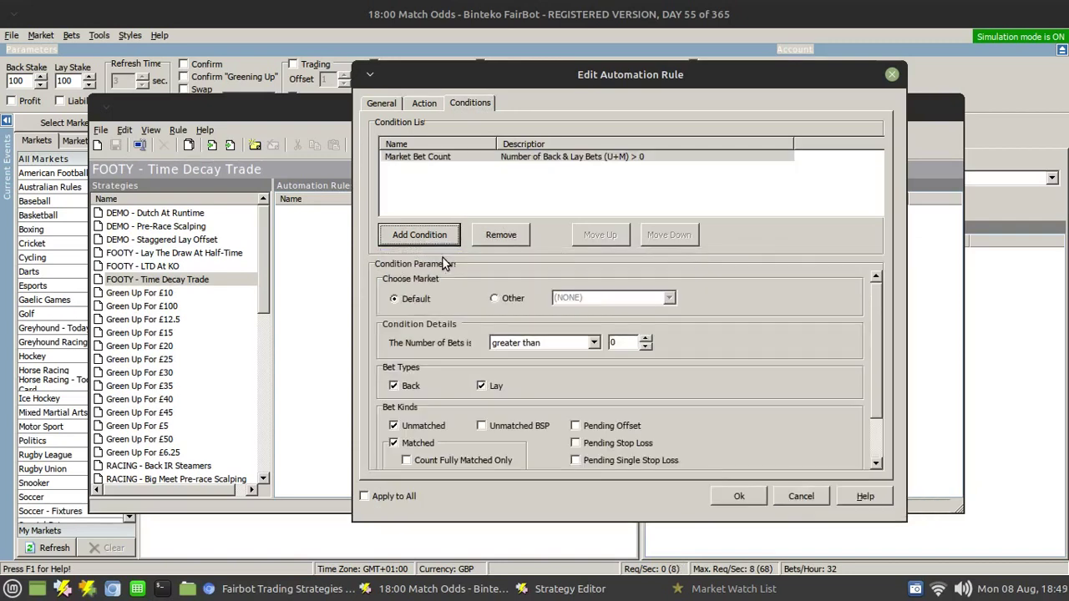
pyautogui.click(594, 342)
pyautogui.click(526, 384)
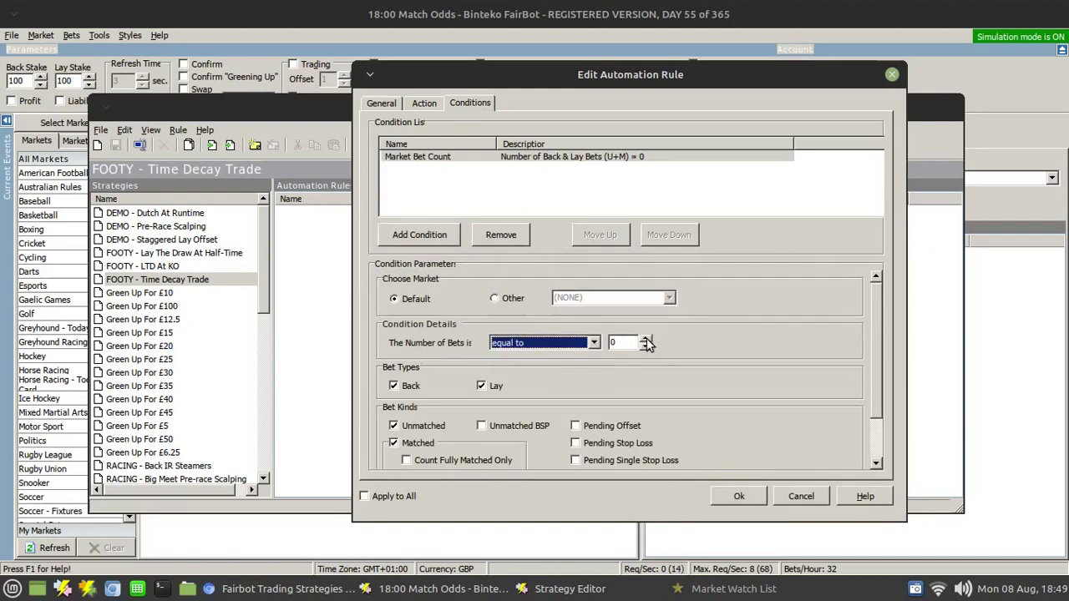
pyautogui.click(645, 339)
# Restrict the bet count condition to back bets, counting fully matched ones only, and accept the rule.
pyautogui.click(483, 388)
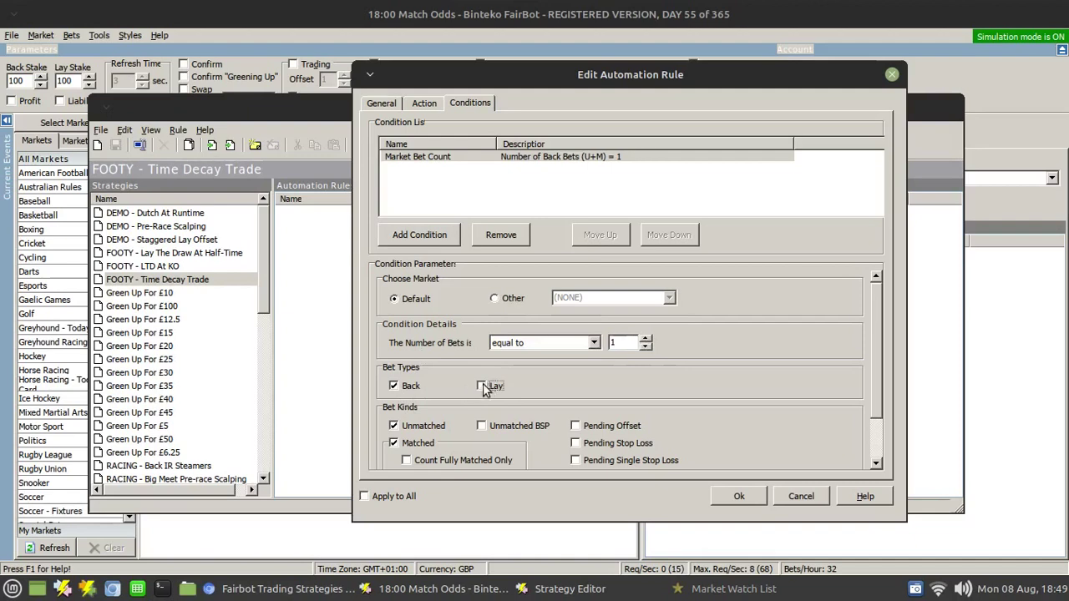
pyautogui.click(395, 427)
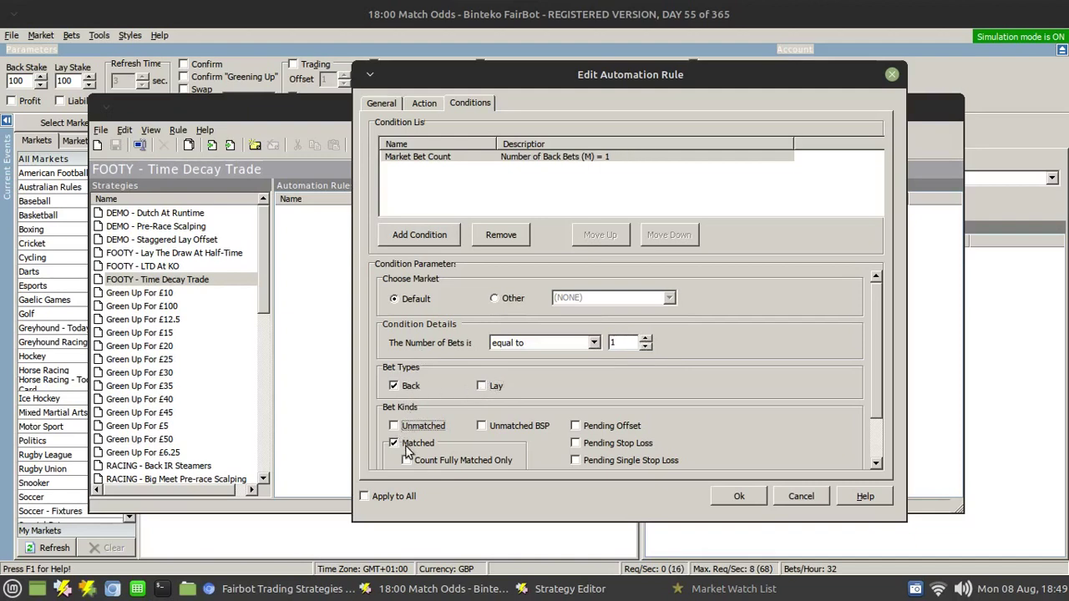
pyautogui.click(407, 460)
pyautogui.moveTo(872, 404); pyautogui.dragTo(877, 466)
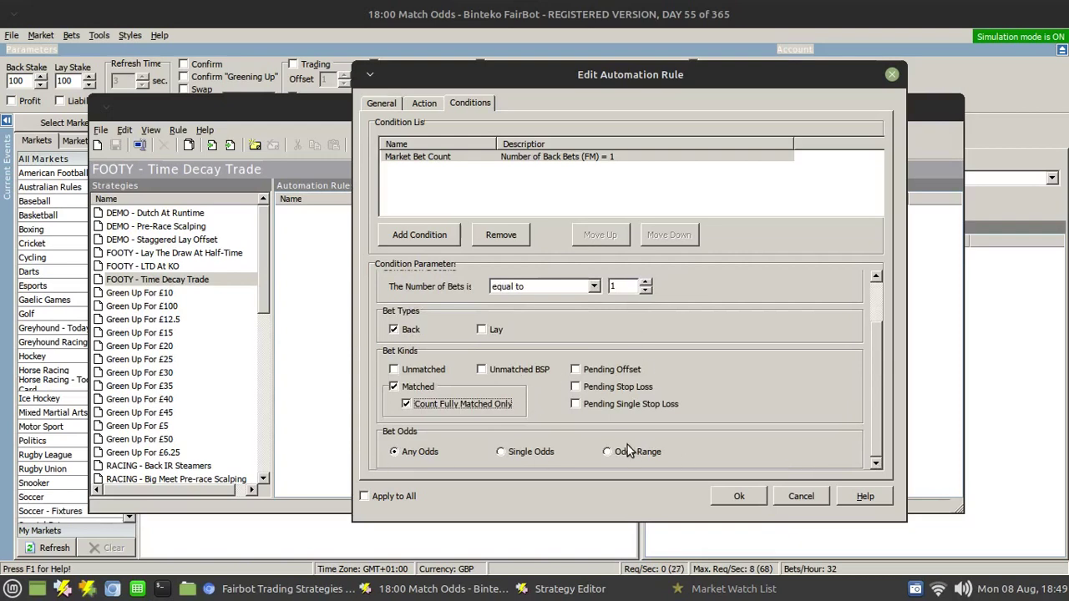
pyautogui.click(738, 497)
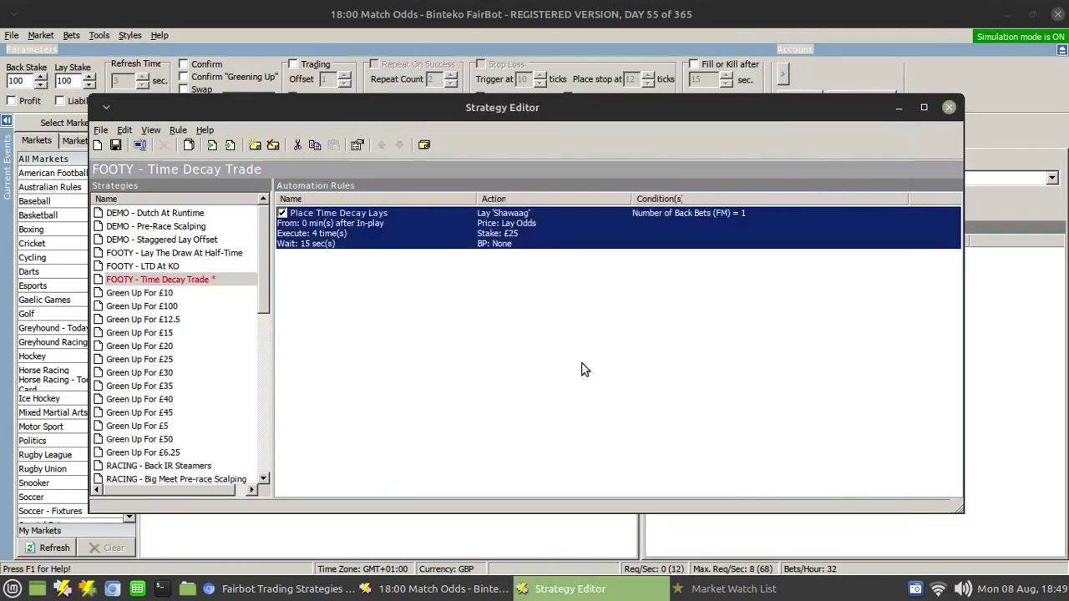
# Save the strategy and apply FOOTY - Time Decay Trade to the Silkeborg v AaB market.
pyautogui.click(115, 144)
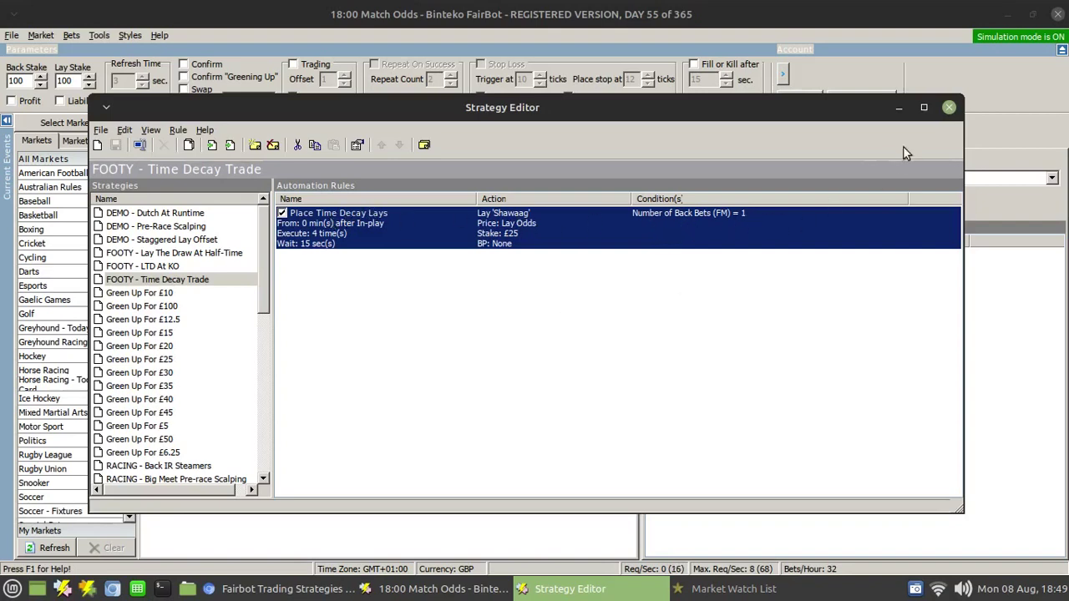
pyautogui.click(948, 107)
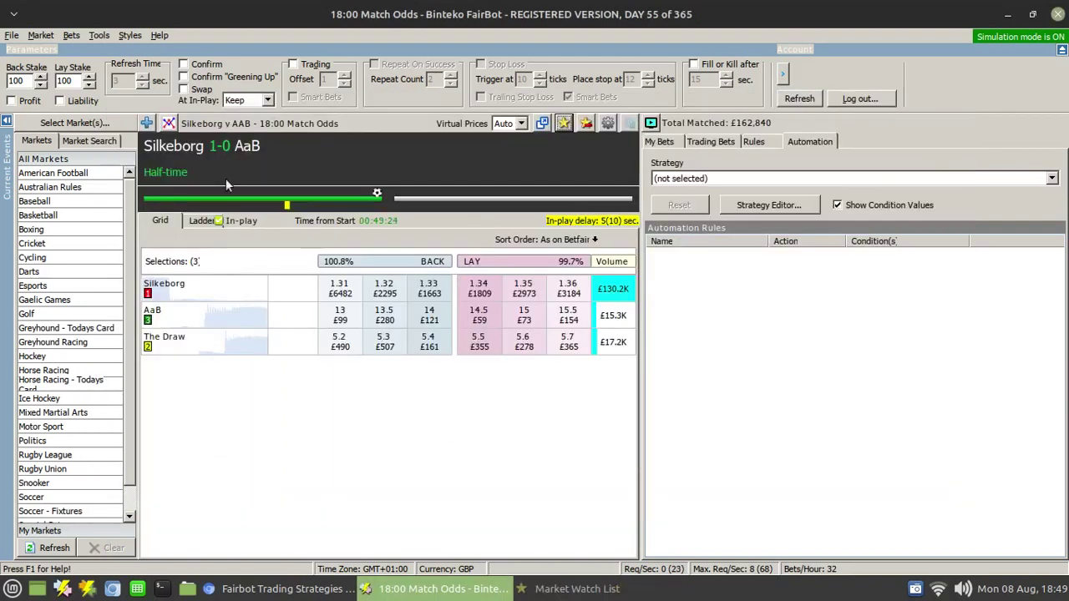
pyautogui.click(763, 179)
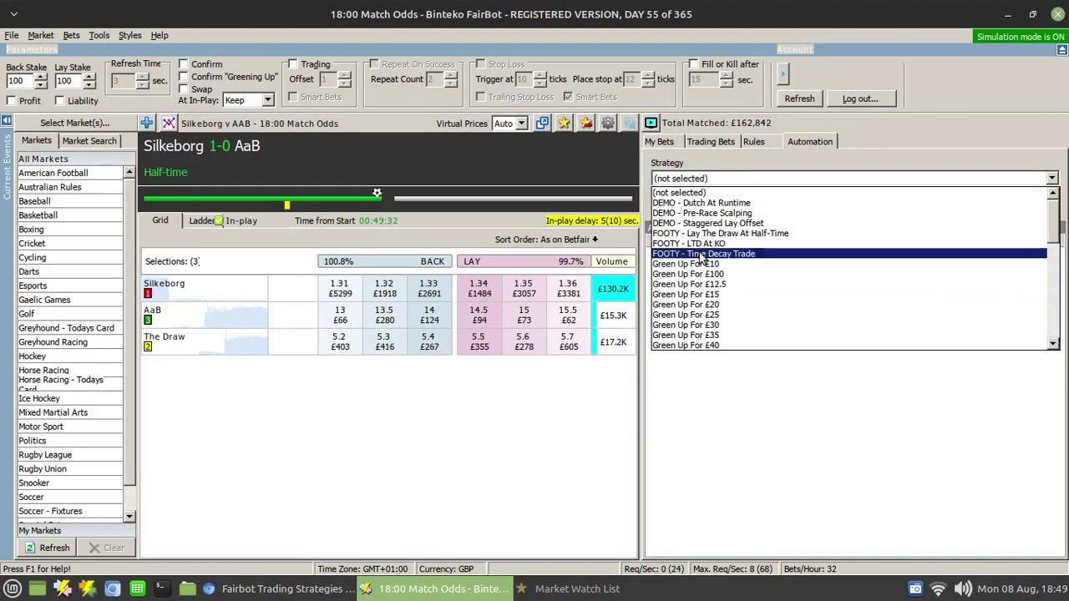
pyautogui.click(705, 253)
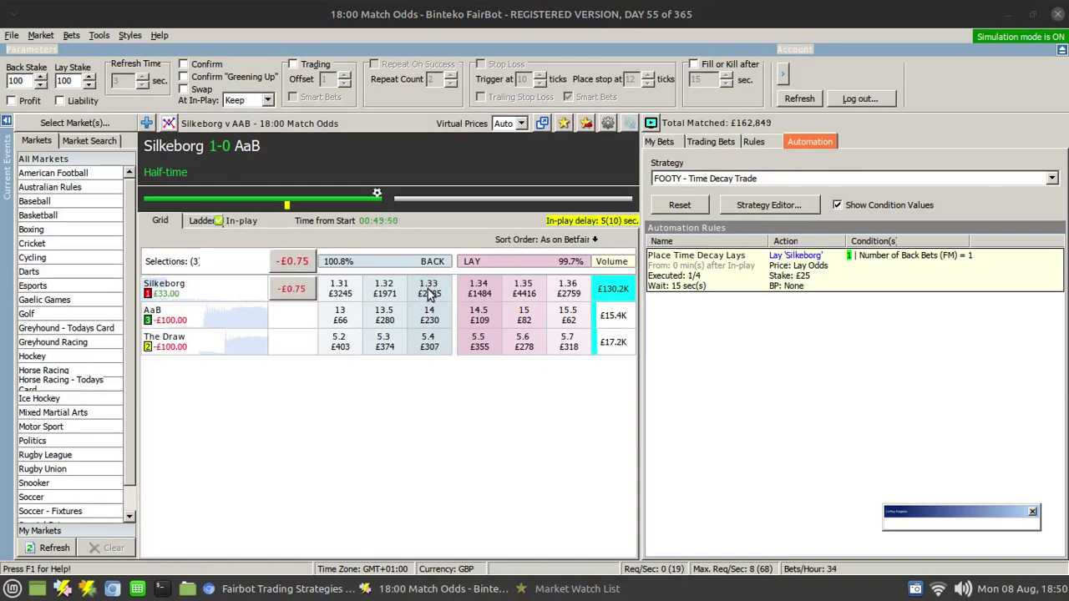
# Check the market's matched bets and reset the running automation strategy.
pyautogui.click(667, 142)
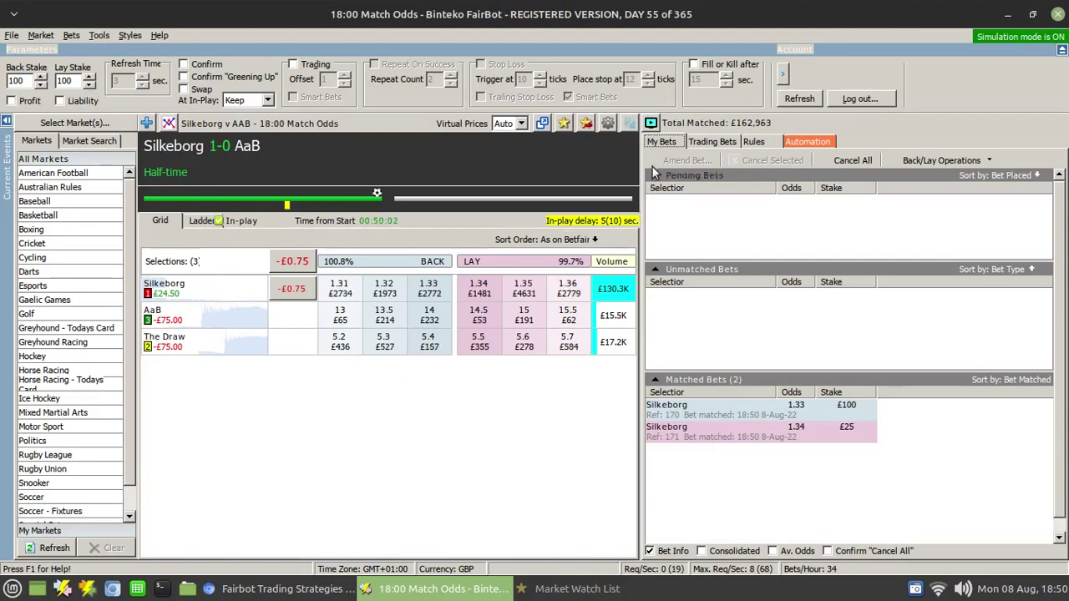
pyautogui.click(802, 143)
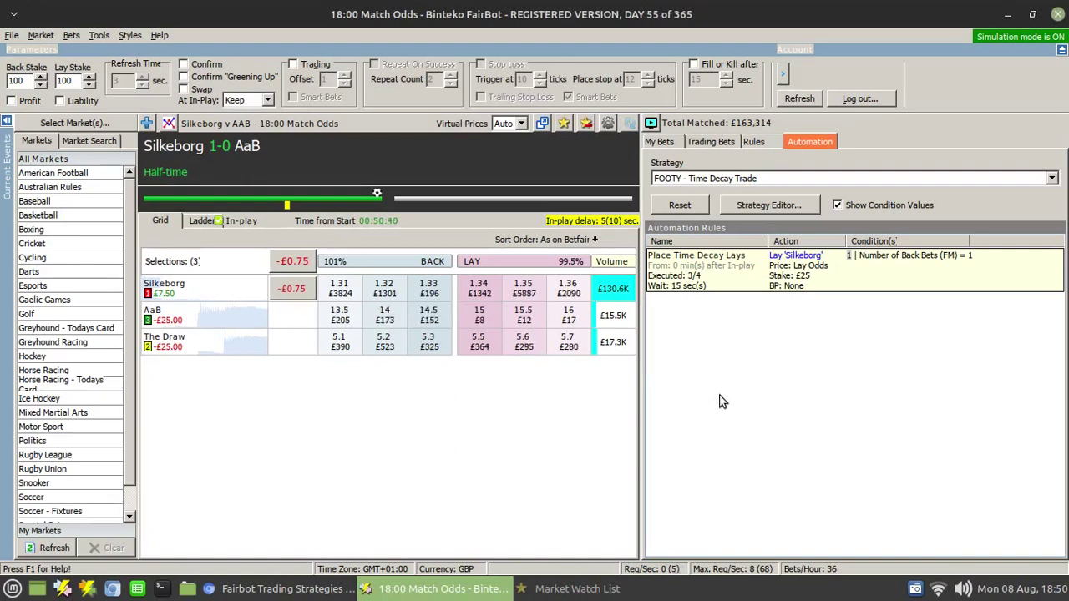
pyautogui.click(693, 207)
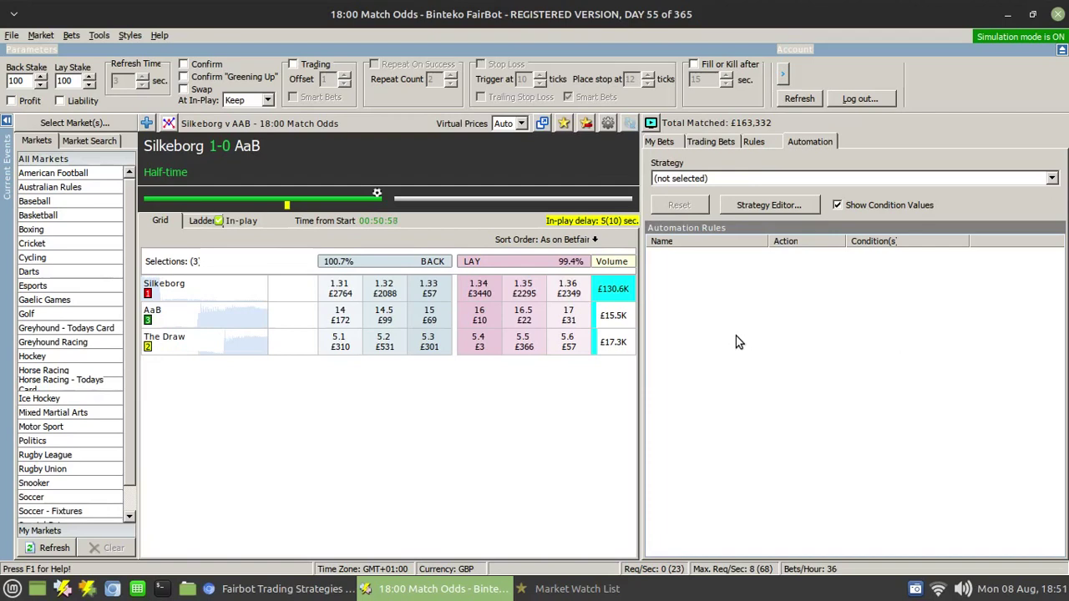
# Add a rule named Check For Matched Back Bet to the FOOTY - Time Decay Trade strategy.
pyautogui.click(758, 207)
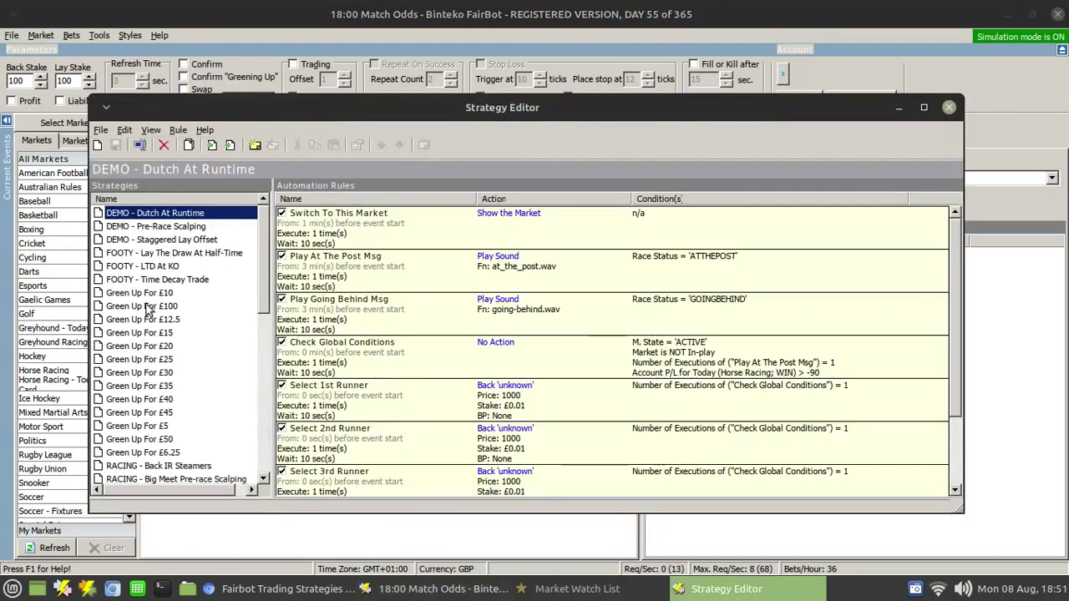
pyautogui.click(139, 280)
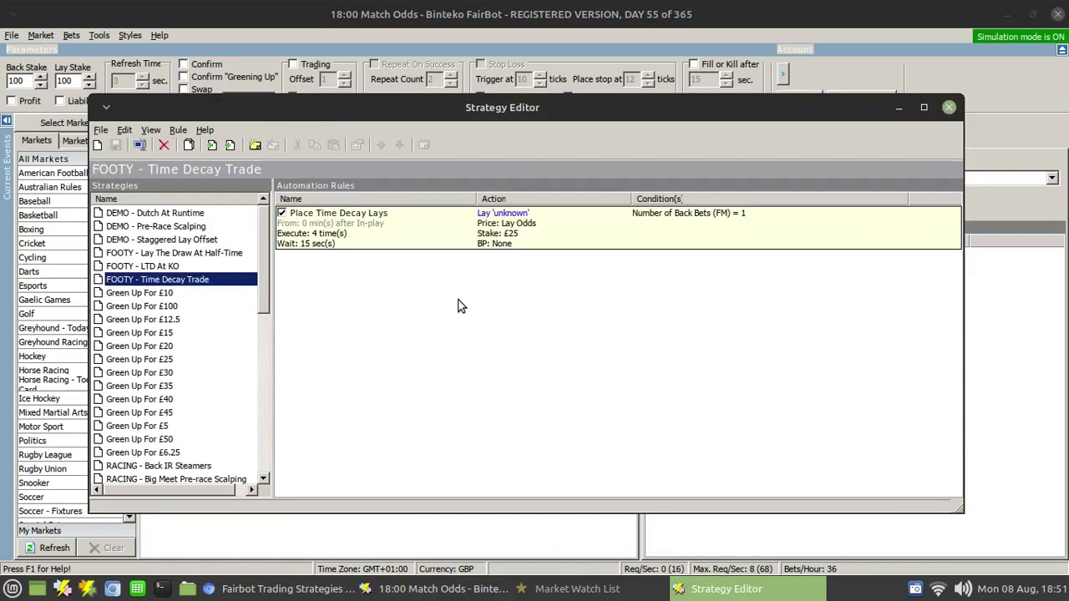
pyautogui.rightClick(416, 280)
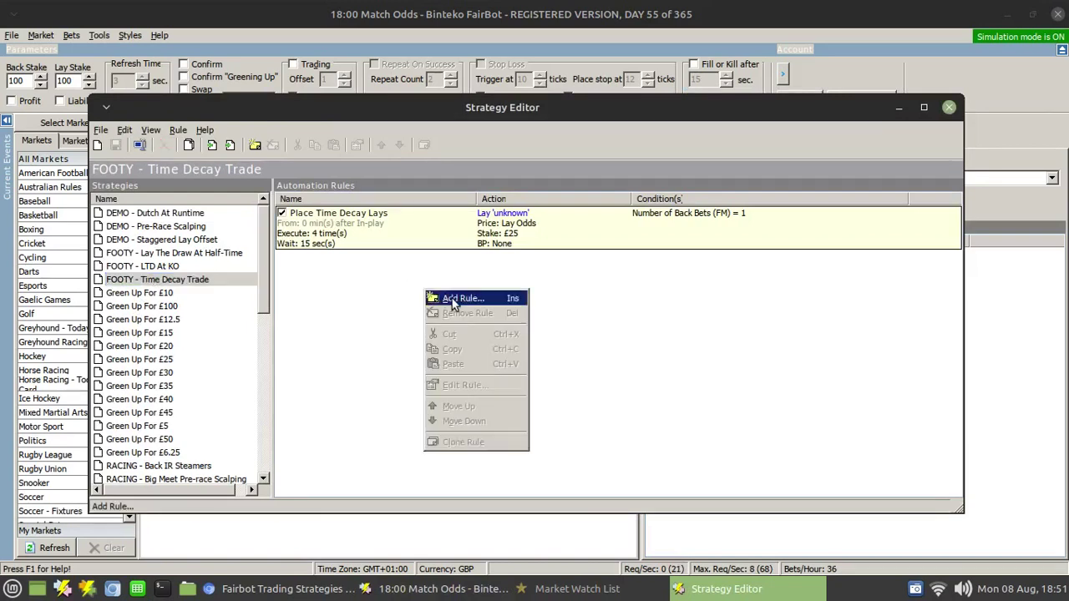
pyautogui.click(431, 294)
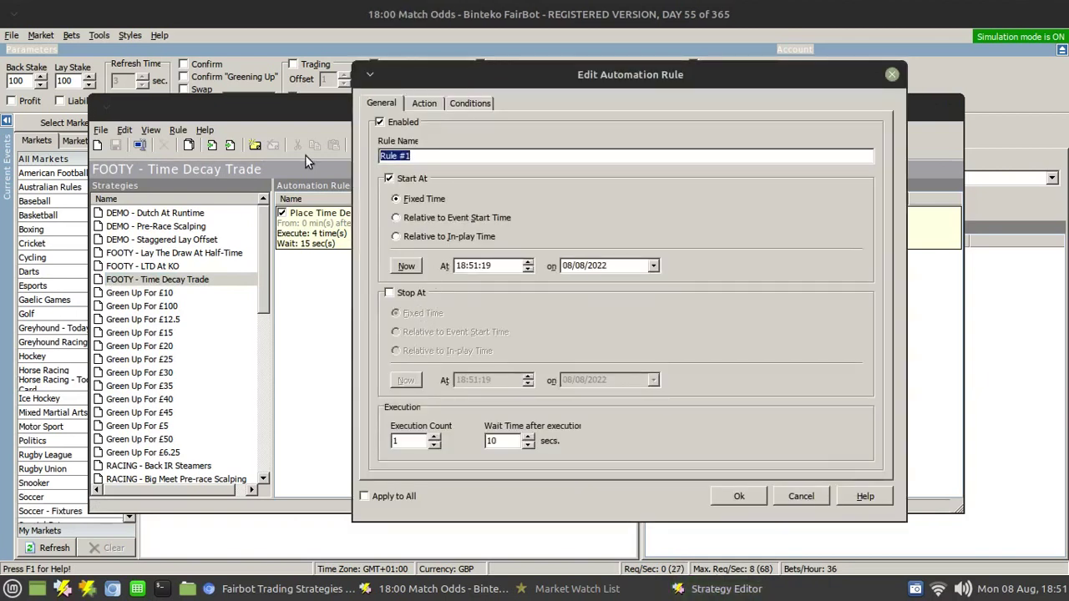
pyautogui.write('Check For Matched')
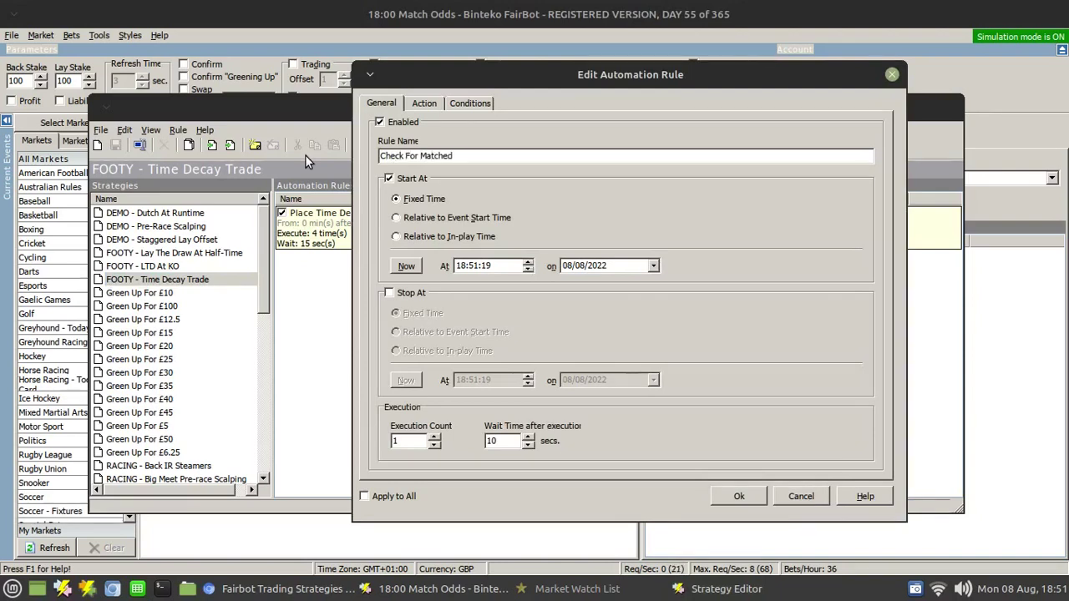
pyautogui.write(' Back Bet')
# Start the rule relative to in-play time, with an execution count of 2 and a 20-second wait after execution.
pyautogui.click(424, 238)
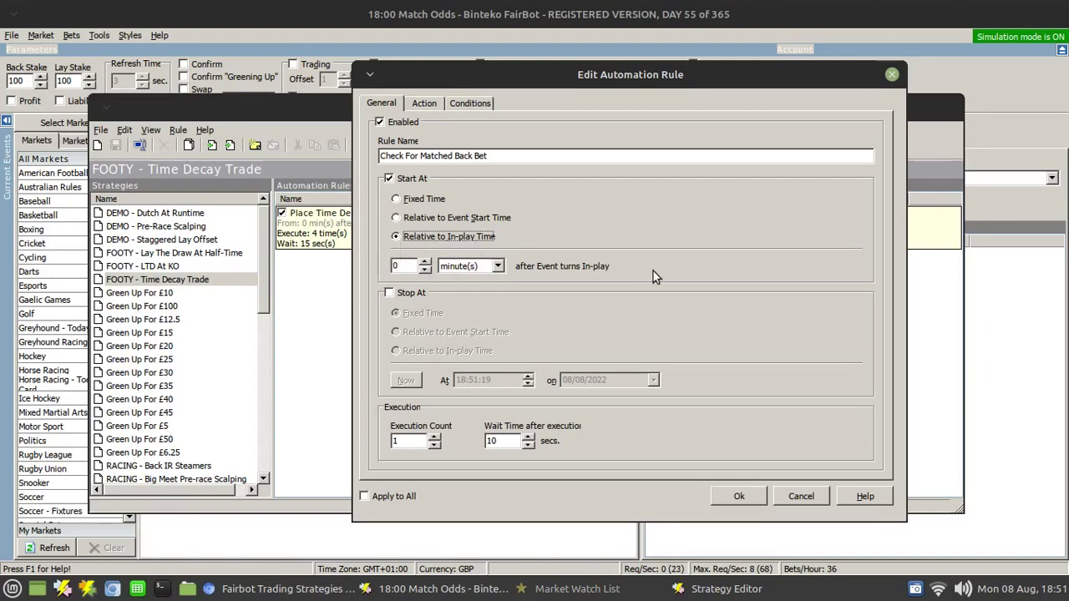
pyautogui.click(434, 438)
pyautogui.doubleClick(501, 441)
pyautogui.write('20')
# Choose Dummy as the action of the Check For Matched Back Bet rule.
pyautogui.click(426, 105)
pyautogui.click(473, 142)
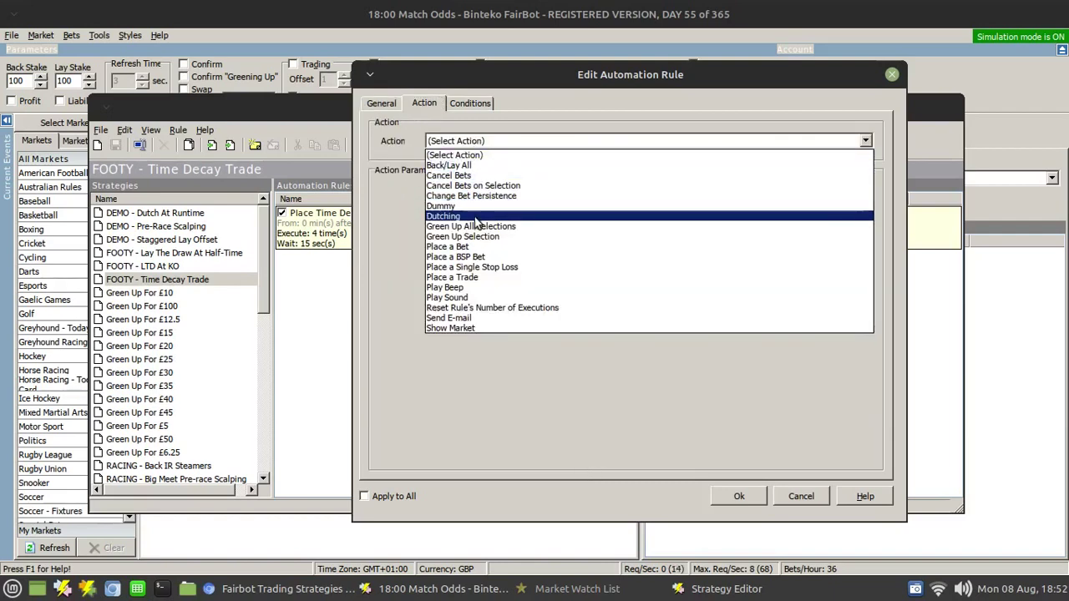
pyautogui.click(461, 213)
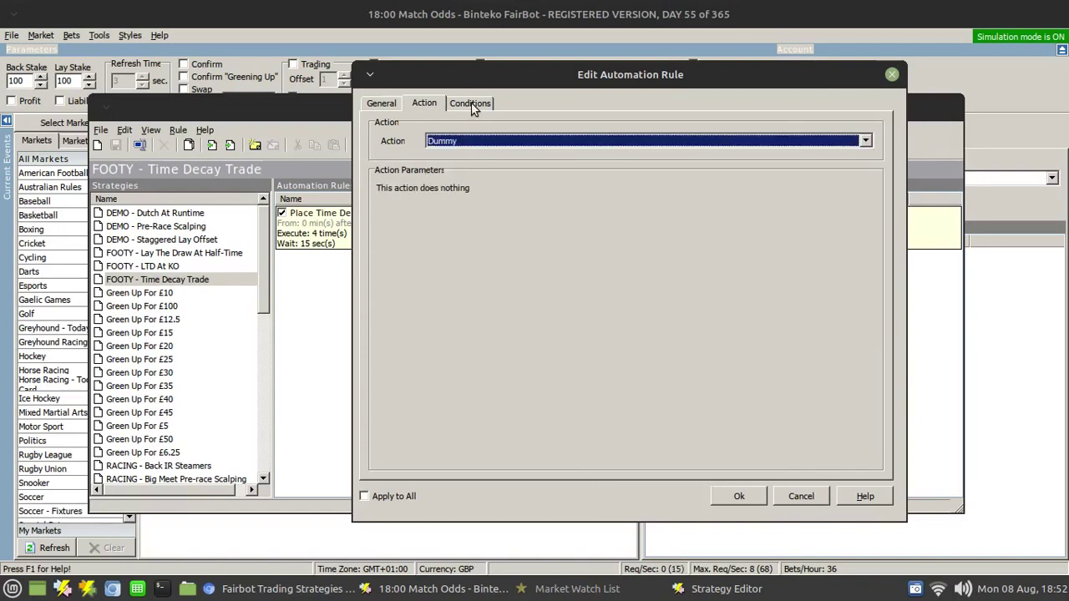
# Add a Market Bet Count condition to the new rule, requiring the number of bets to be equal to 1.
pyautogui.click(473, 105)
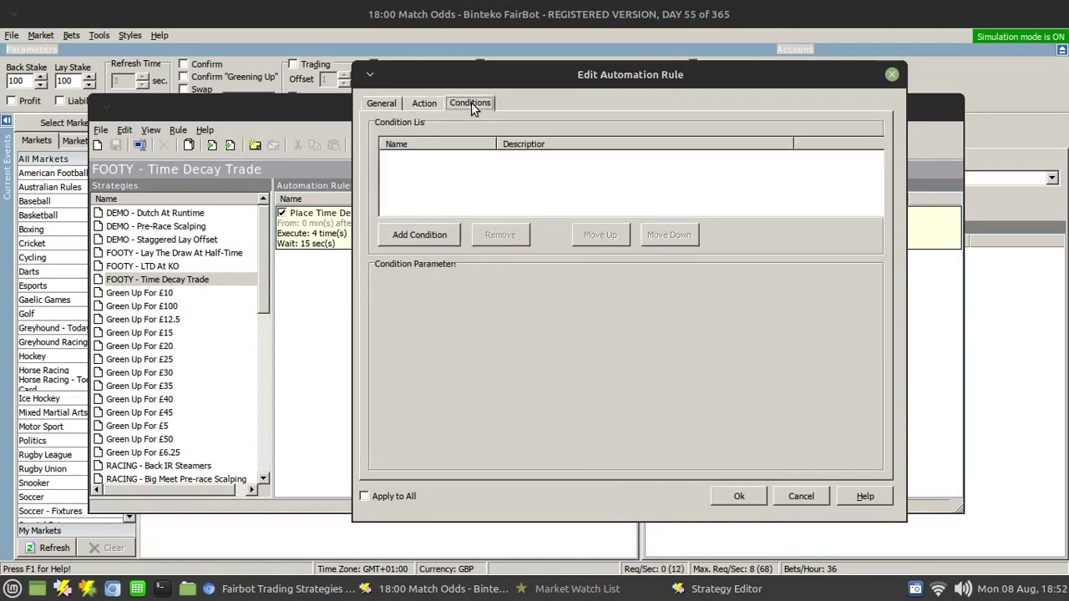
pyautogui.click(443, 238)
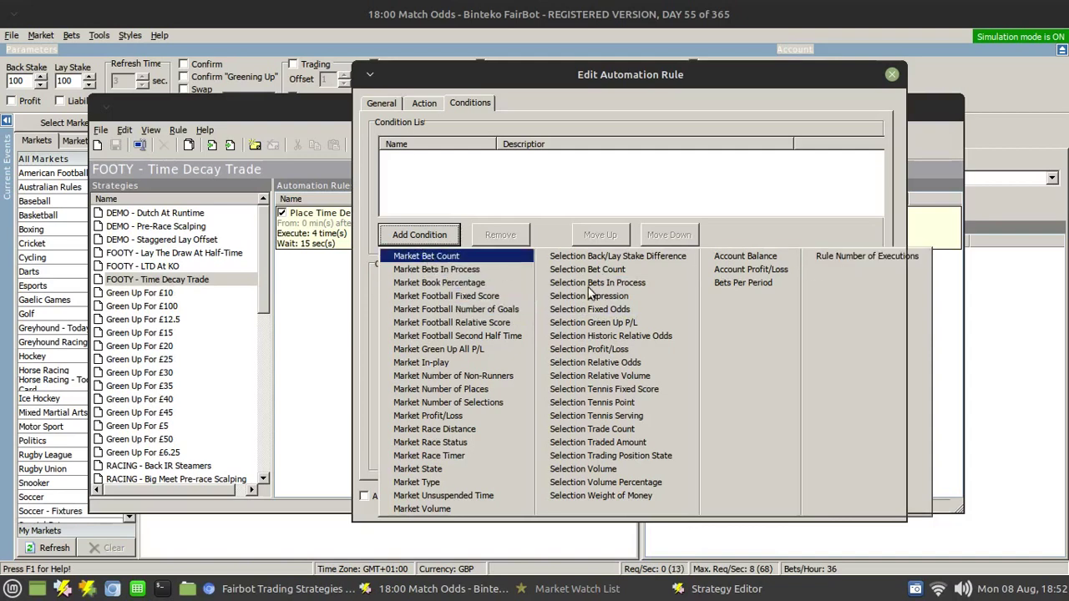
pyautogui.press('Return')
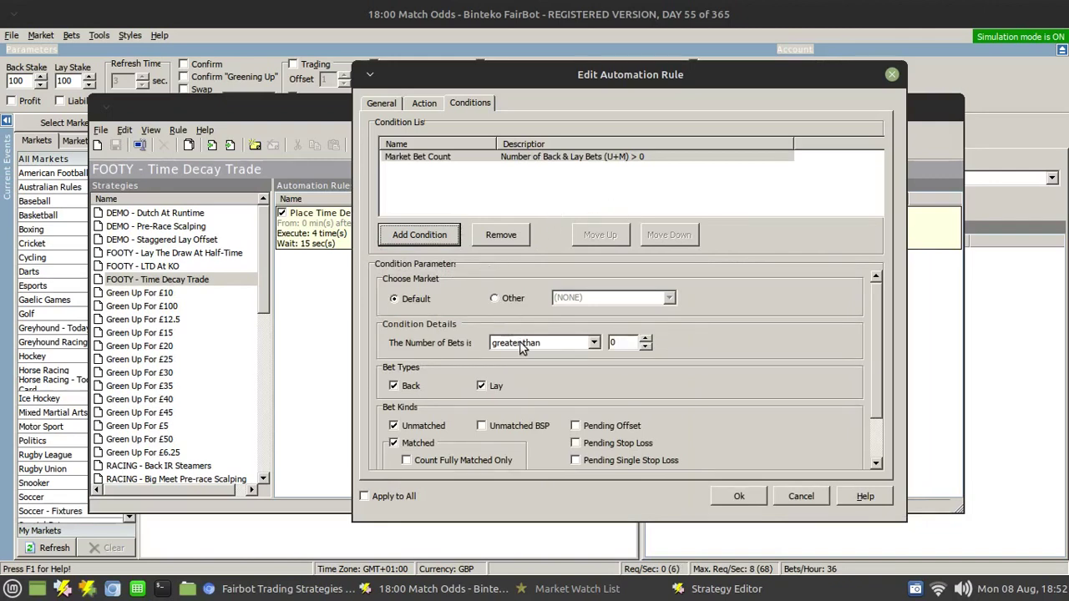
pyautogui.click(558, 344)
pyautogui.click(534, 378)
pyautogui.click(645, 339)
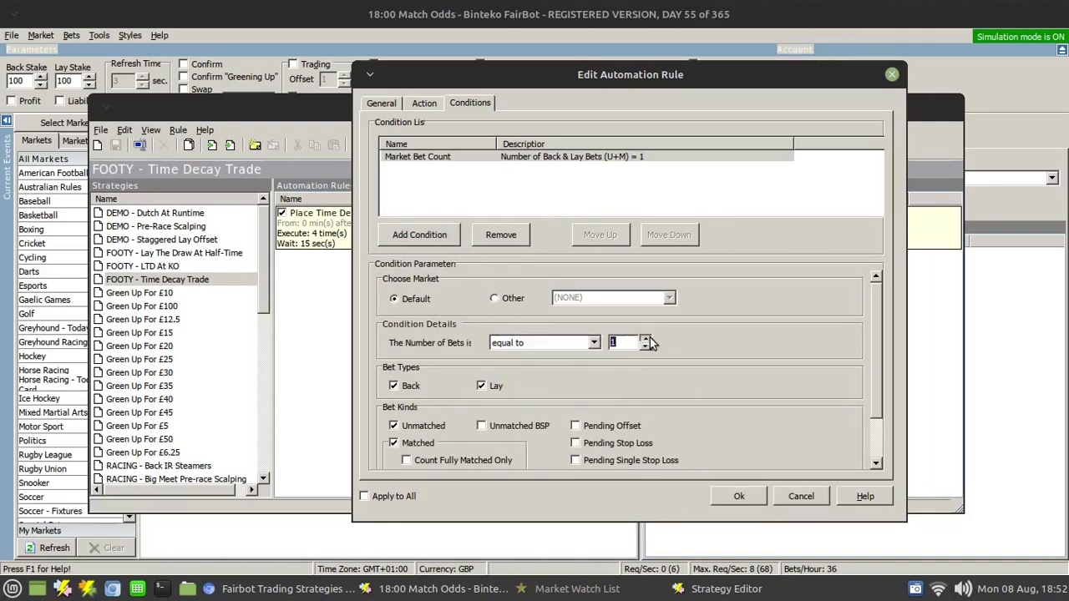
# Limit the condition to fully matched back bets, accept the rule and move it above Place Time Decay Lays.
pyautogui.click(493, 387)
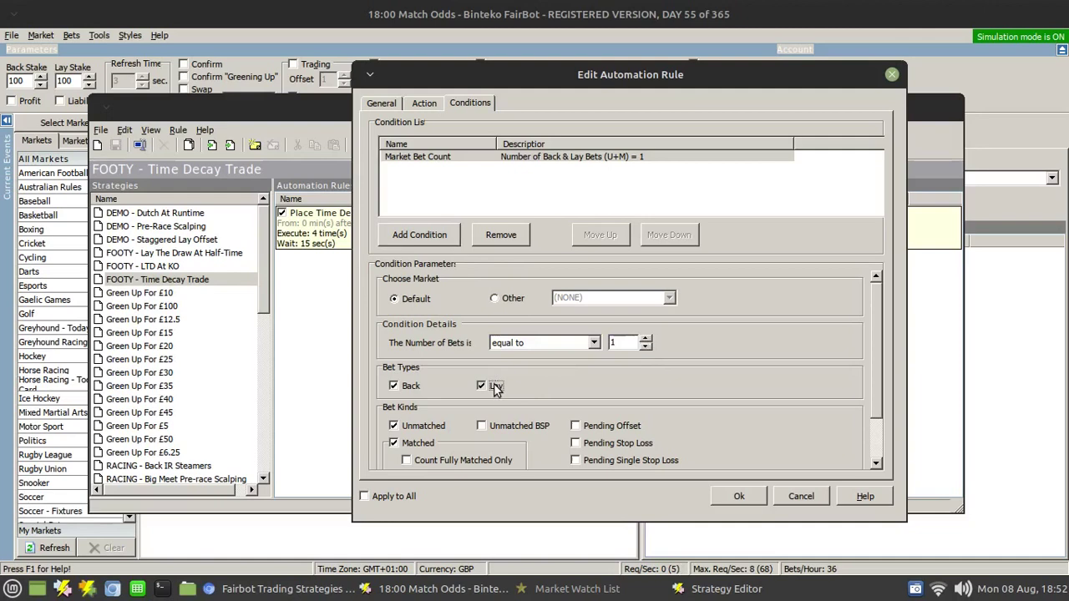
pyautogui.click(401, 428)
pyautogui.click(406, 460)
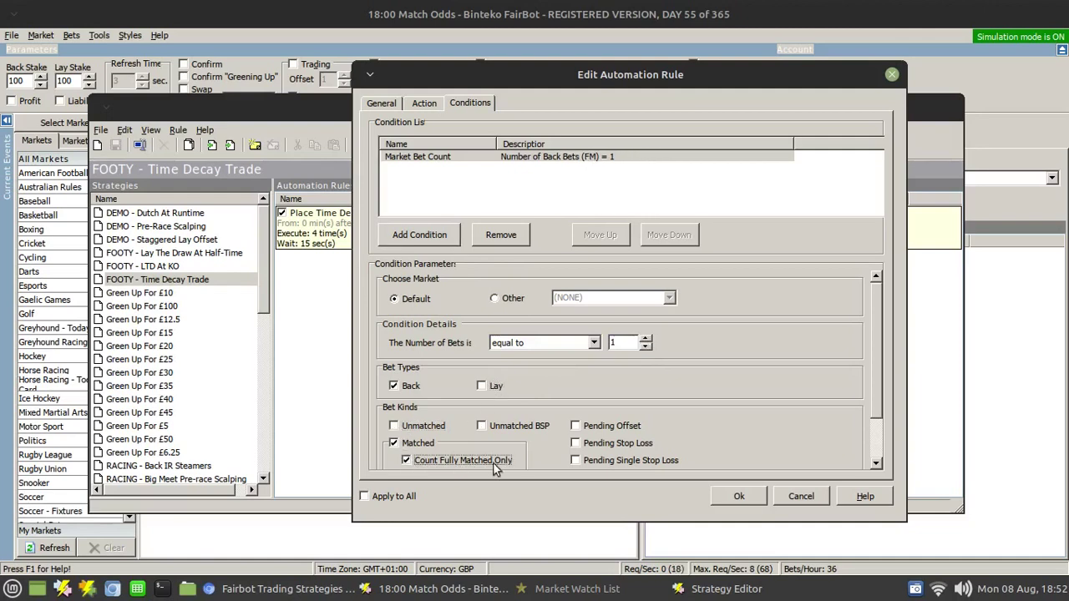
pyautogui.click(739, 497)
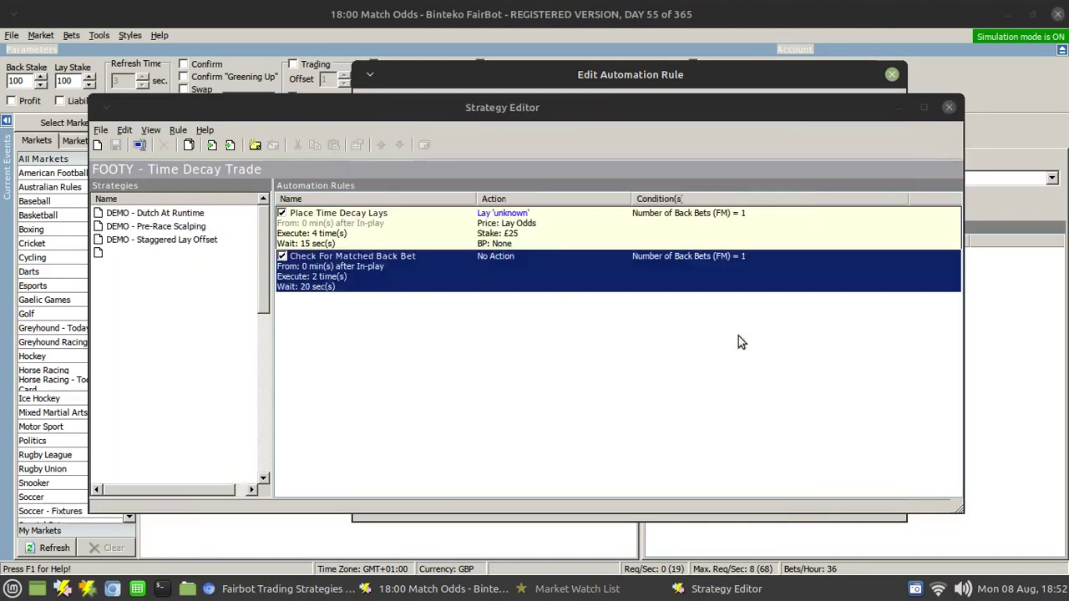
pyautogui.rightClick(365, 270)
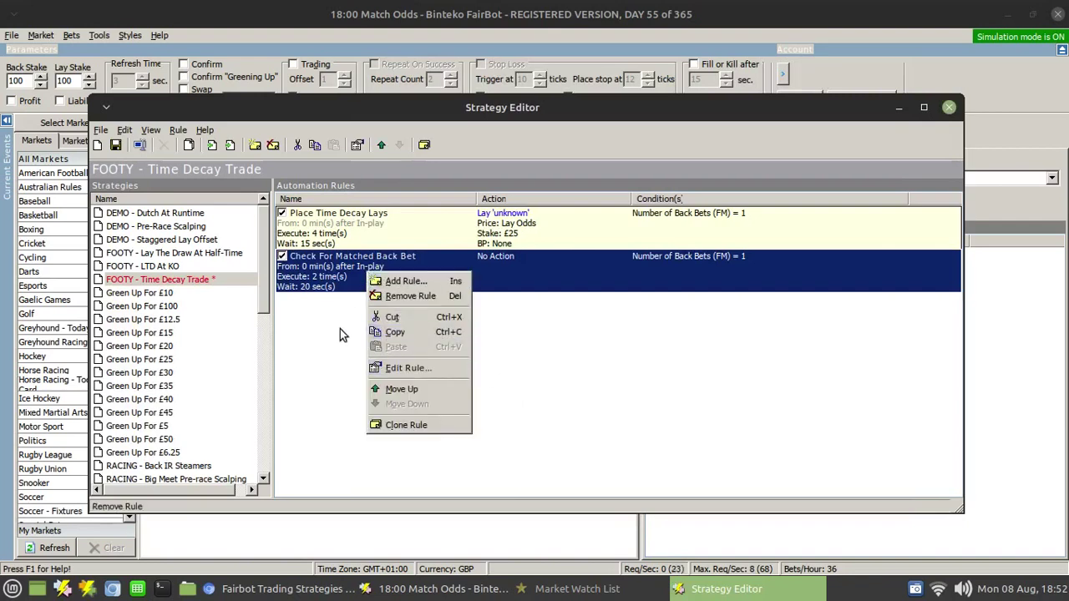
pyautogui.click(399, 390)
# Edit the Place Time Decay Lays rule and remove its Market Bet Count condition.
pyautogui.click(381, 272)
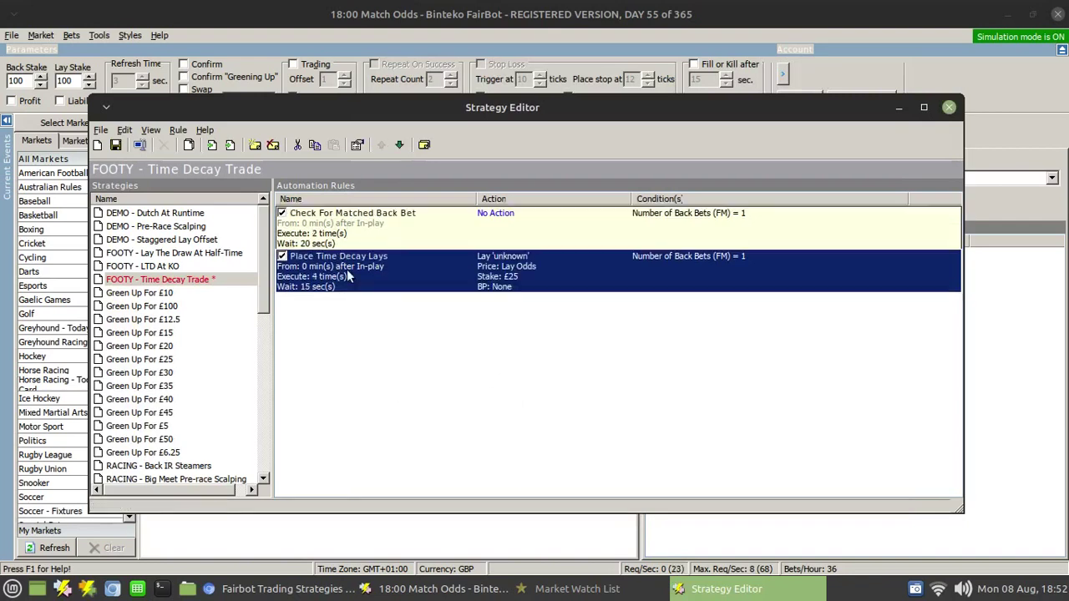
pyautogui.rightClick(381, 272)
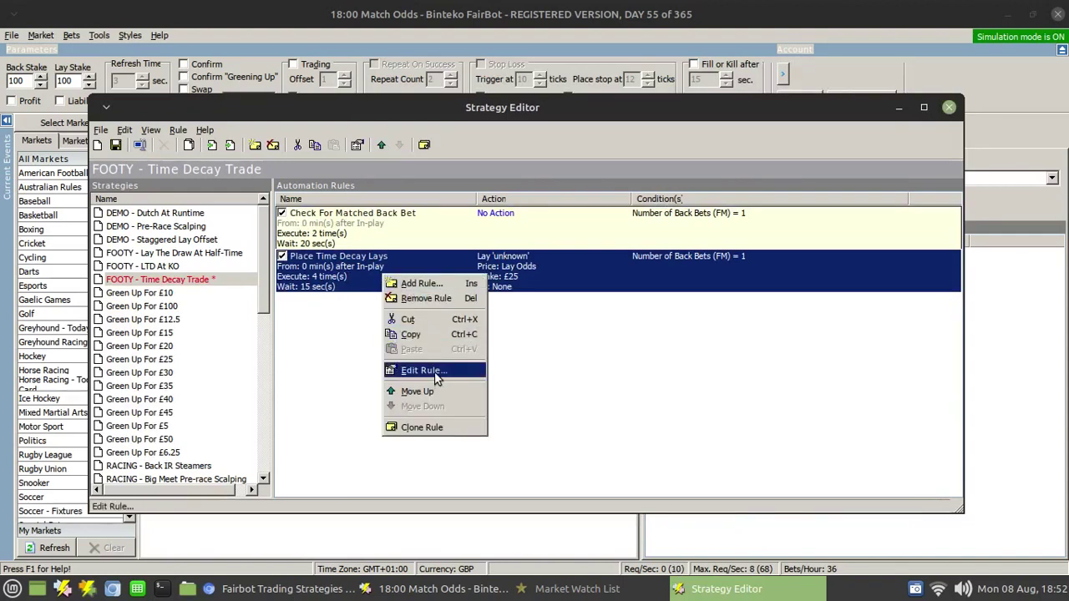
pyautogui.click(424, 370)
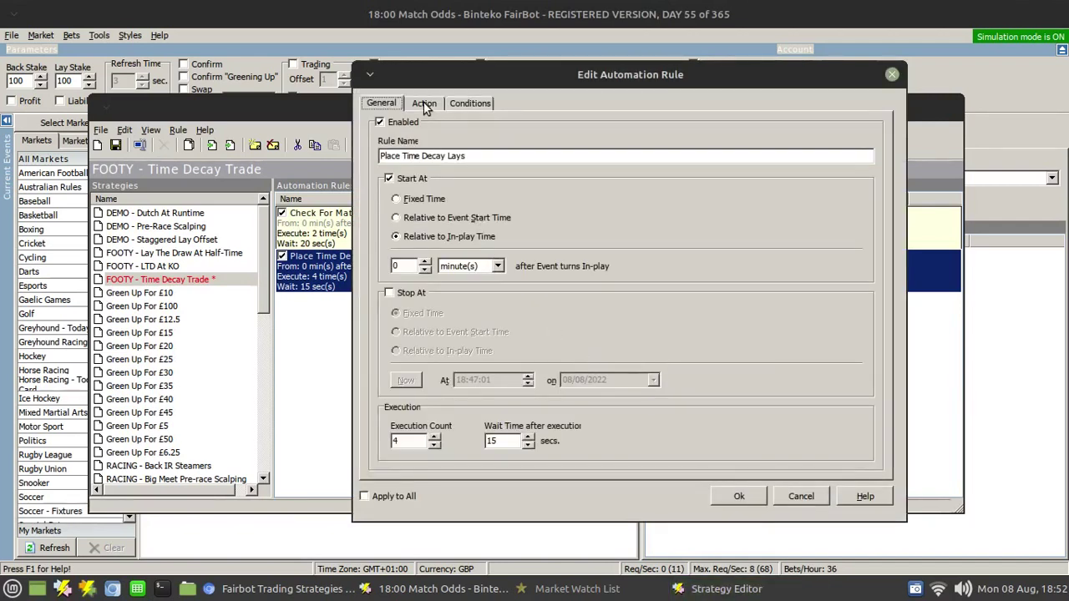
pyautogui.click(466, 106)
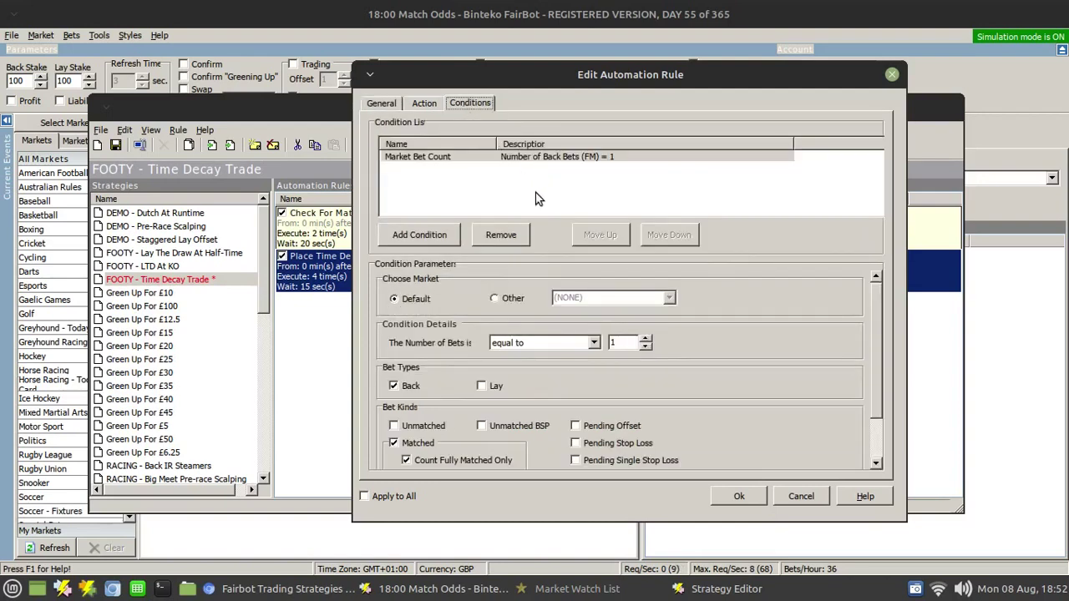
pyautogui.click(494, 237)
# Add a Rule Number of Executions condition equal to 2 to Place Time Decay Lays and accept the rule.
pyautogui.click(432, 242)
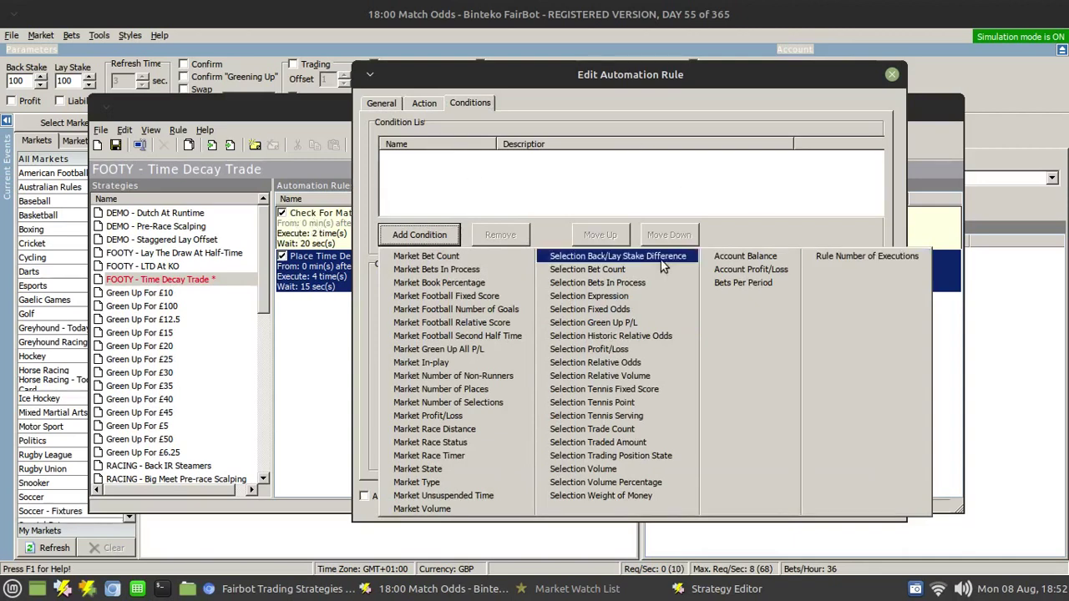
pyautogui.click(826, 257)
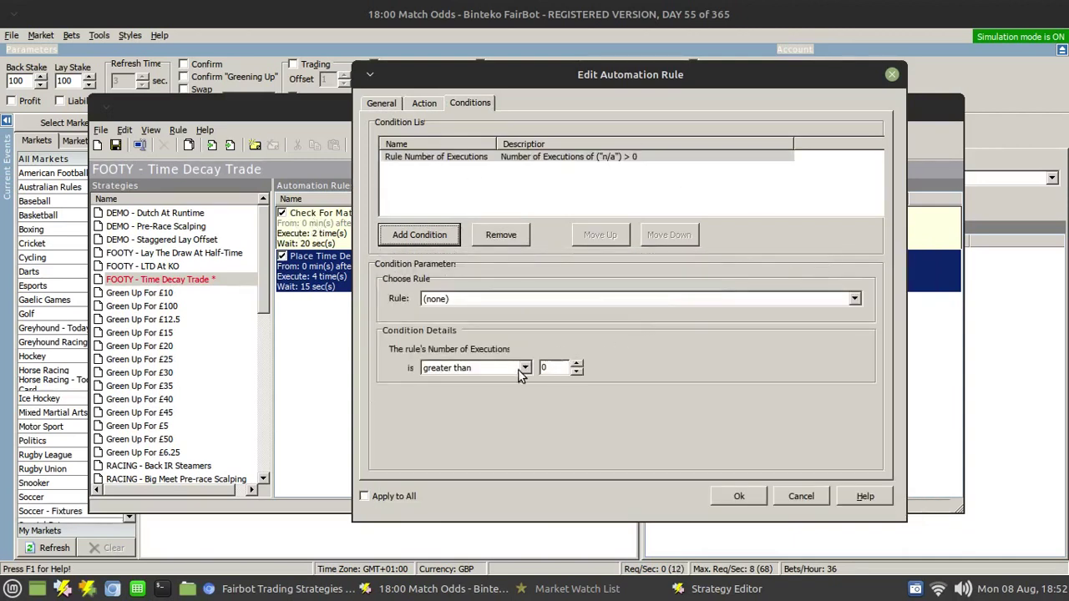
pyautogui.click(519, 370)
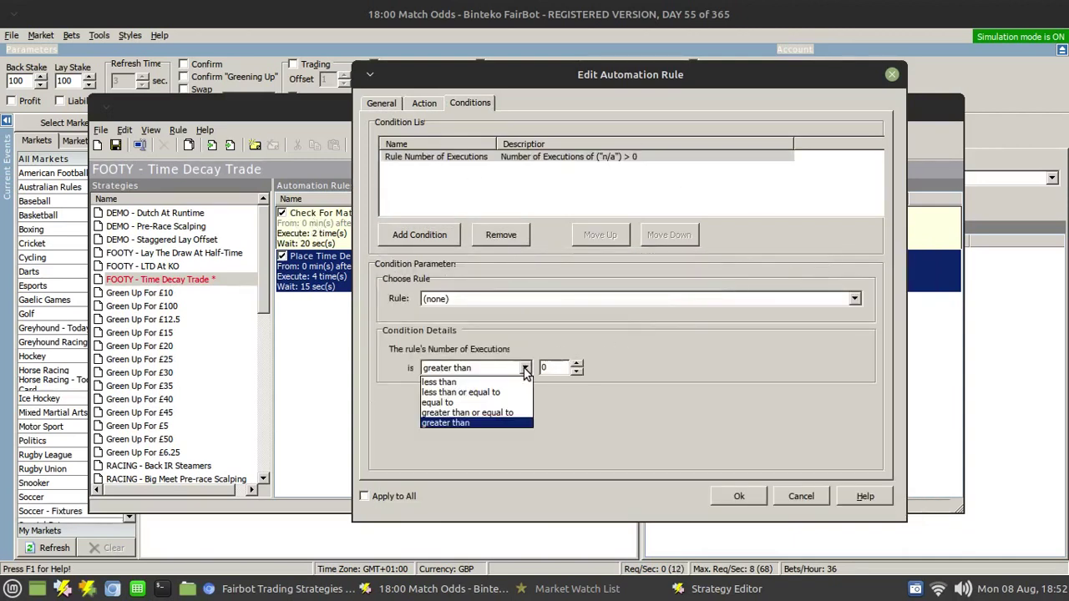
pyautogui.click(466, 403)
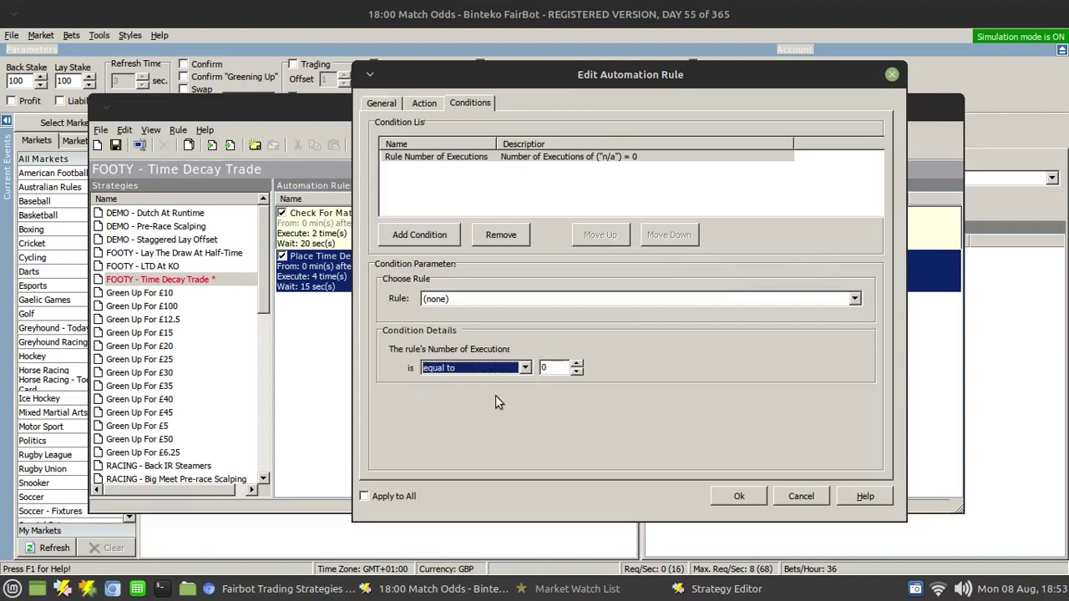
pyautogui.click(576, 365)
pyautogui.click(576, 365)
pyautogui.click(739, 496)
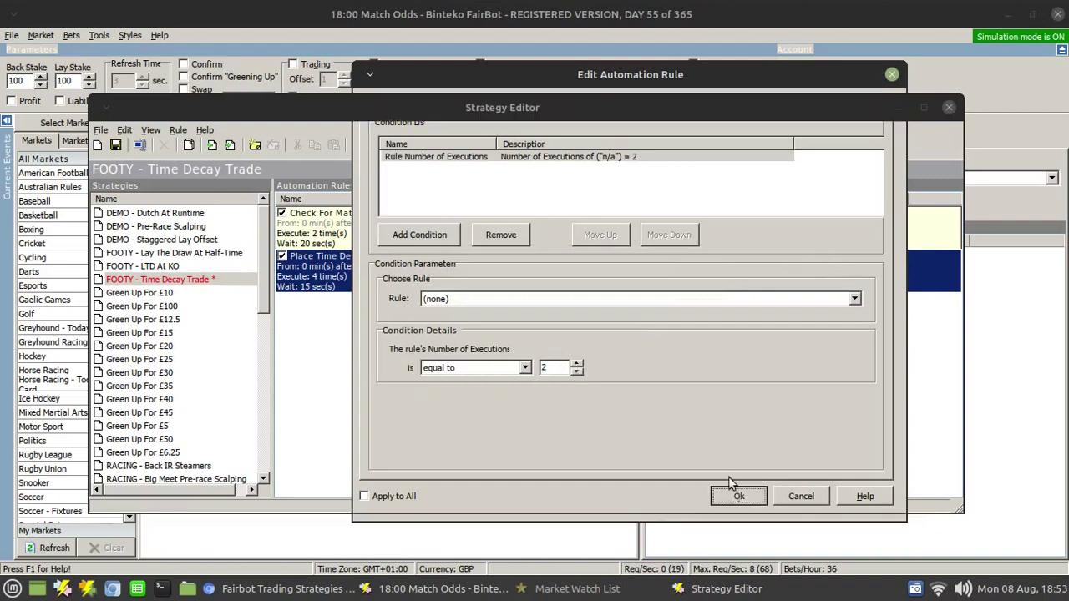
pyautogui.click(554, 393)
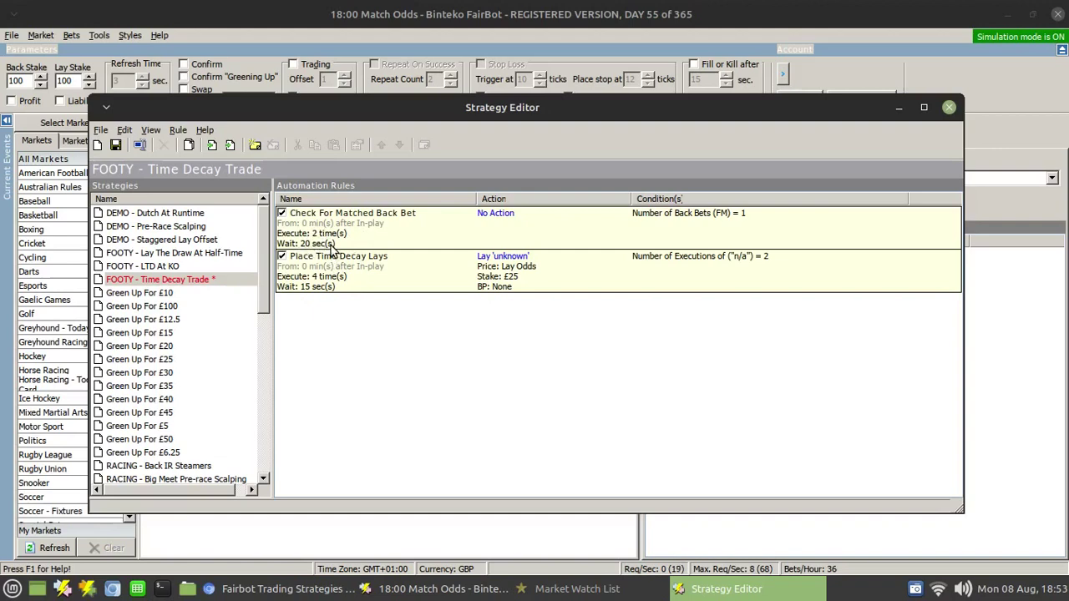
pyautogui.rightClick(434, 280)
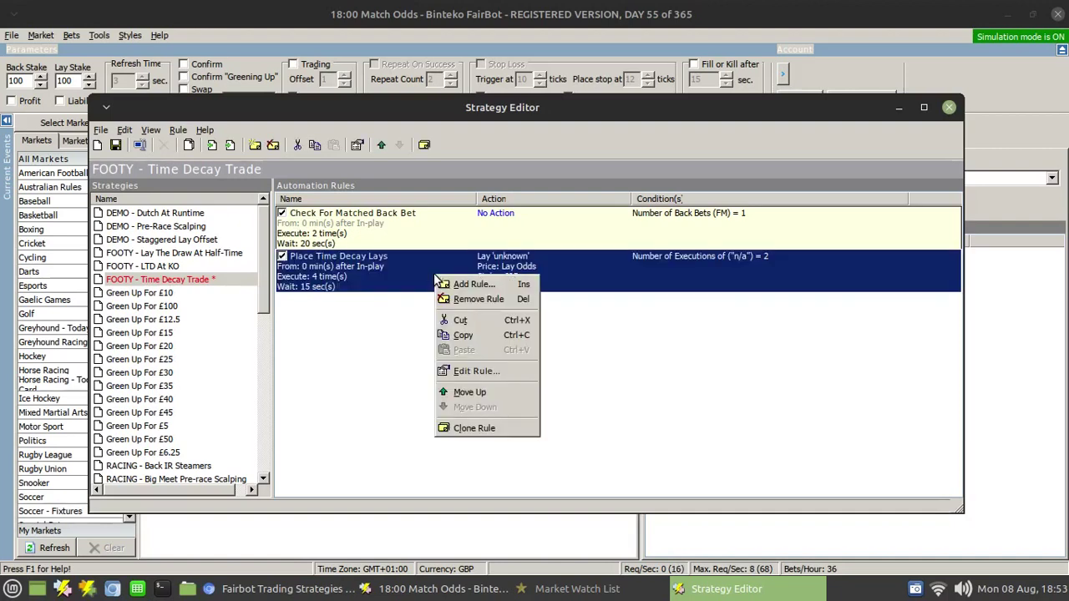
pyautogui.click(466, 371)
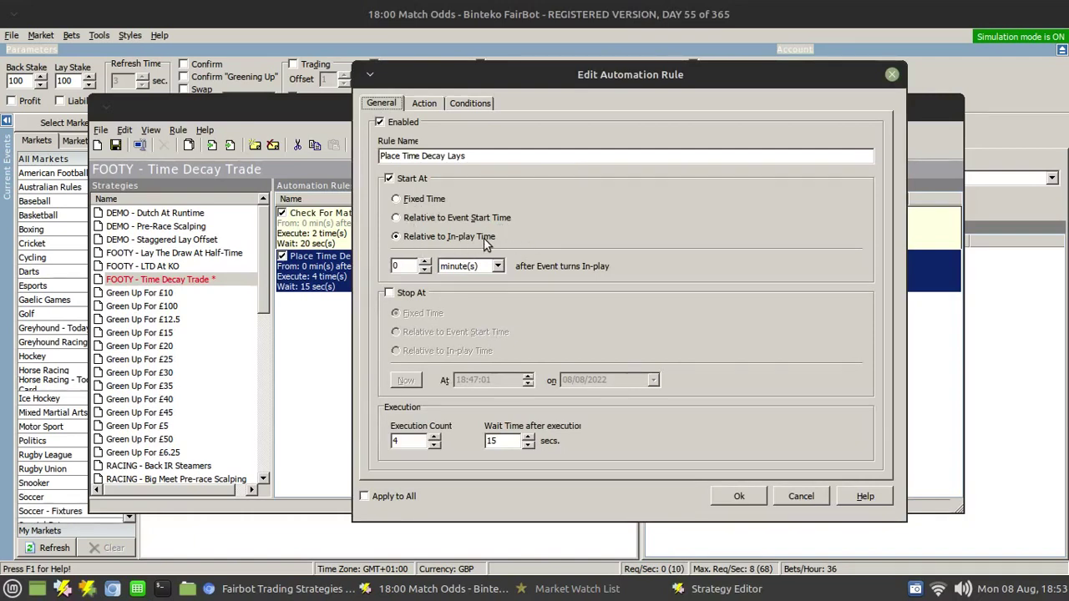
pyautogui.click(891, 75)
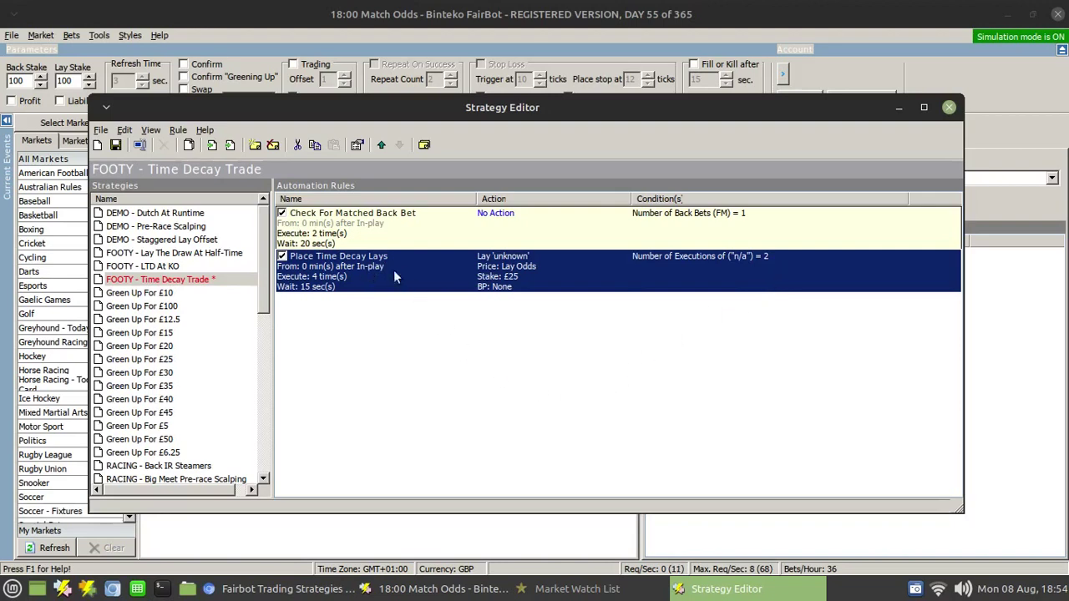
# Point the executions condition of Place Time Decay Lays at the Check For Matched Back Bet rule, and save the strategy.
pyautogui.rightClick(649, 280)
pyautogui.click(582, 365)
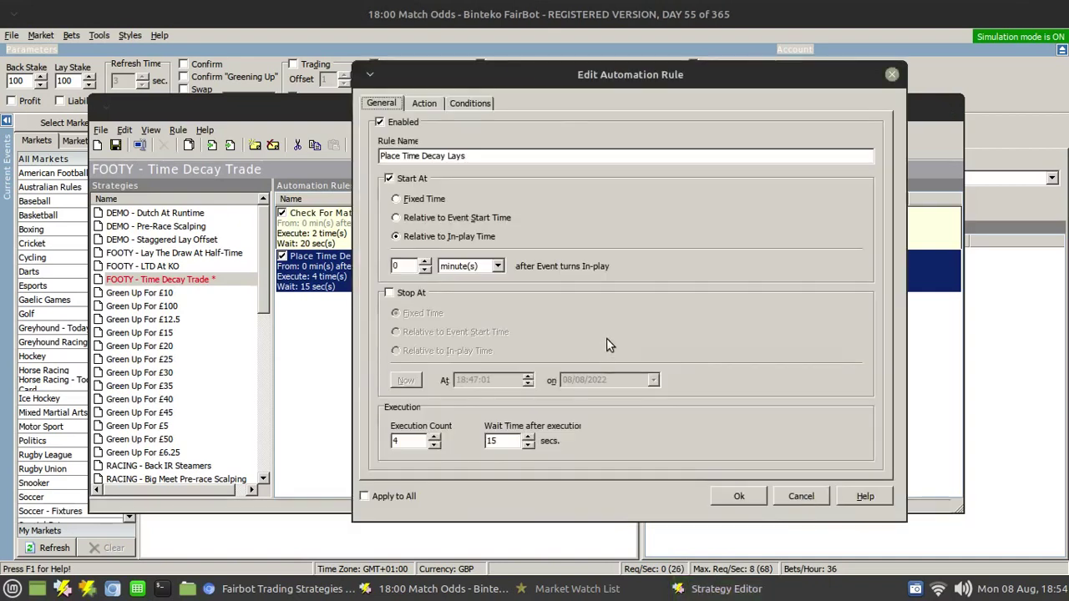
pyautogui.click(472, 103)
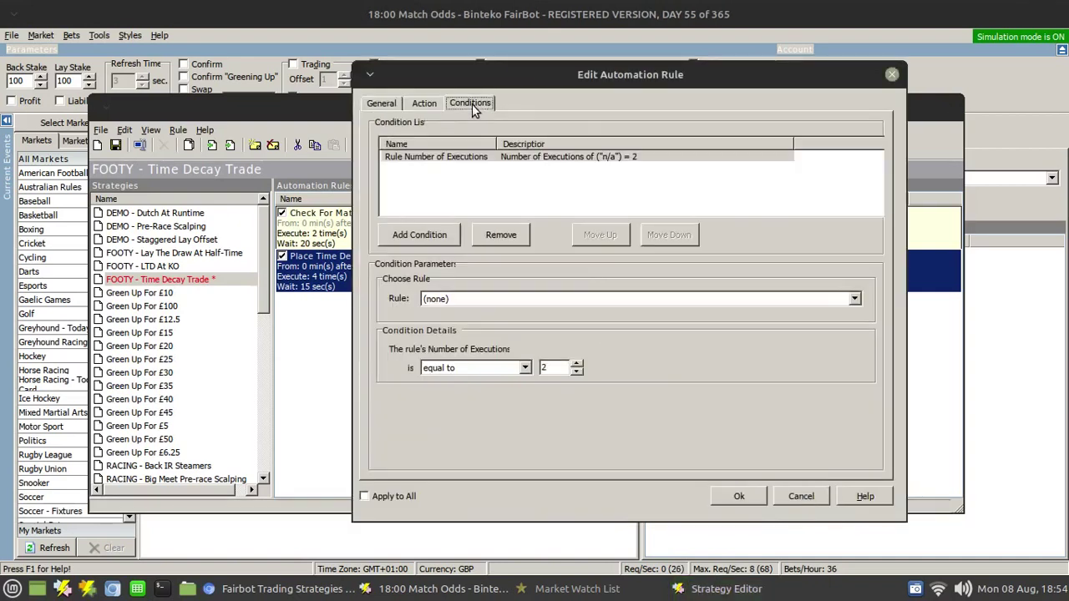
pyautogui.click(583, 297)
pyautogui.click(584, 323)
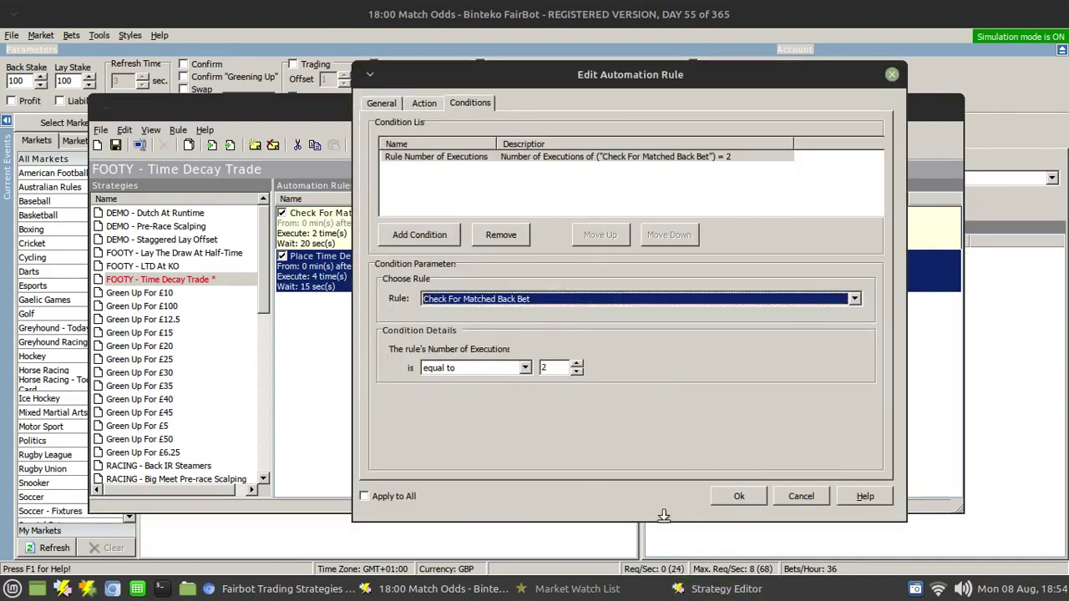
pyautogui.click(739, 496)
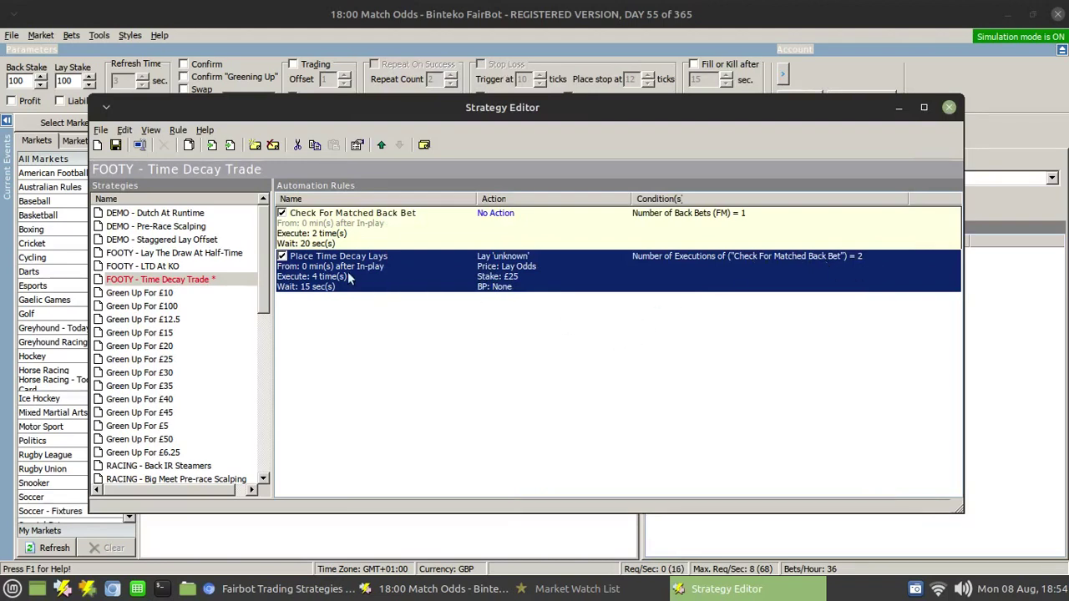
pyautogui.click(115, 145)
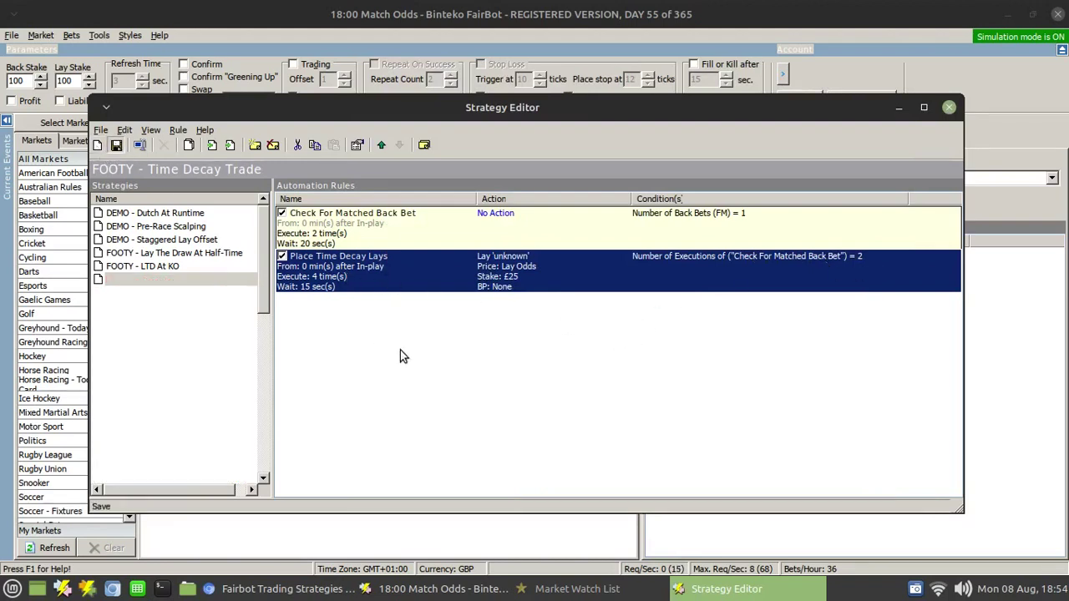
pyautogui.click(948, 107)
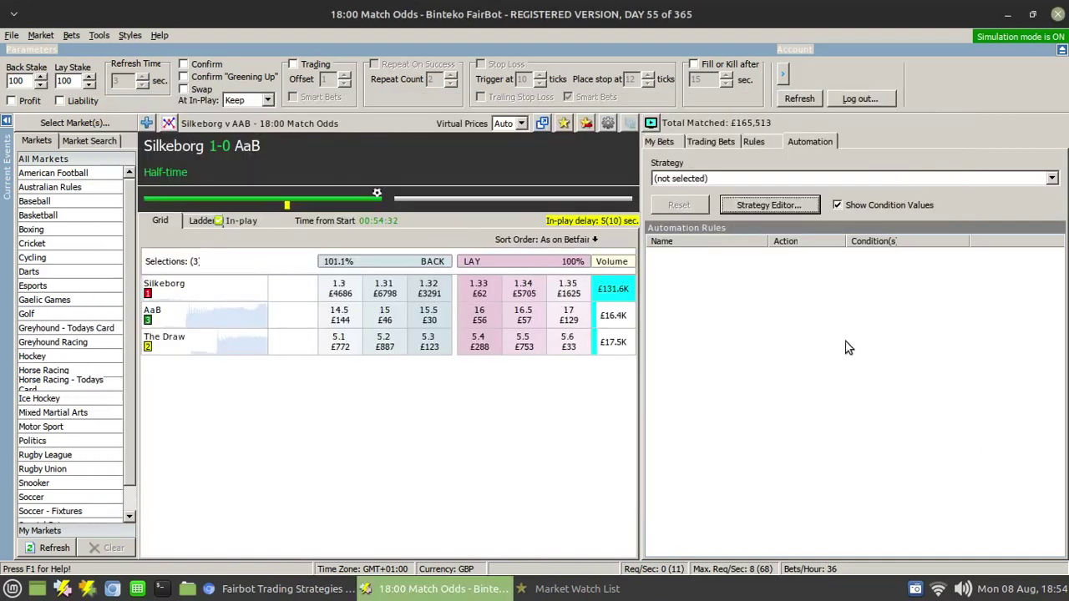
# Apply the FOOTY - Time Decay Trade strategy to the Silkeborg v AaB market and check its rule executions against the matched bets.
pyautogui.click(726, 181)
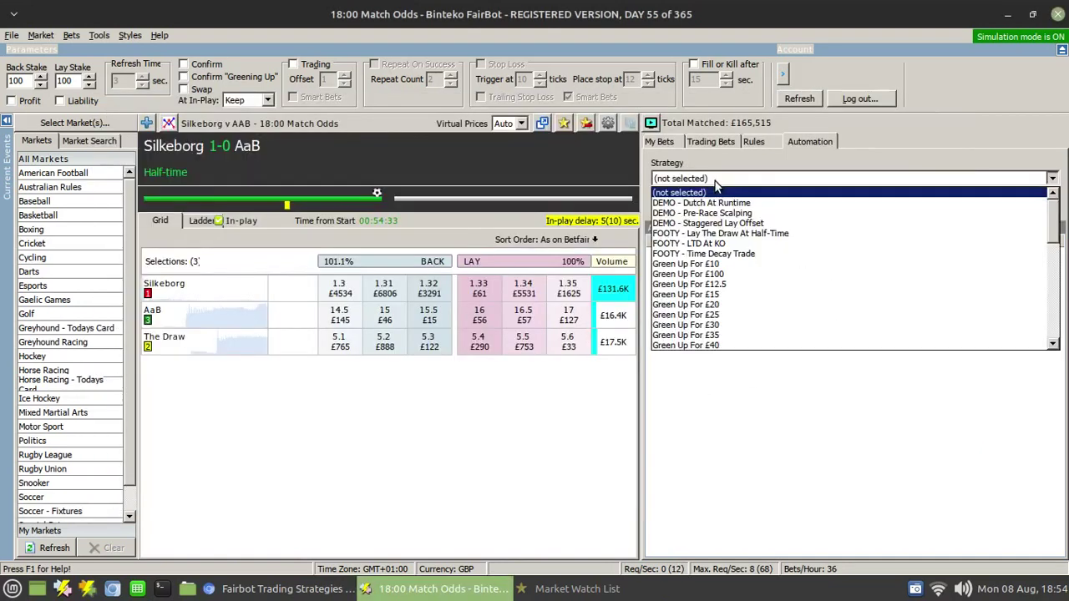
pyautogui.click(740, 252)
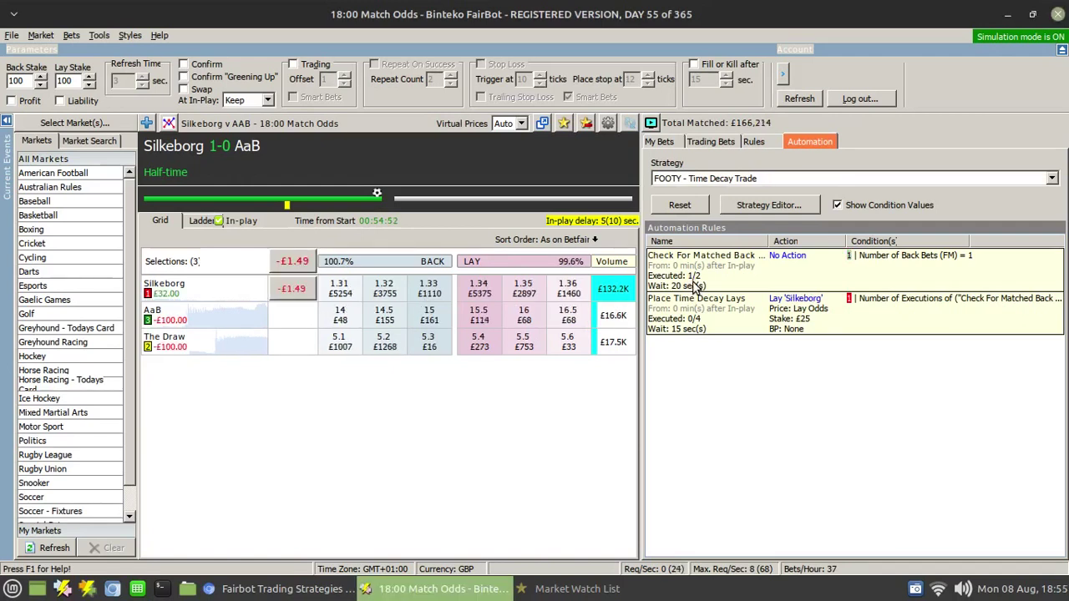
pyautogui.click(664, 142)
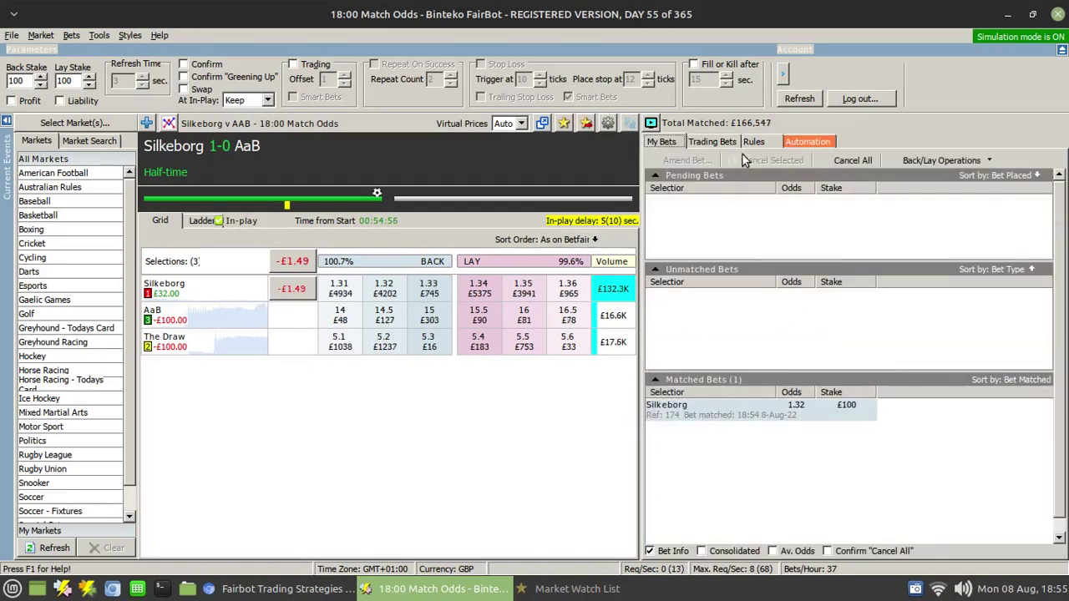
pyautogui.click(801, 141)
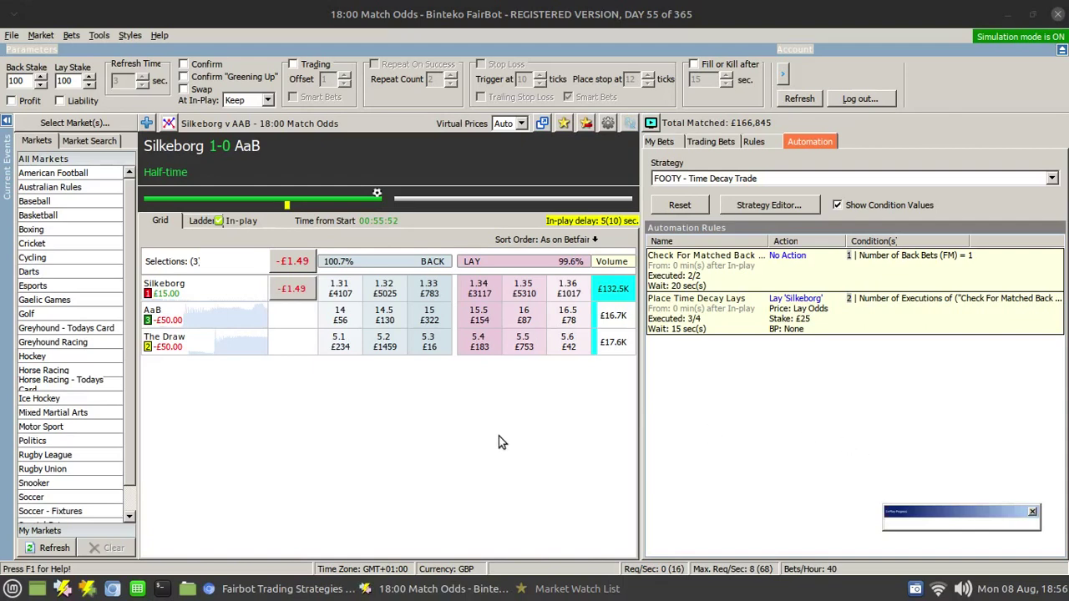
pyautogui.click(664, 142)
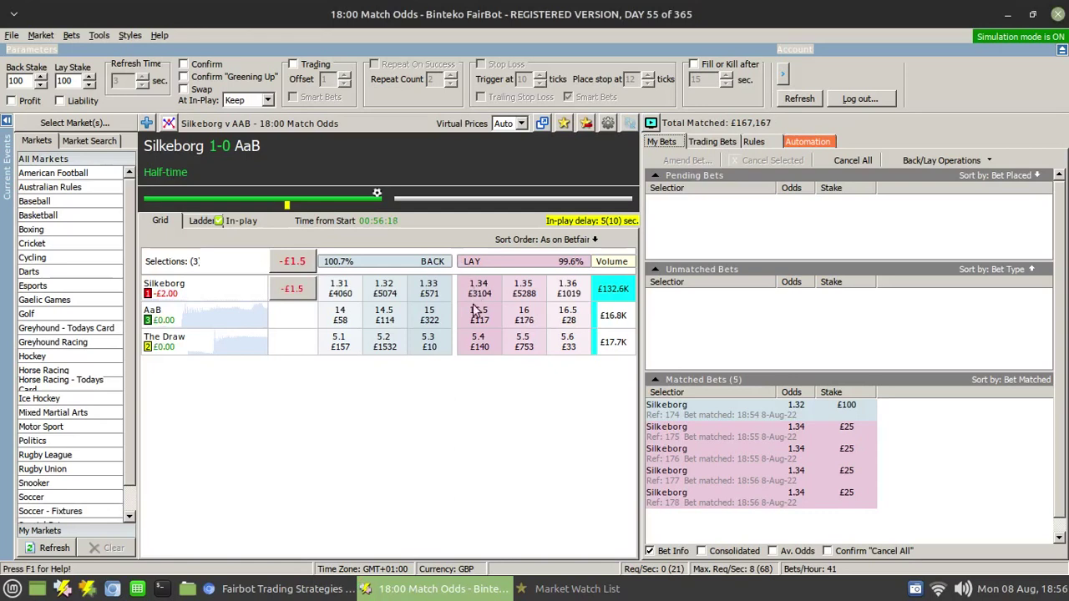
pyautogui.click(803, 148)
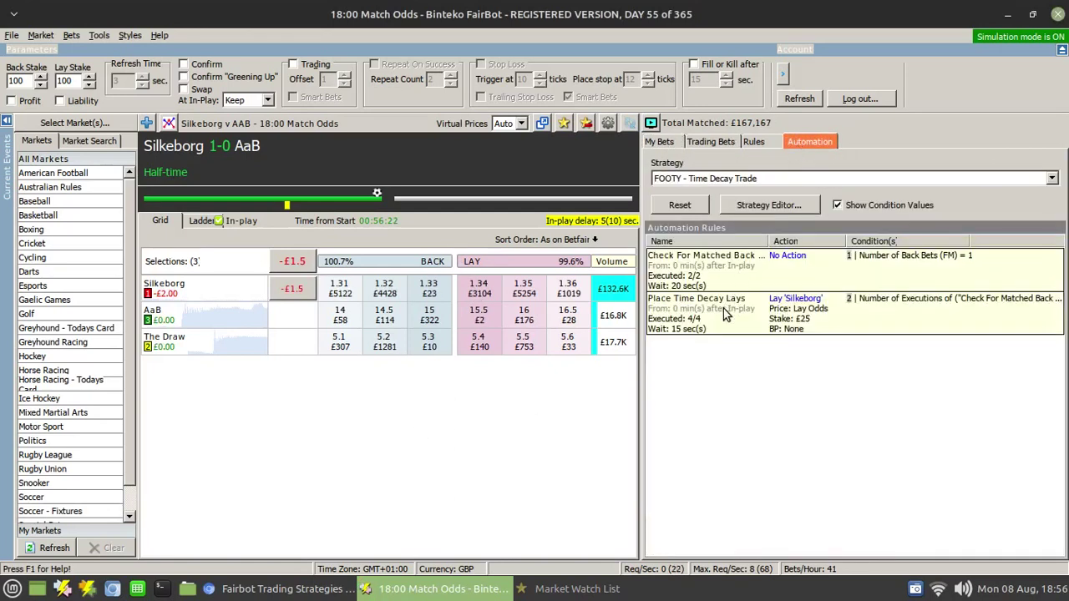
# Set the bet odds of the Place Time Decay Lays rule to Best Lay Odds minus 1 tick and accept the rule.
pyautogui.click(767, 205)
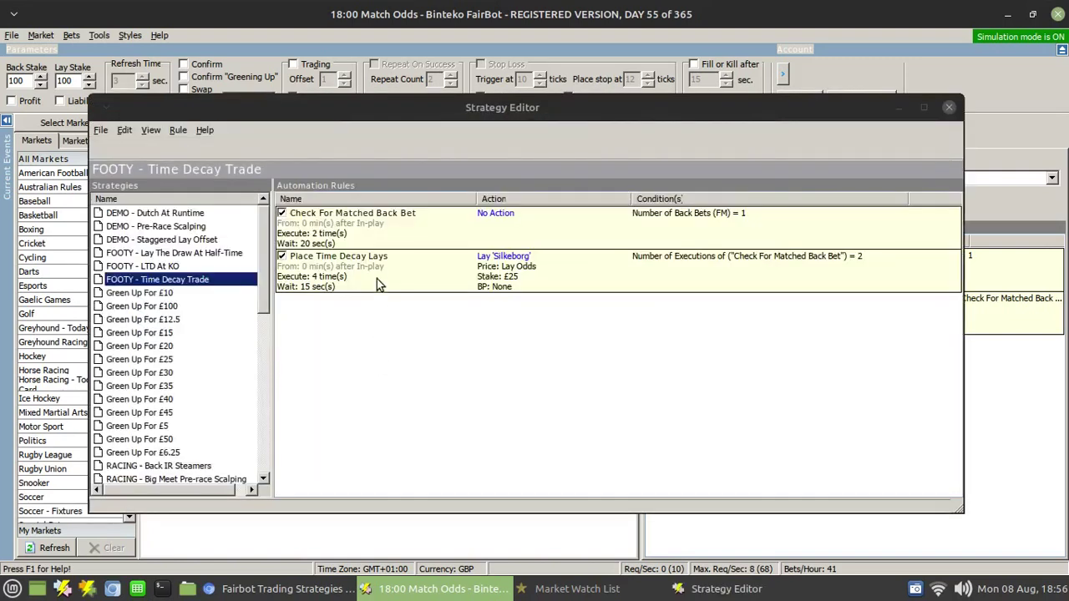
pyautogui.rightClick(377, 278)
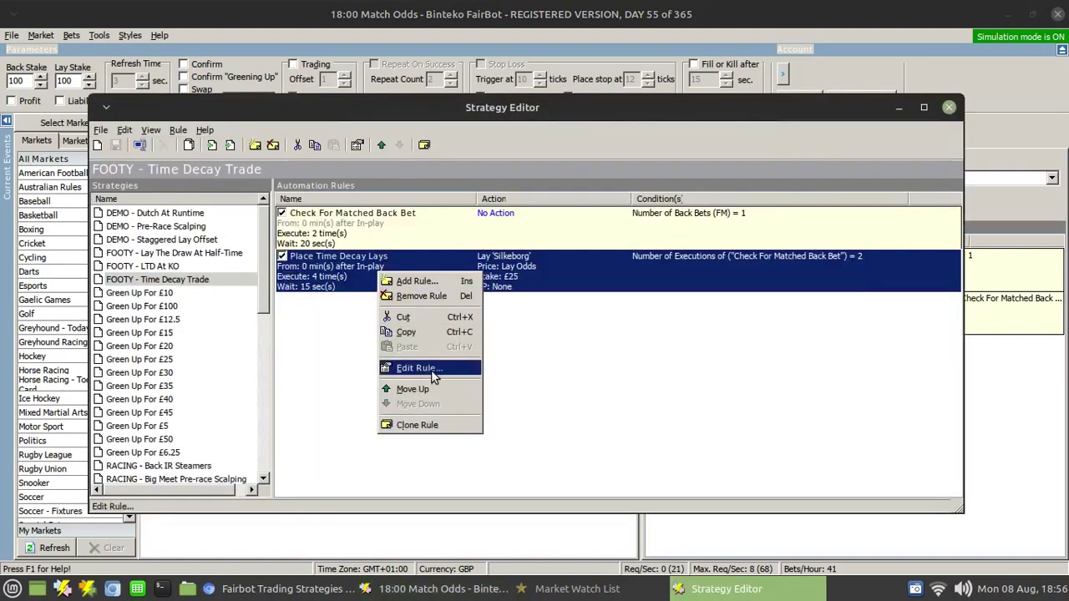
pyautogui.click(491, 343)
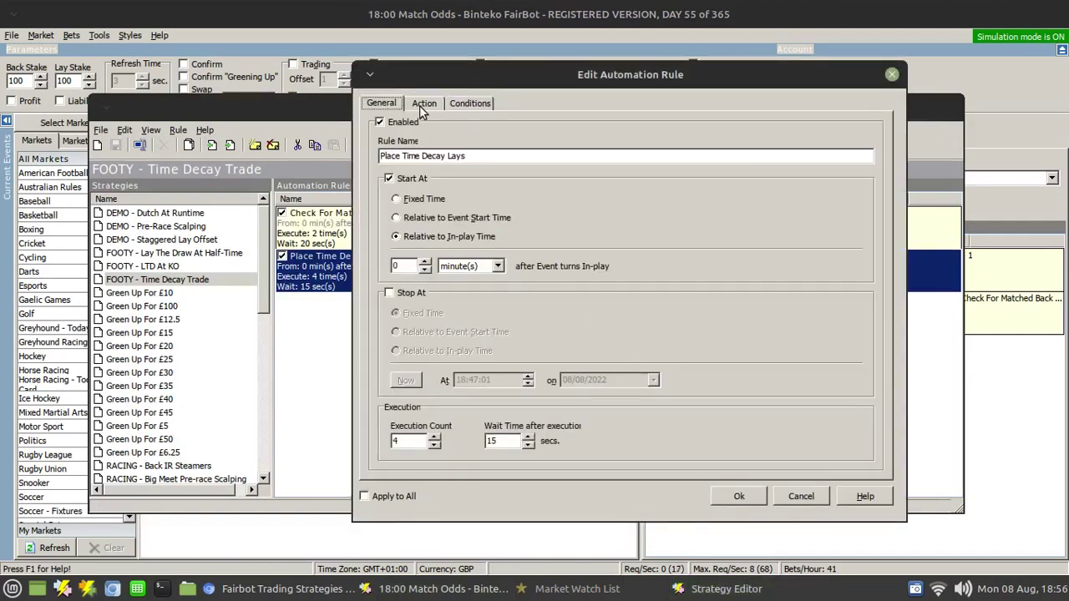
pyautogui.click(420, 104)
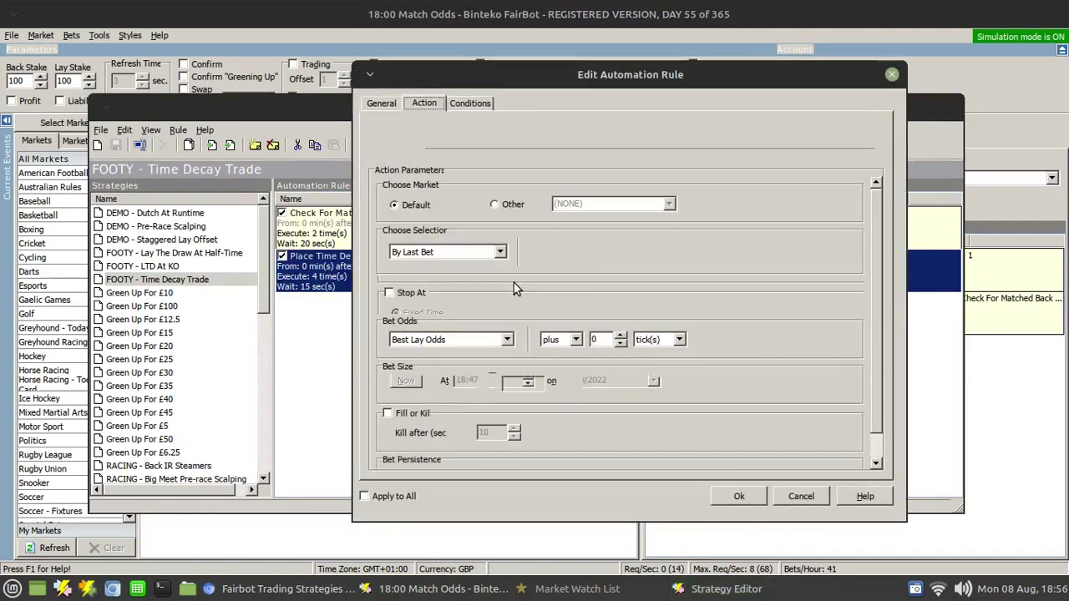
pyautogui.click(576, 339)
pyautogui.click(555, 362)
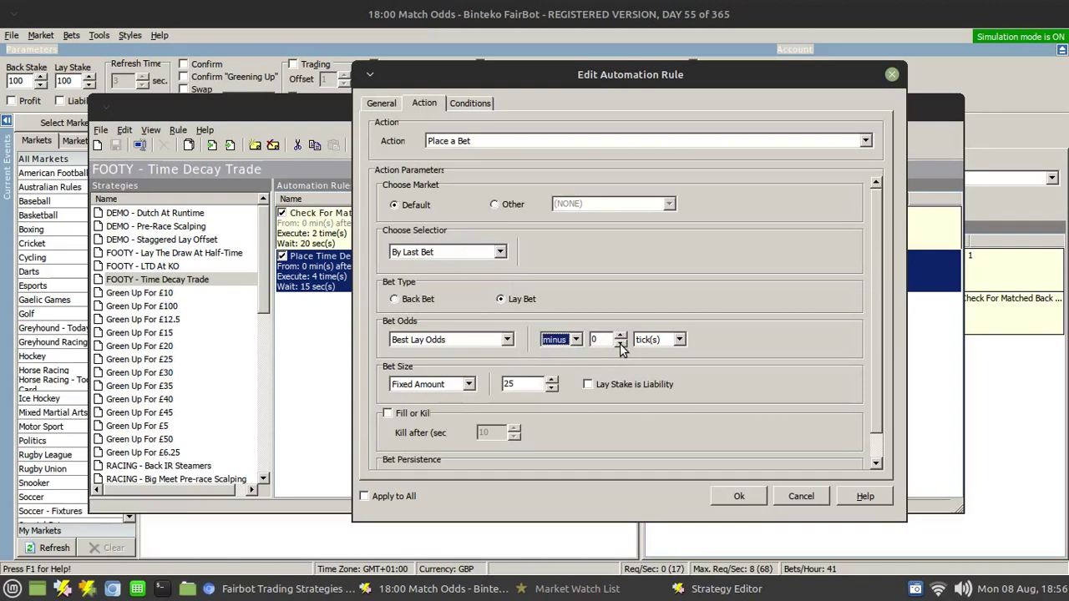
pyautogui.click(620, 335)
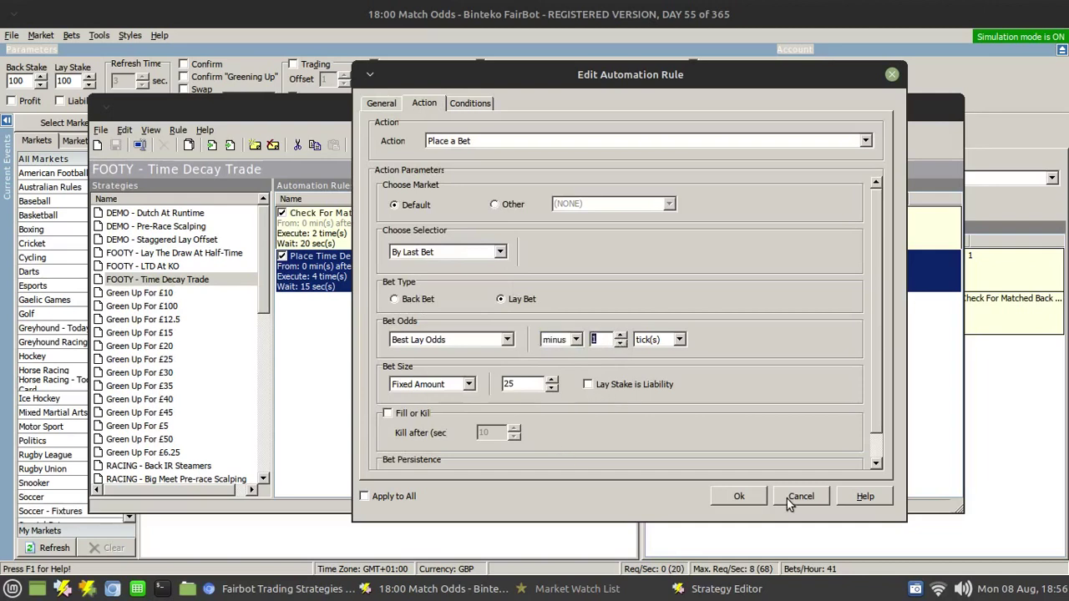
pyautogui.click(738, 497)
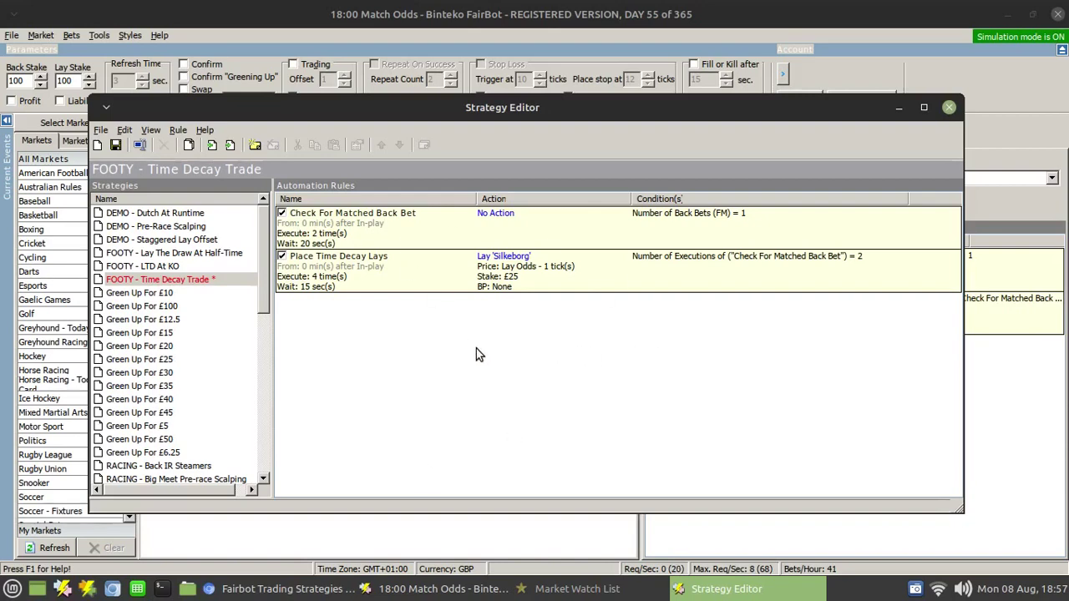
# Duplicate the Check For Matched Back Bet and Place Time Decay Lays rules within the strategy.
pyautogui.click(423, 225)
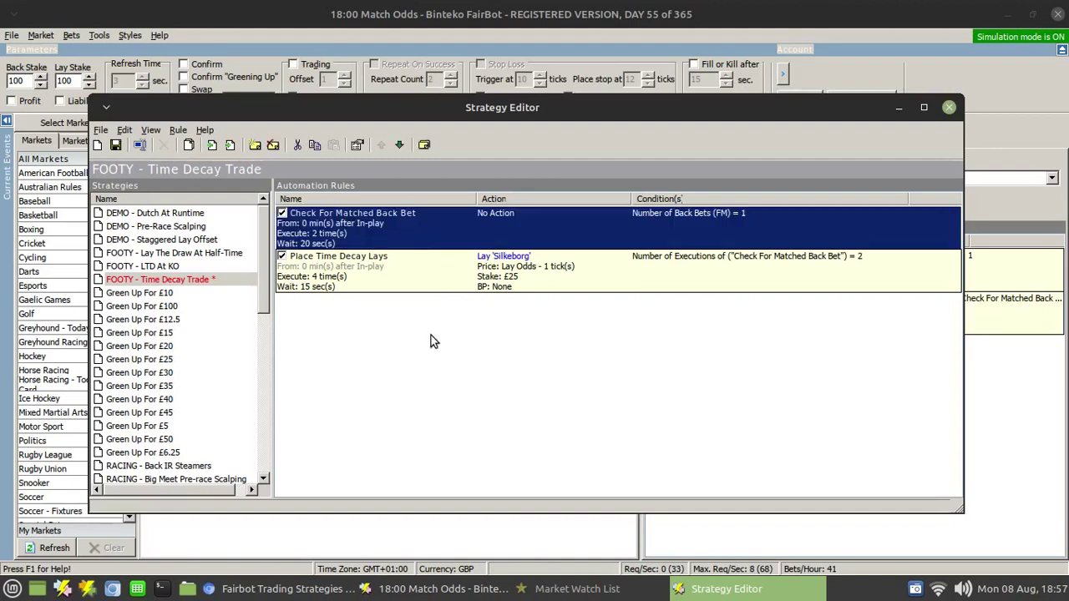
pyautogui.hotkey('ctrl', 'c')
pyautogui.hotkey('ctrl', 'v')
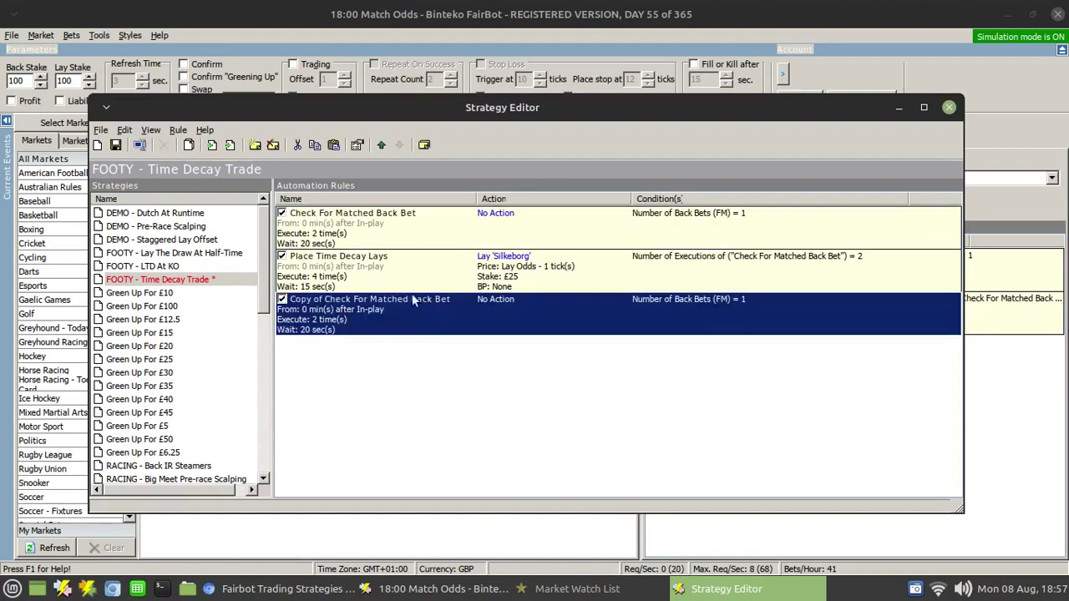
pyautogui.click(404, 273)
pyautogui.hotkey('ctrl', 'c')
pyautogui.hotkey('ctrl', 'v')
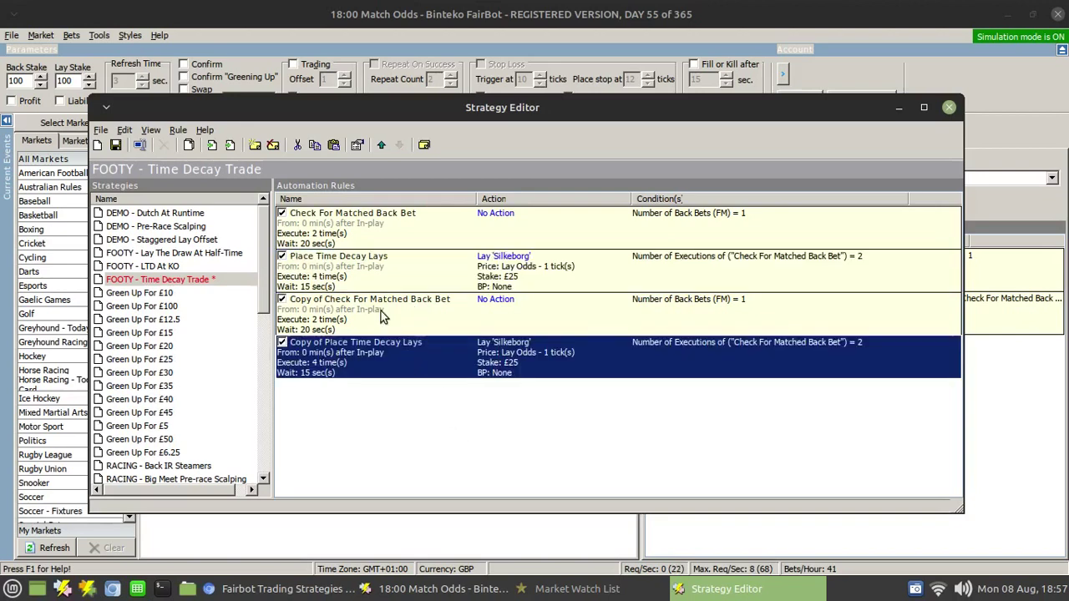
# Rename the copied check rule as Check For Matched Lay Bet.
pyautogui.rightClick(380, 310)
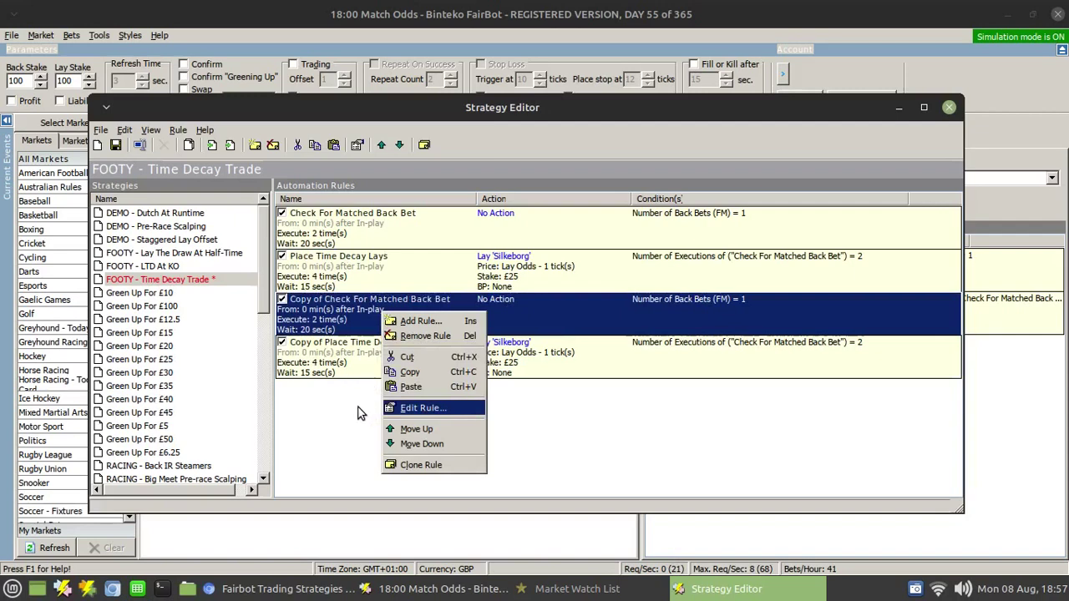
pyautogui.click(422, 407)
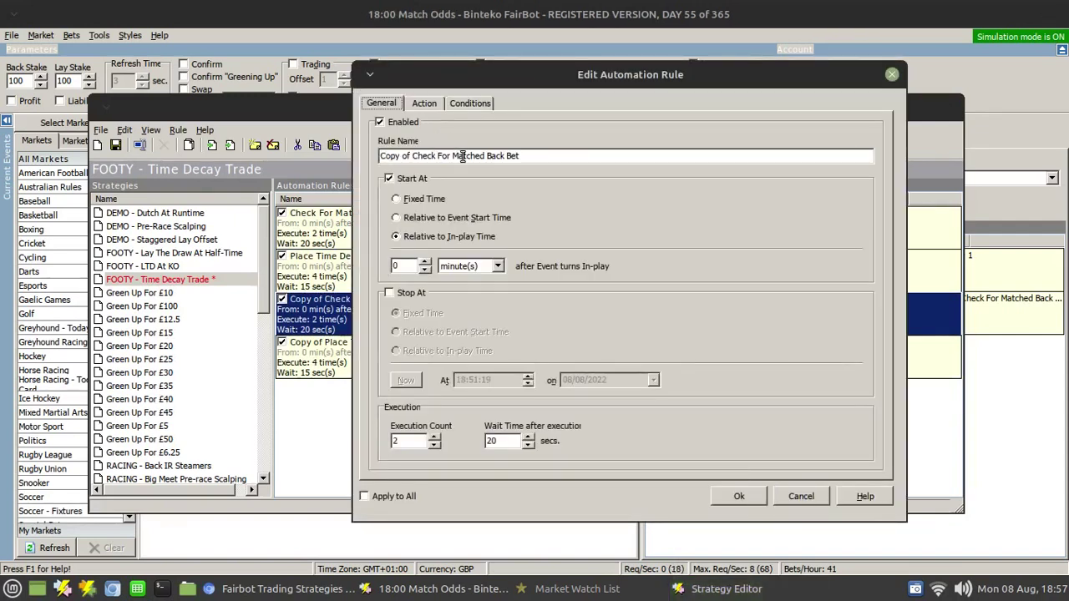
pyautogui.moveTo(412, 157); pyautogui.dragTo(313, 154)
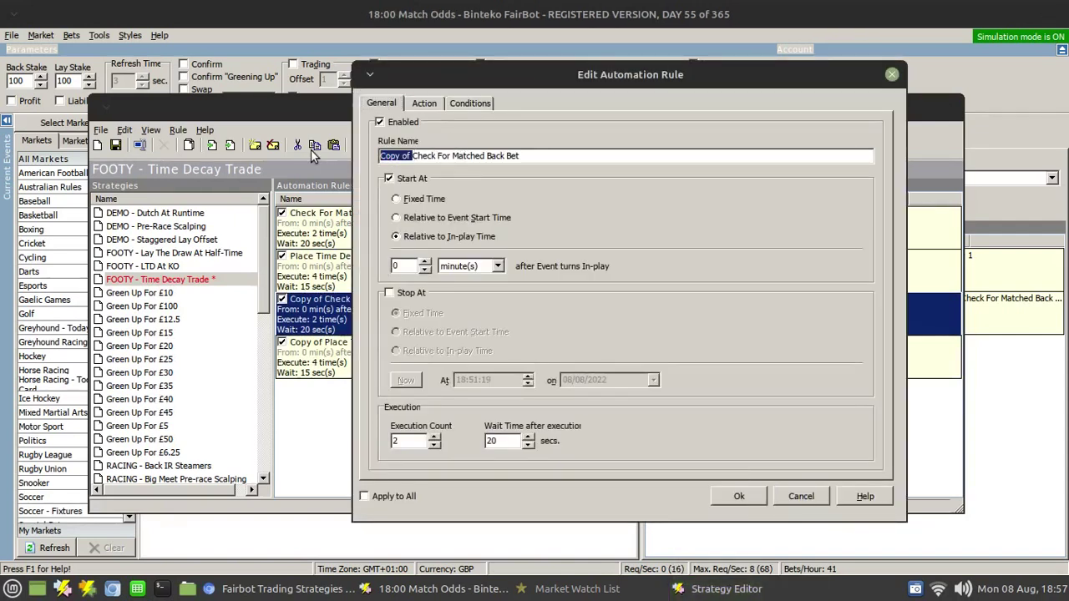
pyautogui.press('Delete')
pyautogui.click(456, 156)
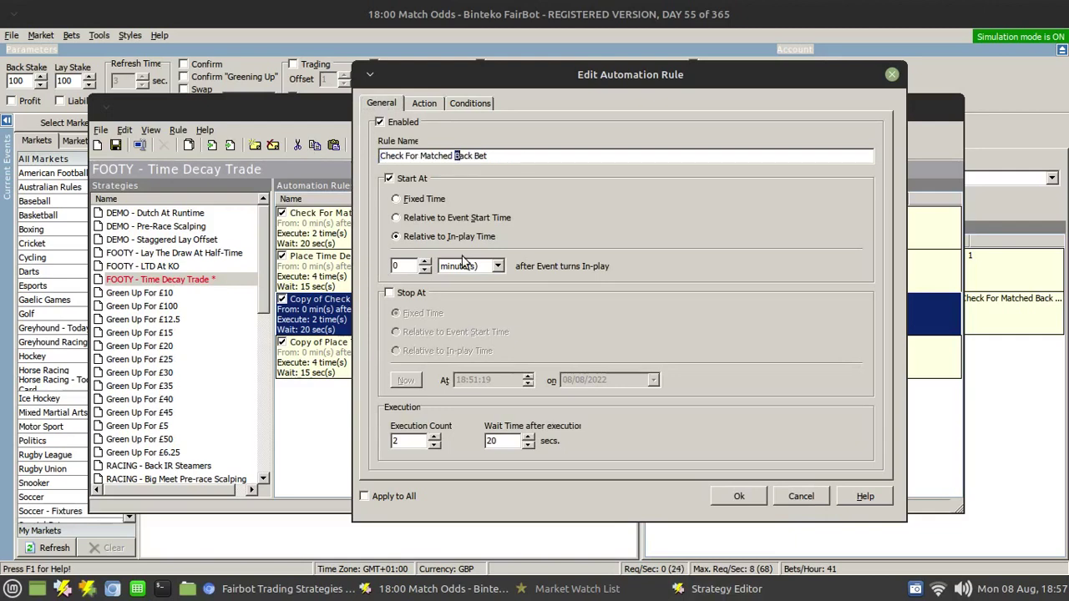
pyautogui.press('Delete')
pyautogui.press('Delete')
pyautogui.press('Delete')
pyautogui.press('Delete')
pyautogui.press('Delete')
pyautogui.write('Lay')
# Make the Market Bet Count condition of Check For Matched Lay Bet count lay bets instead of back bets, and accept the rule.
pyautogui.click(425, 105)
pyautogui.click(473, 101)
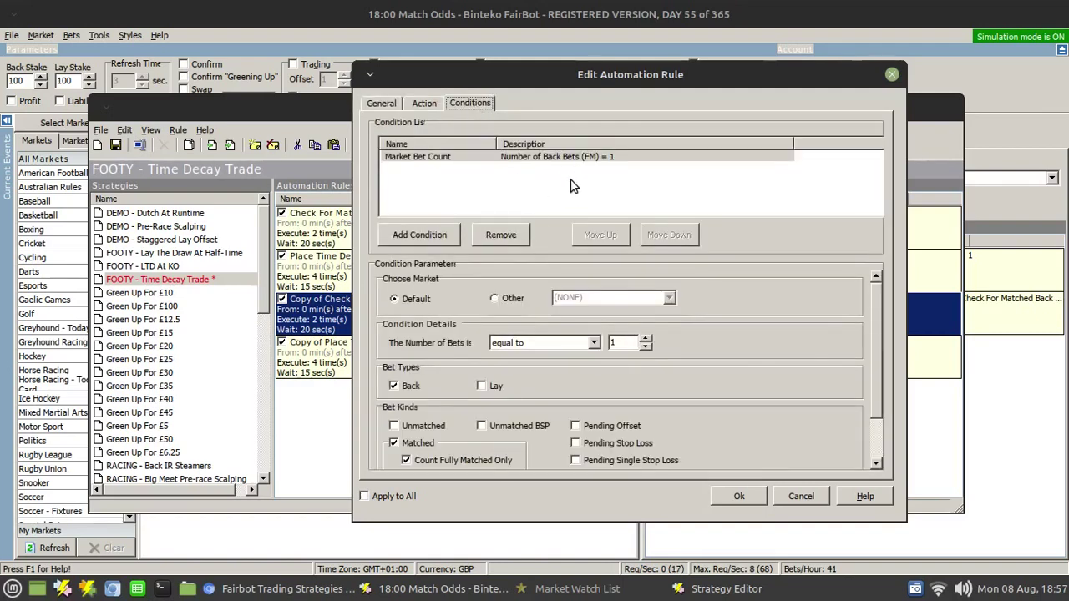
pyautogui.click(414, 386)
pyautogui.click(481, 386)
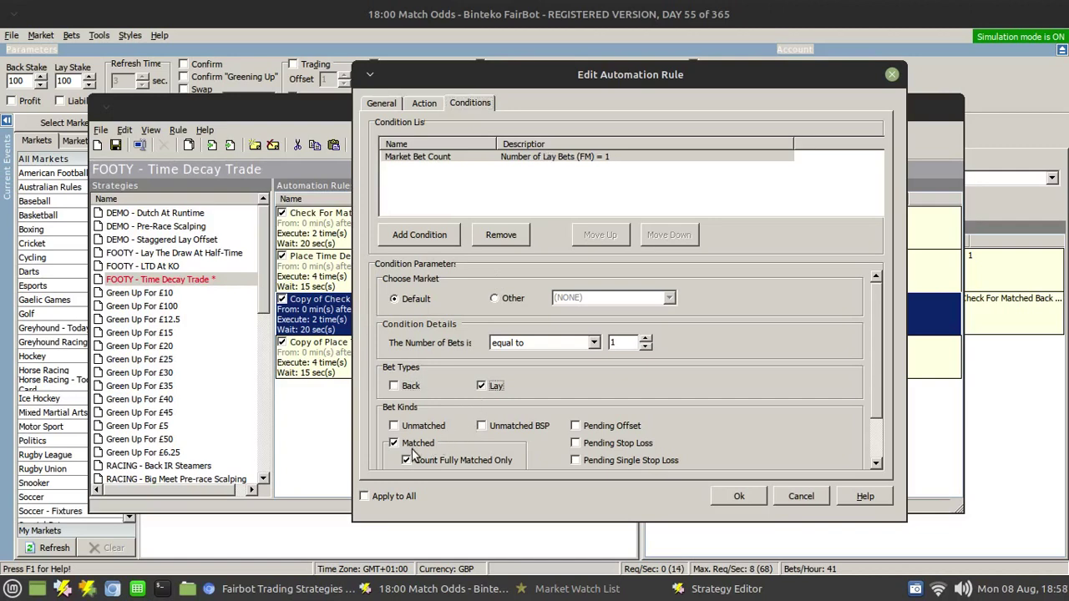
pyautogui.click(739, 496)
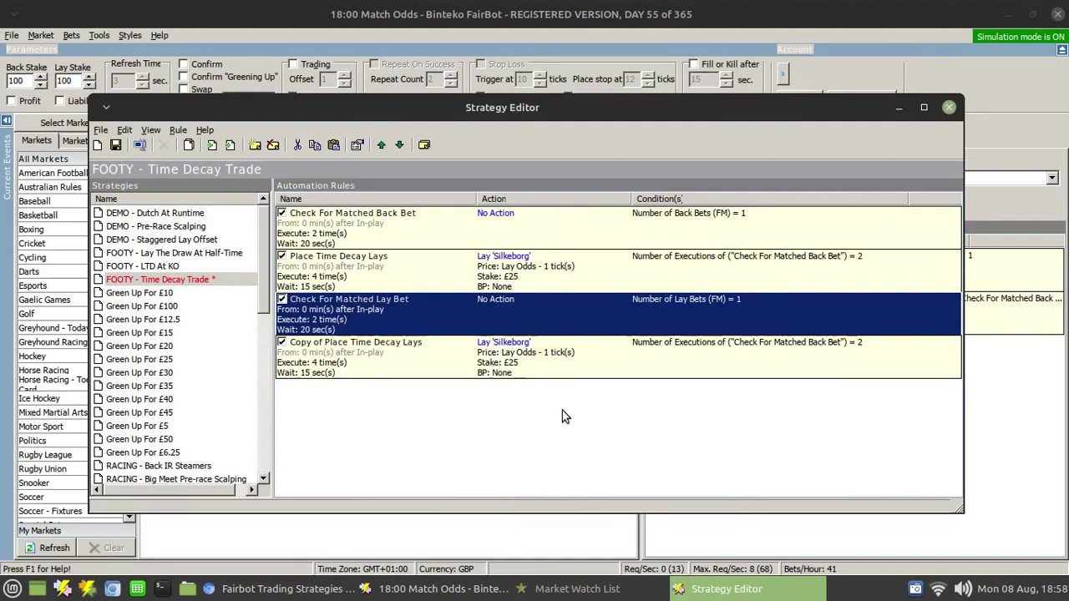
# Edit the copy of Place Time Decay Lays and rename it as Place Time Decay Backs.
pyautogui.rightClick(373, 357)
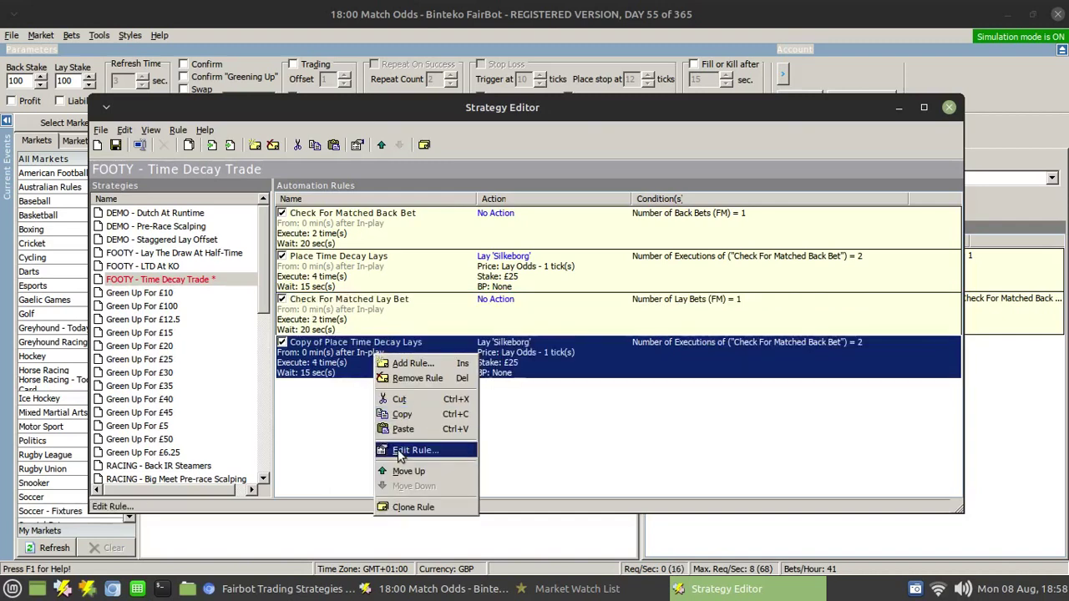
pyautogui.click(400, 455)
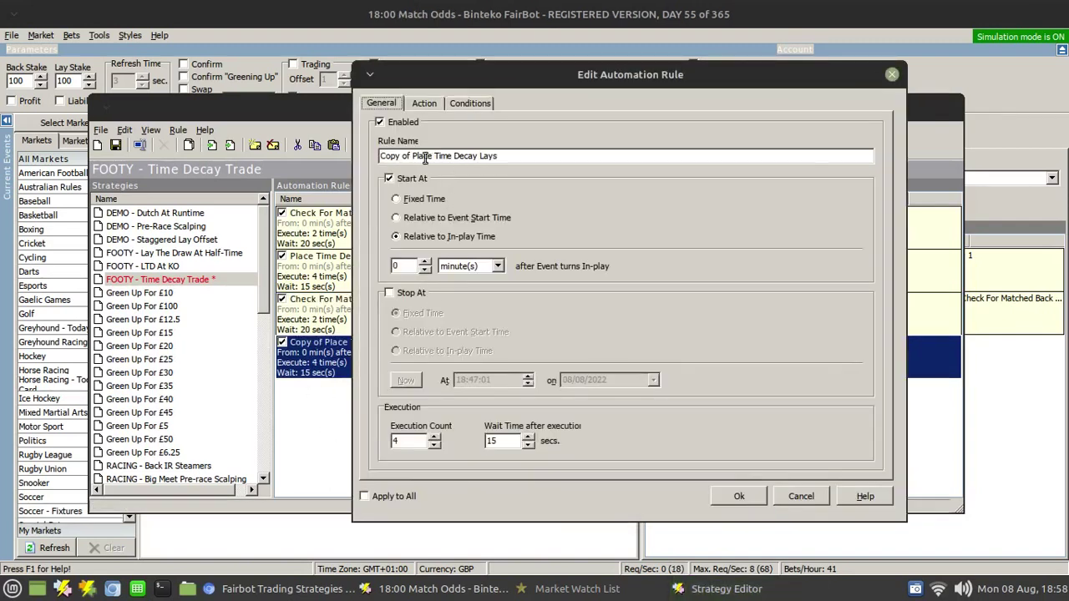
pyautogui.click(412, 156)
pyautogui.hotkey('shift', 'Home')
pyautogui.press('Delete')
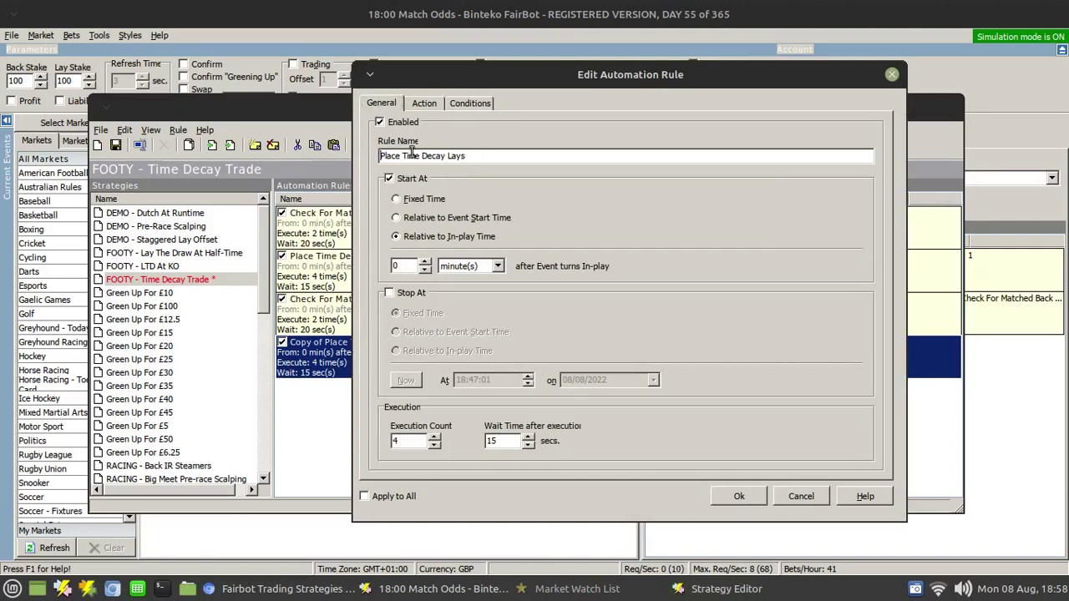
pyautogui.doubleClick(457, 157)
pyautogui.write('Backs')
# Change the copied rule's action to a back bet at Best Back Odds plus 1 tick.
pyautogui.click(422, 102)
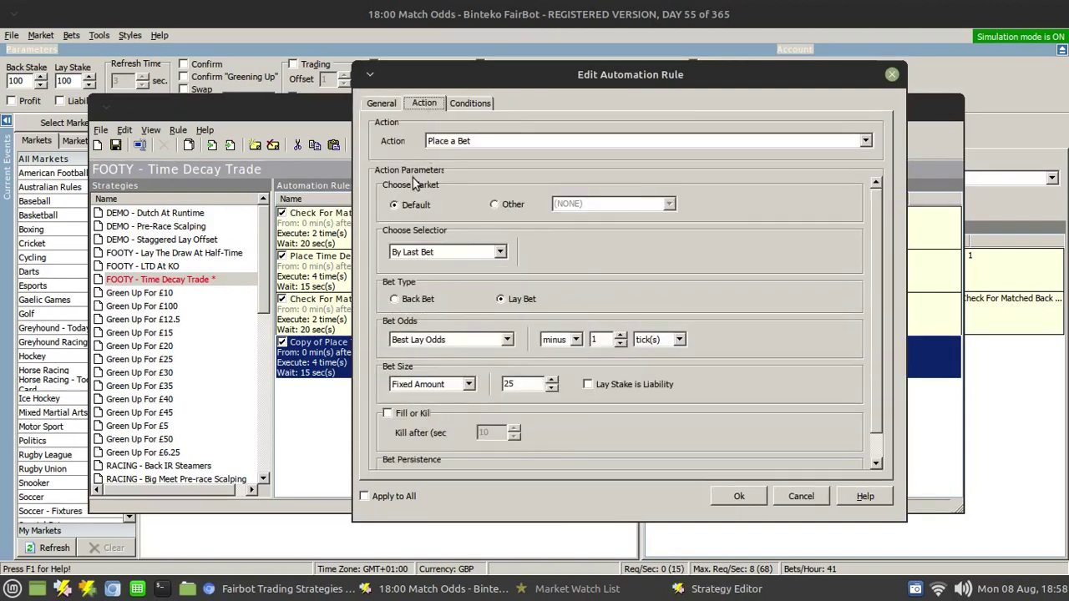
pyautogui.click(395, 301)
pyautogui.click(450, 339)
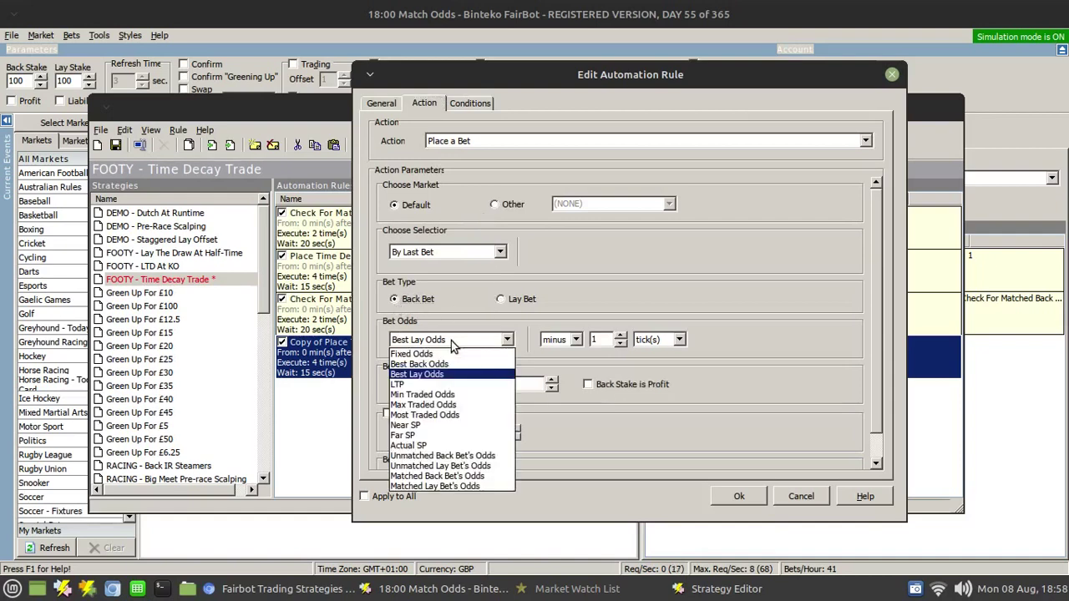
pyautogui.click(448, 364)
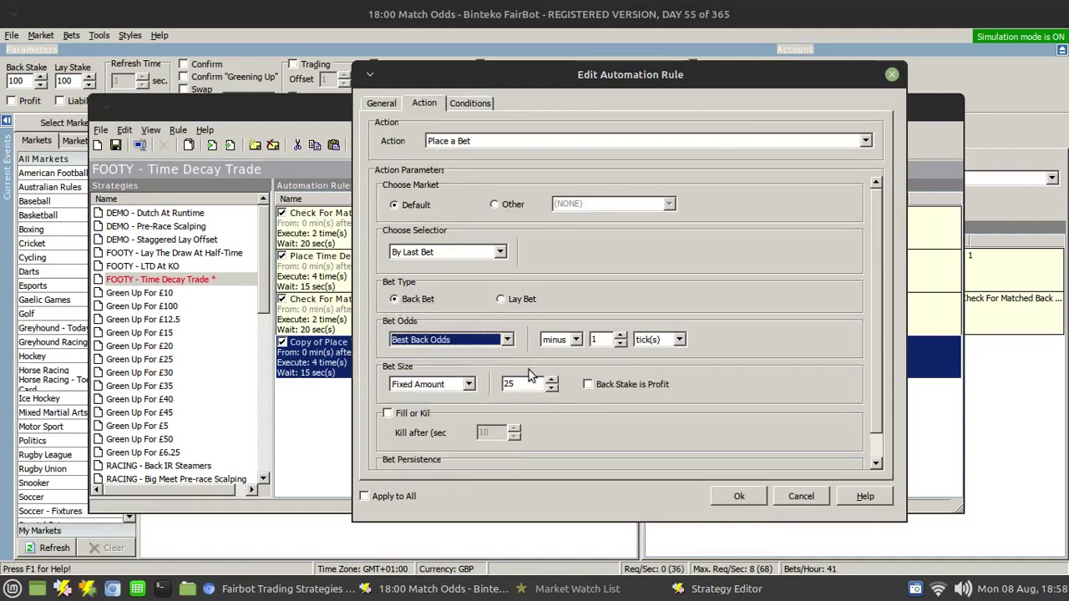
pyautogui.click(575, 339)
pyautogui.click(573, 353)
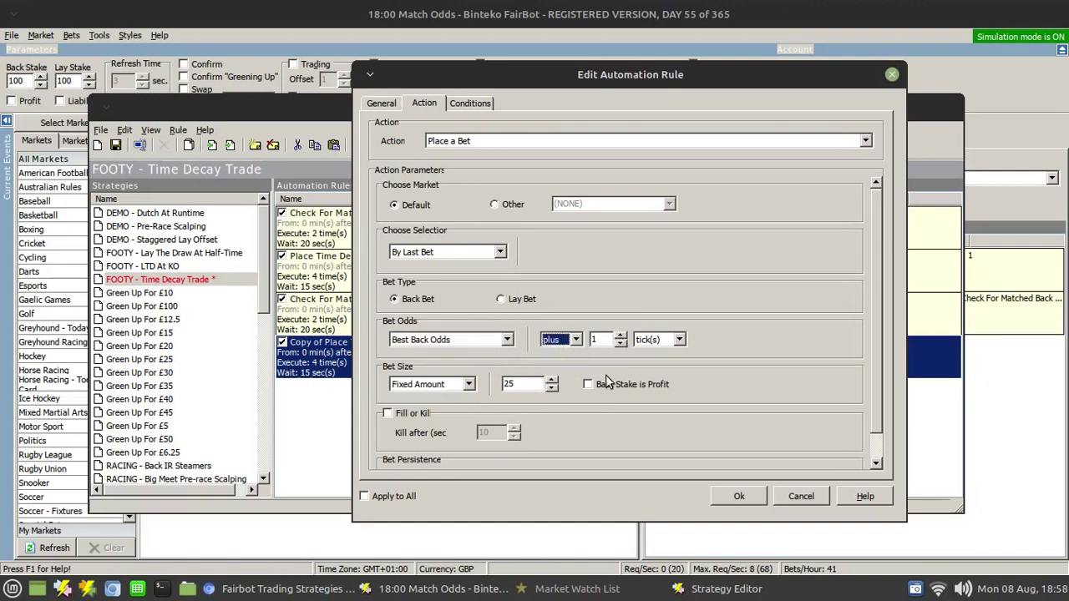
pyautogui.doubleClick(509, 384)
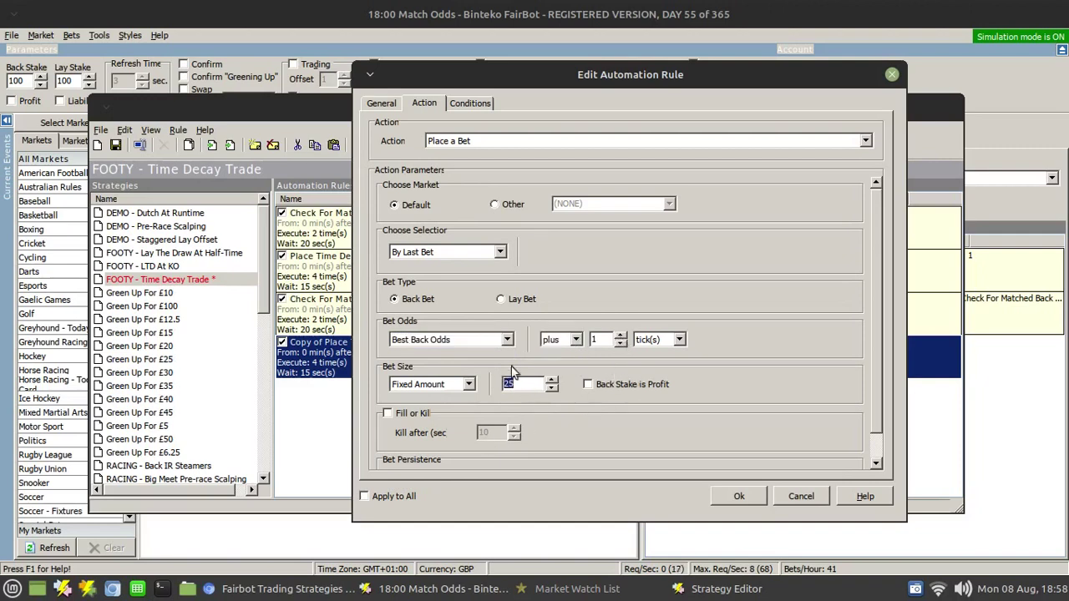
# Point the copied rule's Rule Number of Executions condition at Check For Matched Lay Bet.
pyautogui.click(383, 105)
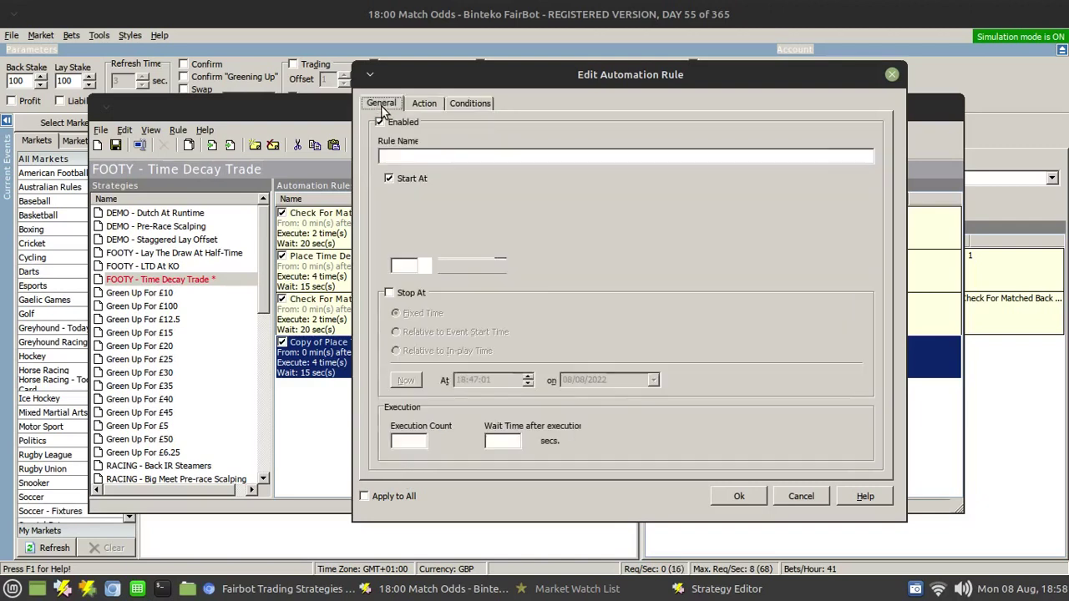
pyautogui.click(464, 106)
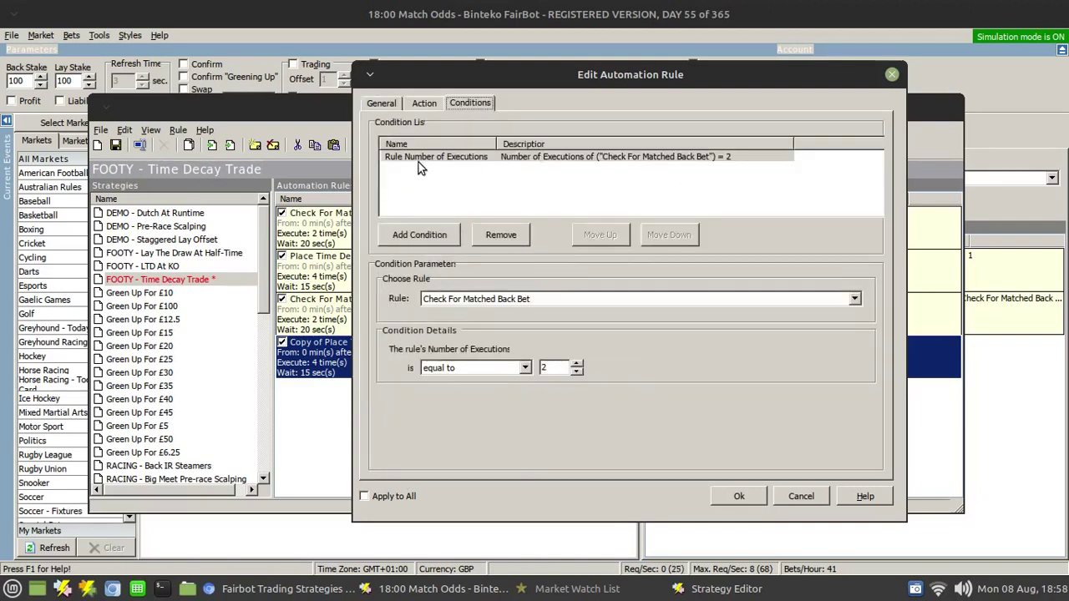
pyautogui.click(551, 298)
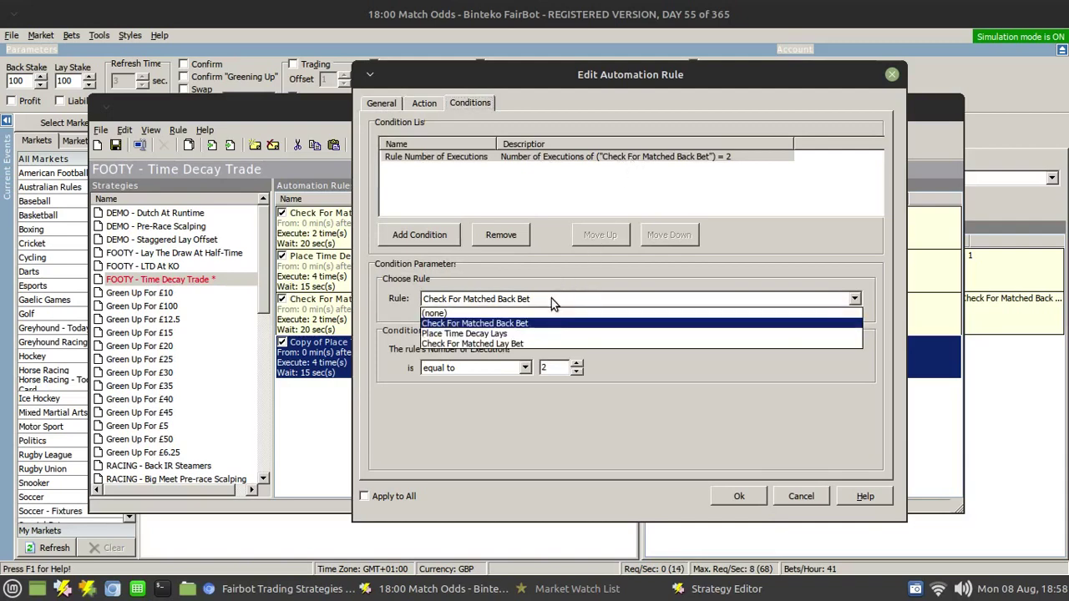
pyautogui.click(527, 344)
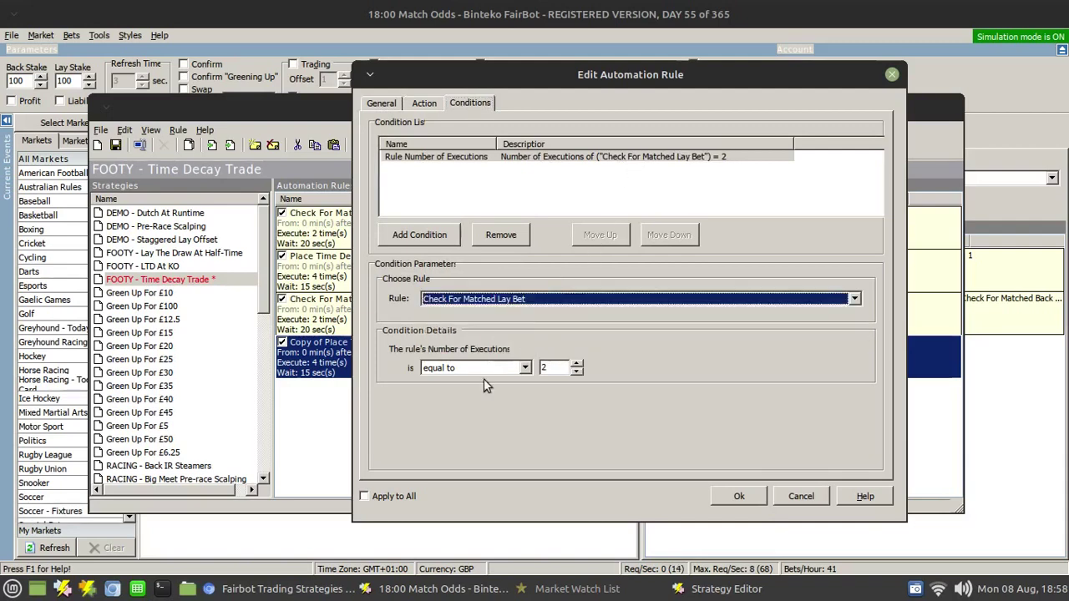
# Accept the Place Time Decay Backs rule, save the FOOTY - Time Decay Trade strategy and close the strategy editor.
pyautogui.click(730, 496)
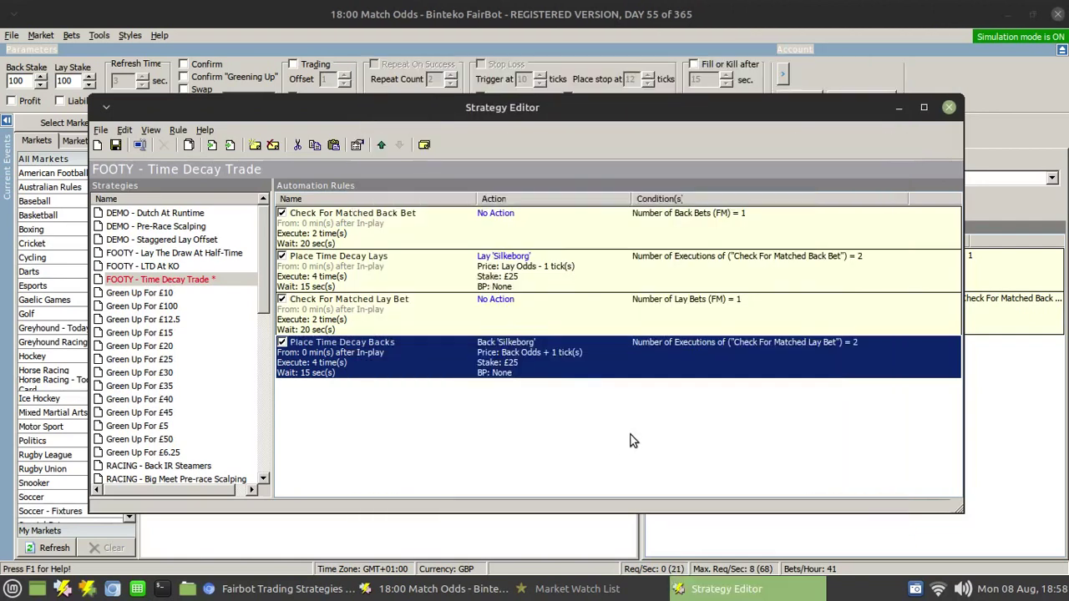
pyautogui.click(632, 441)
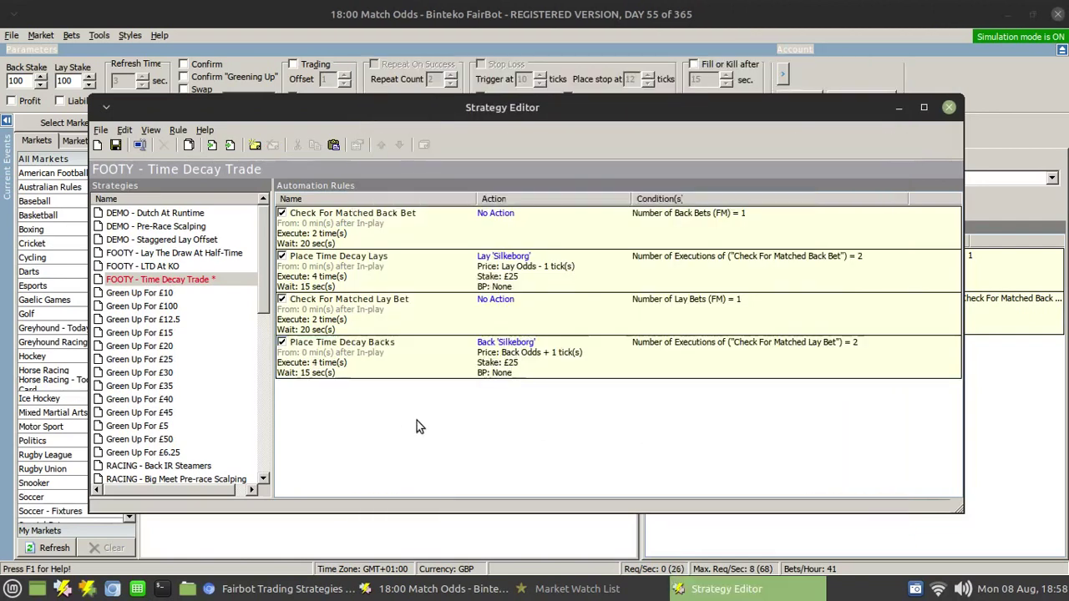
pyautogui.click(116, 145)
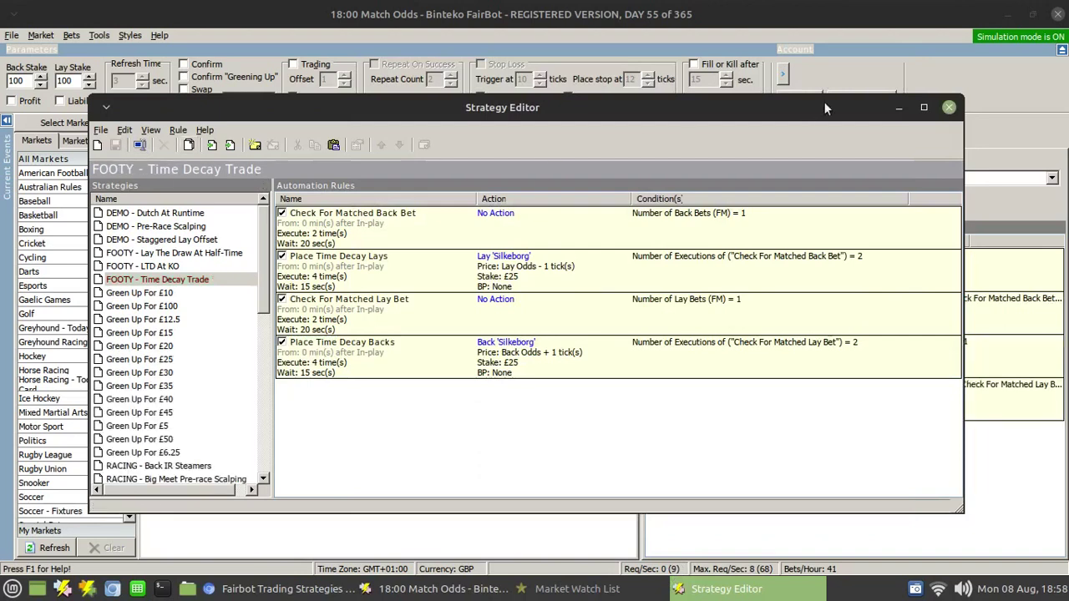
pyautogui.click(946, 109)
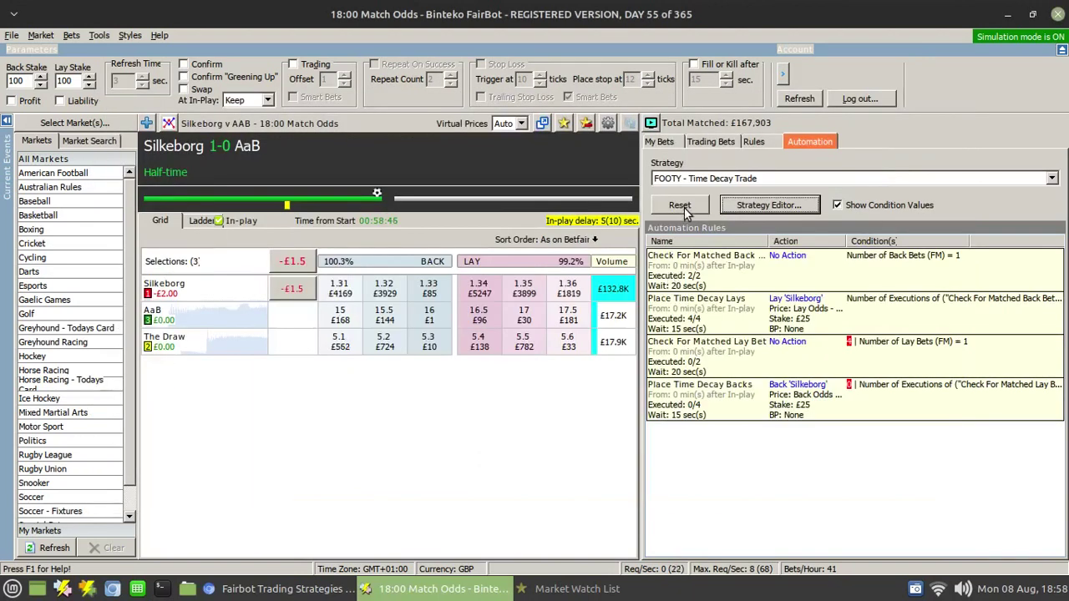
# Reset the market's automation and load the FOOTY - Time Decay Trade strategy again.
pyautogui.click(681, 205)
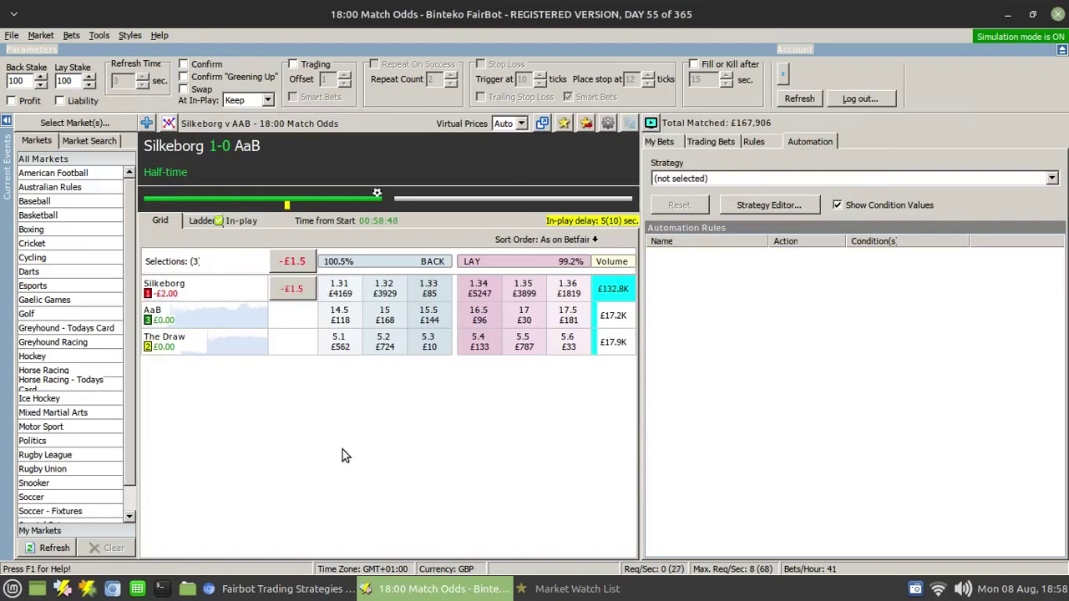
pyautogui.click(737, 181)
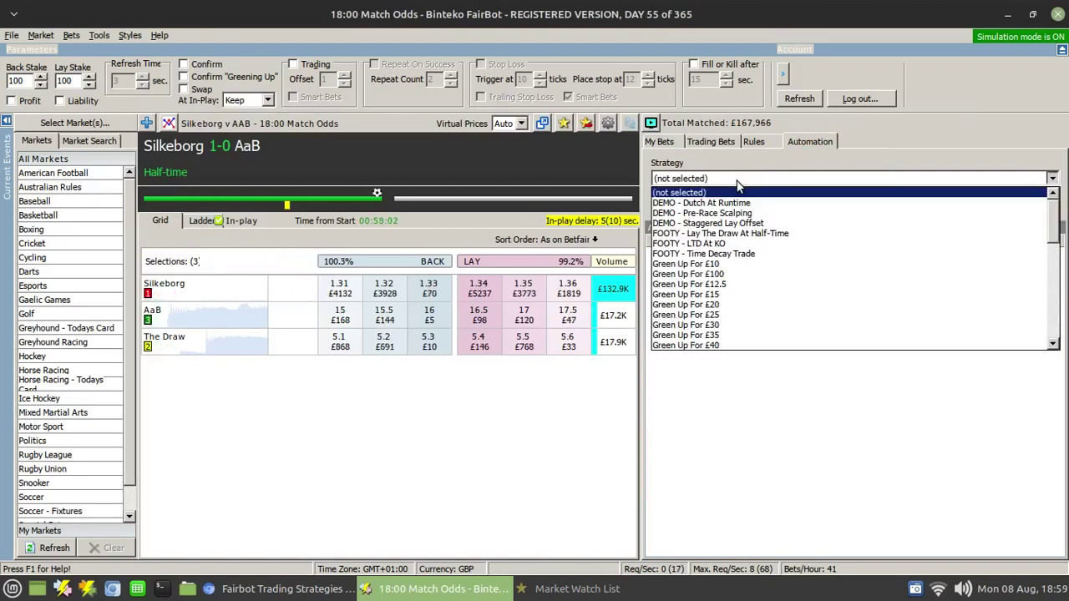
pyautogui.click(729, 254)
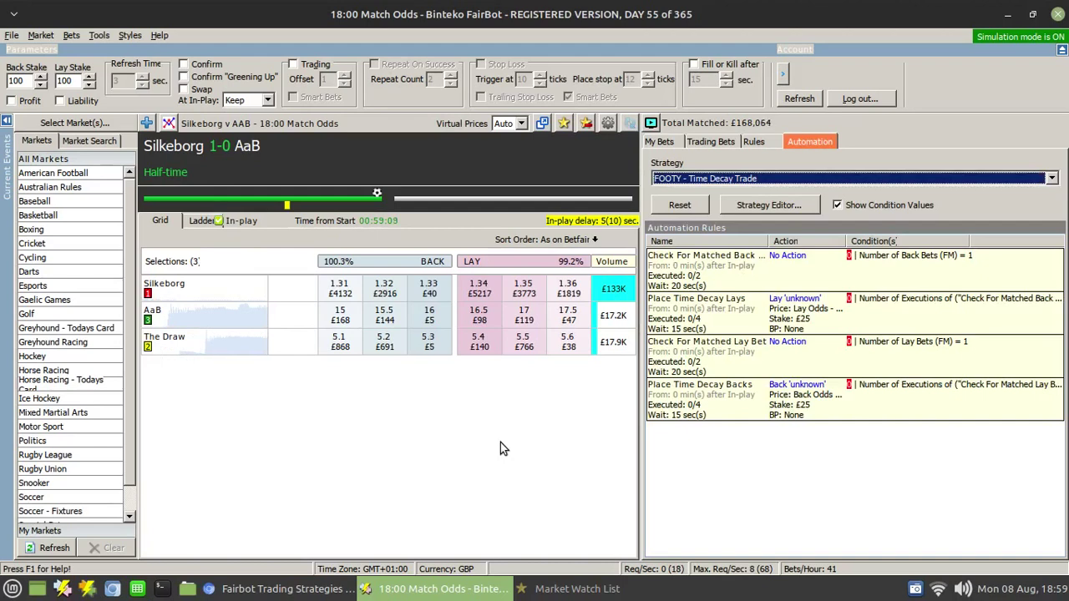
# Lay The Draw at 5.4 with a £100 stake in Silkeborg v AaB and show the market's bets.
pyautogui.click(476, 342)
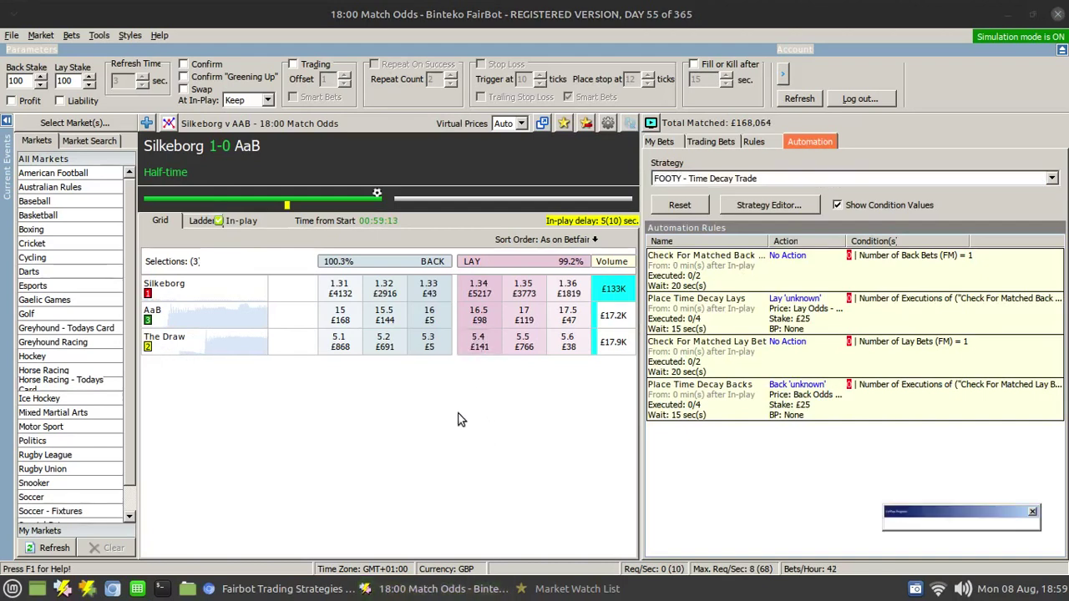
pyautogui.click(660, 142)
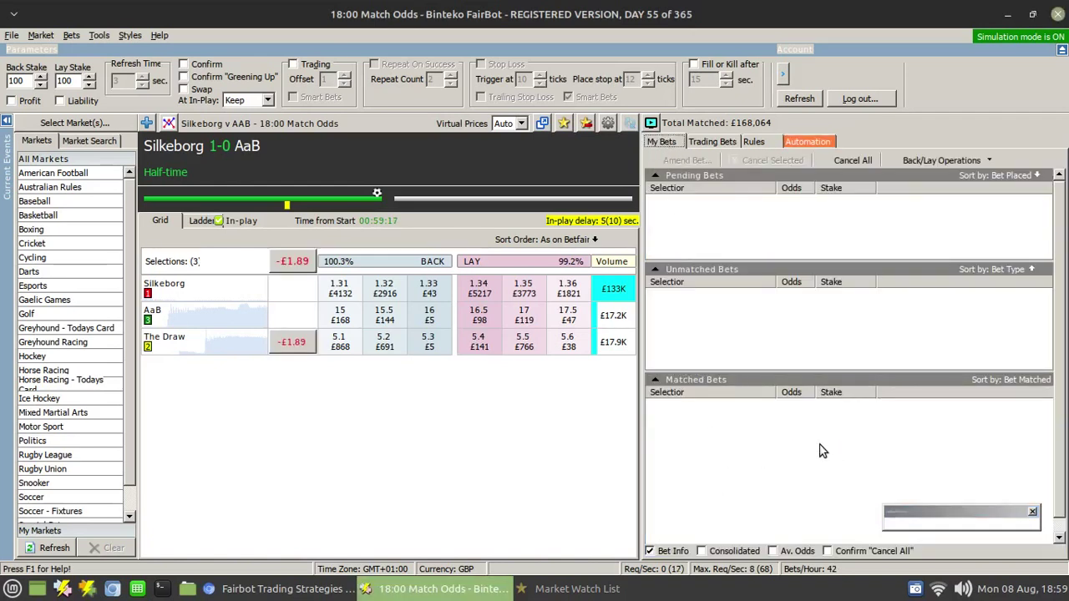
# Check the execution counts of the automation rules against the matched and unmatched bets, enlarging the unmatched bets list.
pyautogui.click(795, 141)
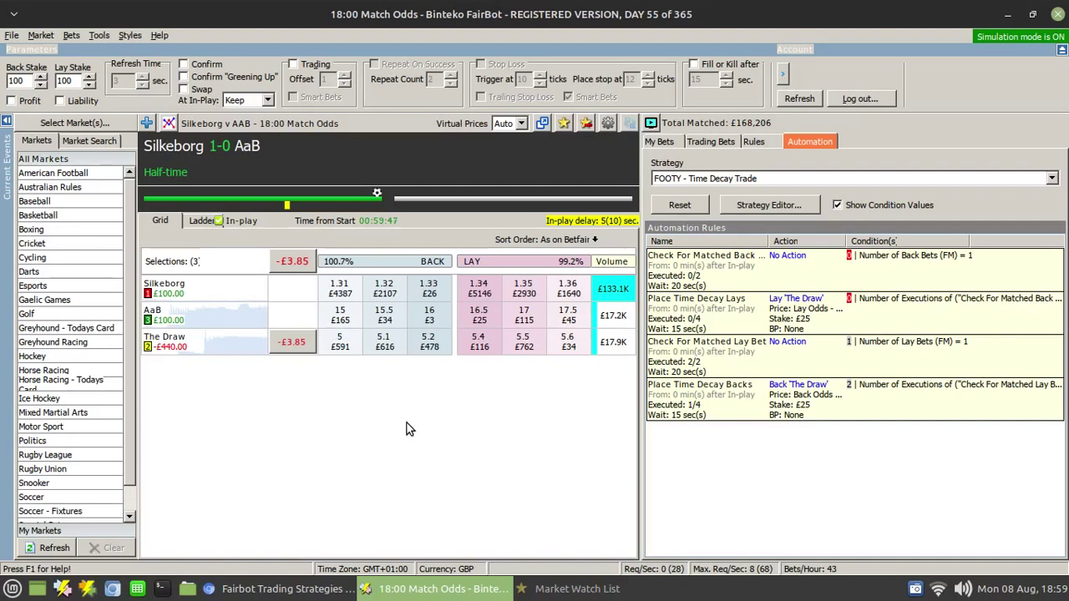
pyautogui.click(667, 144)
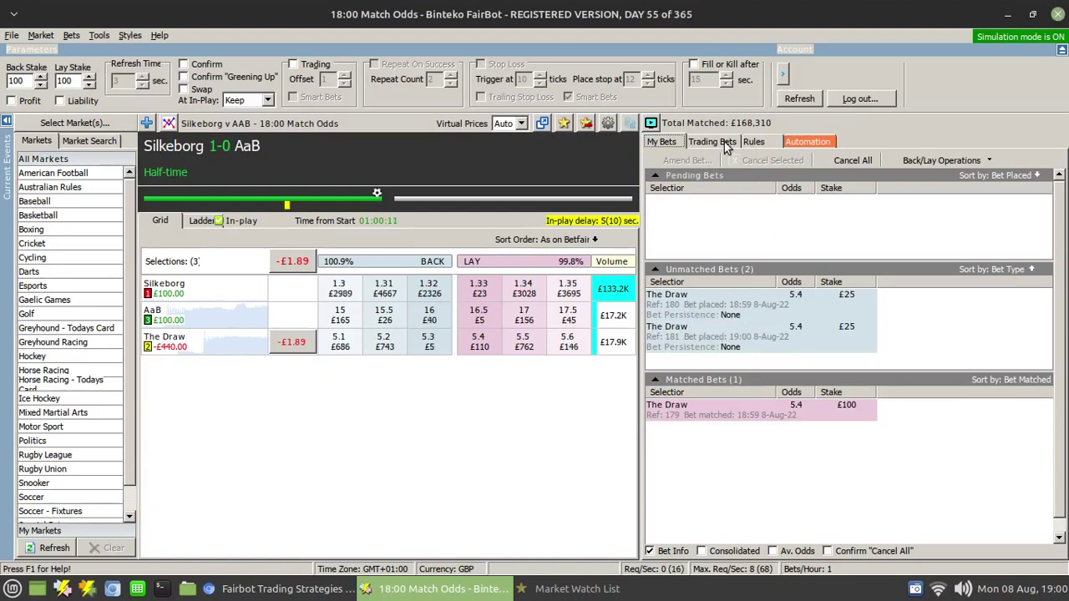
pyautogui.click(805, 142)
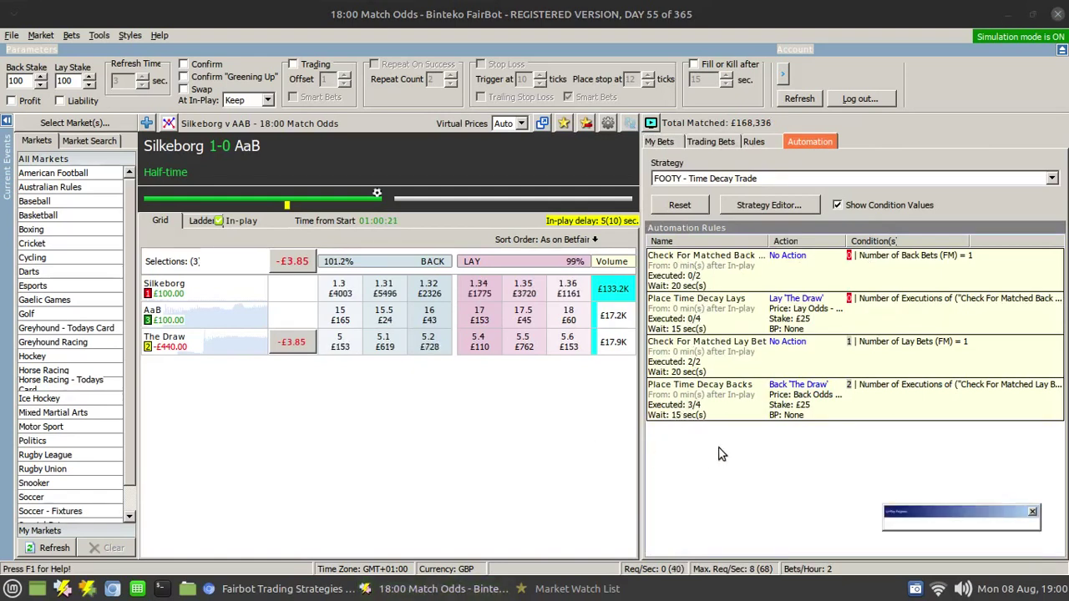
pyautogui.click(673, 142)
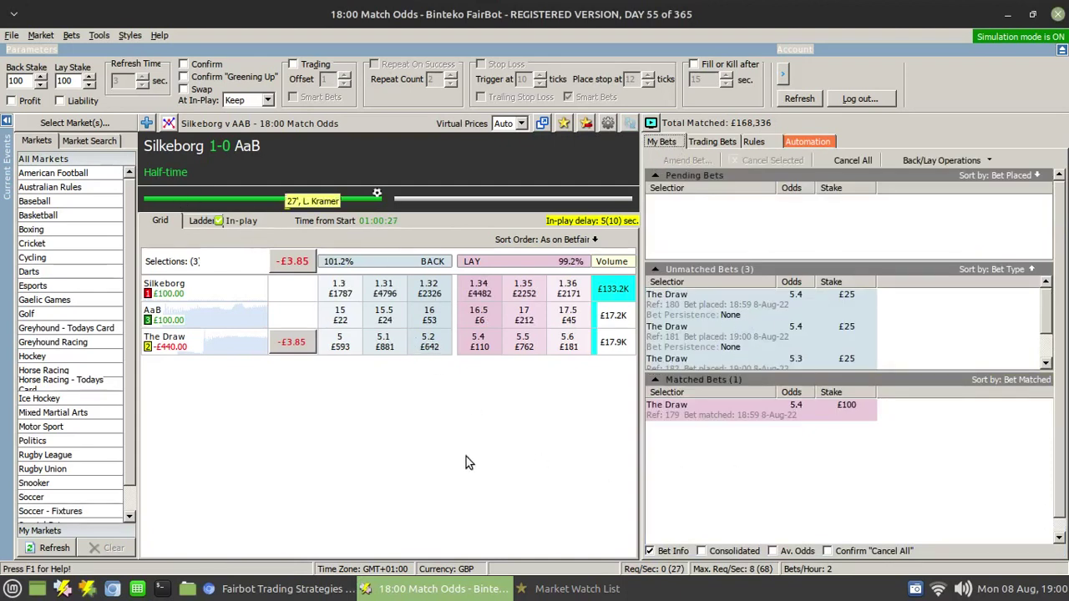
pyautogui.click(806, 142)
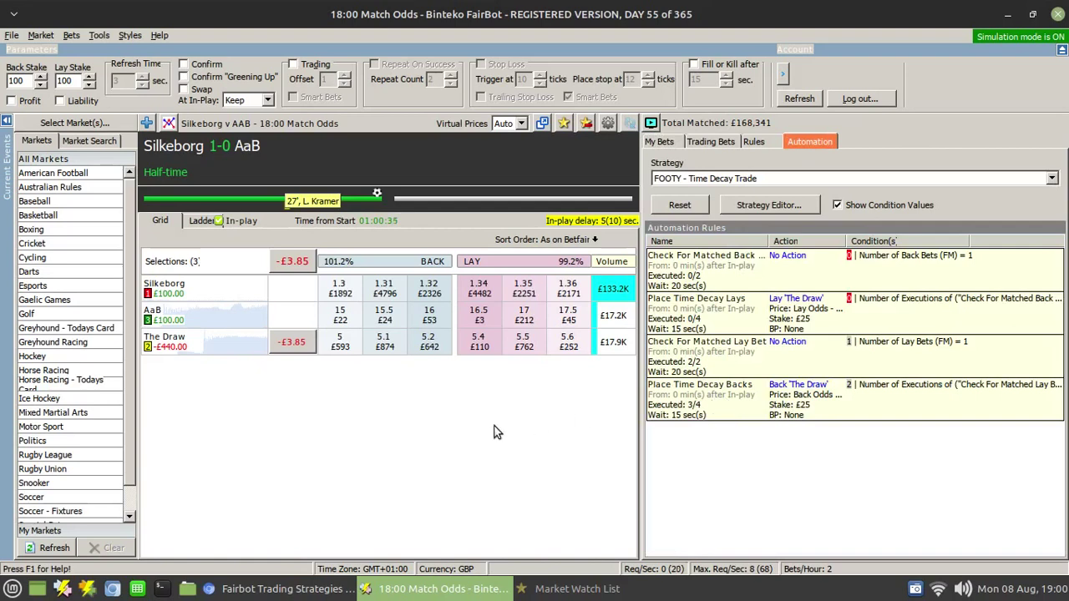
pyautogui.click(660, 142)
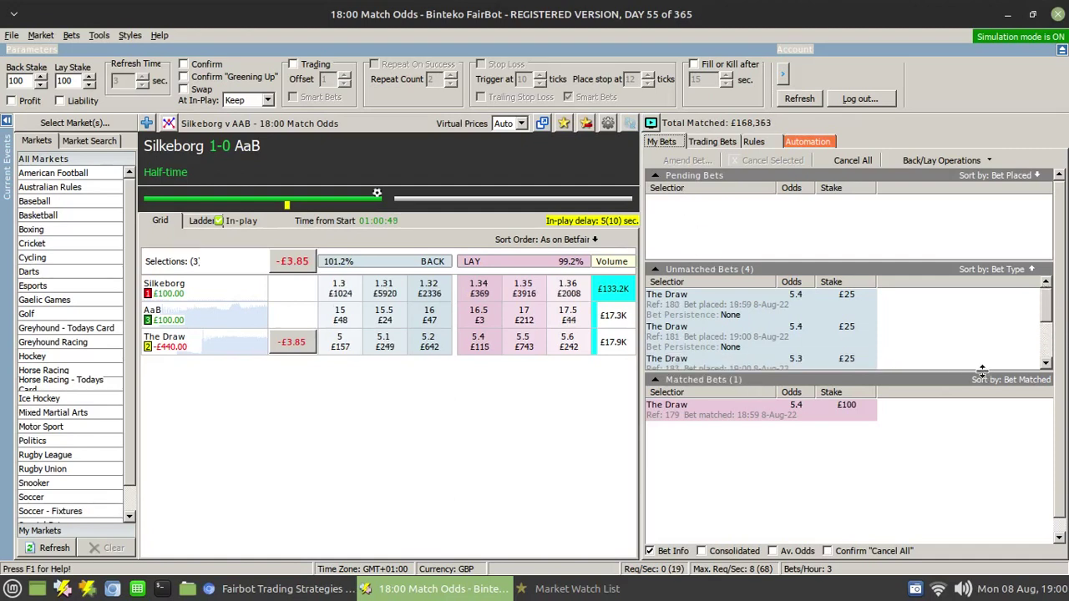
pyautogui.moveTo(980, 379); pyautogui.dragTo(989, 443)
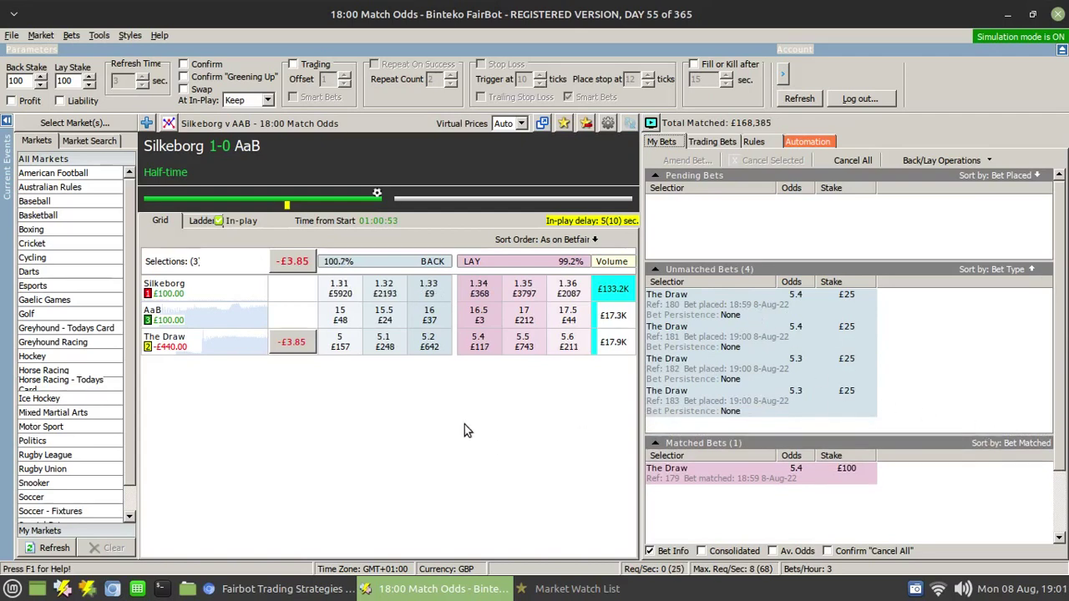
pyautogui.click(806, 142)
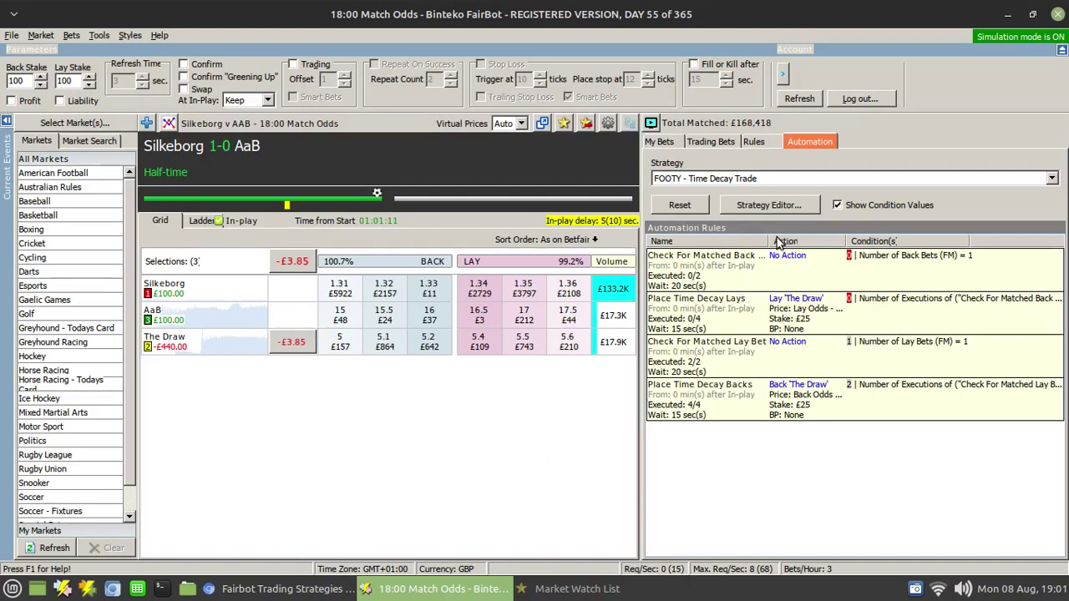
# Edit the Check For Matched Back Bet rule in the strategy editor and add a Rule Number of Executions condition.
pyautogui.click(764, 206)
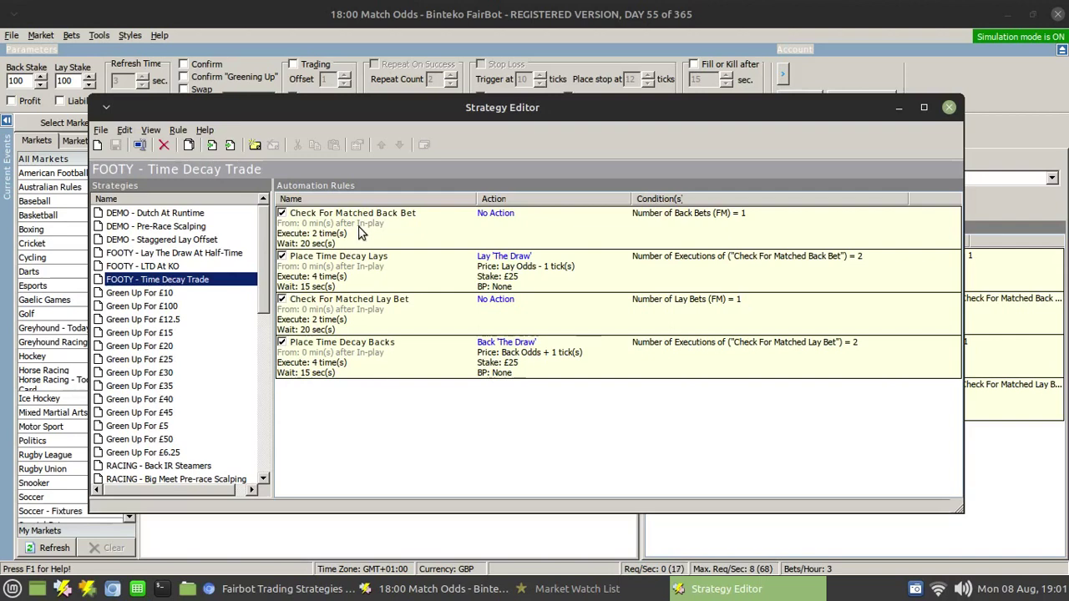
pyautogui.rightClick(359, 233)
pyautogui.click(404, 329)
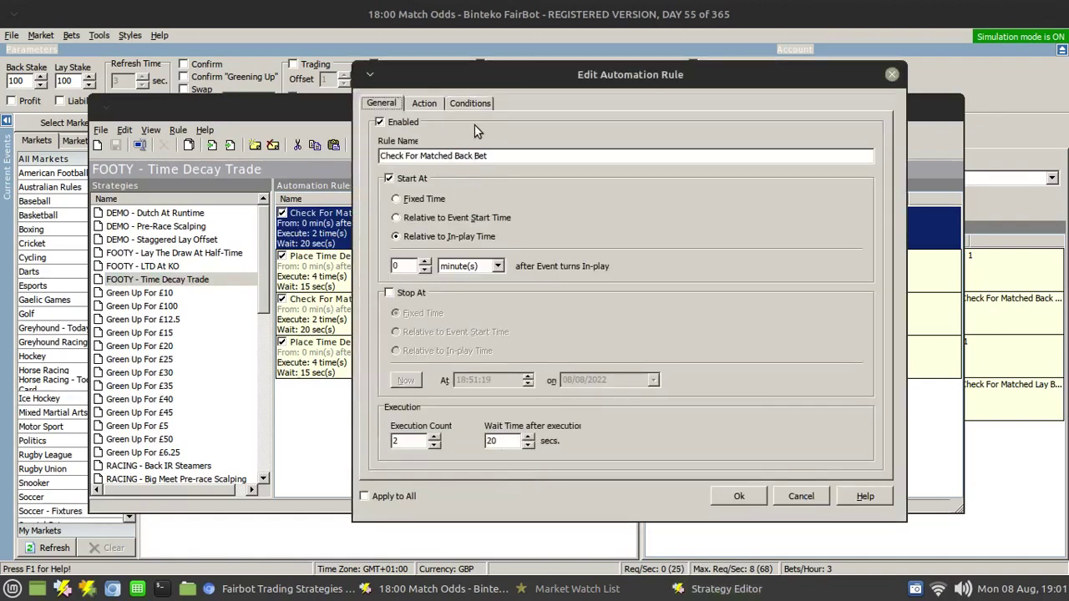
pyautogui.click(472, 103)
pyautogui.click(433, 237)
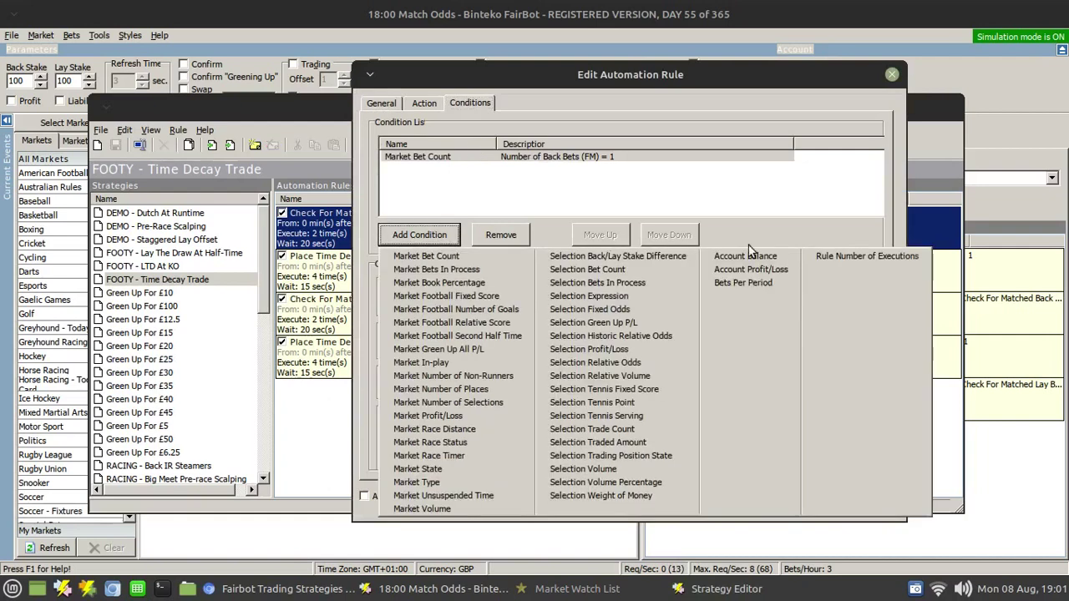
pyautogui.click(864, 257)
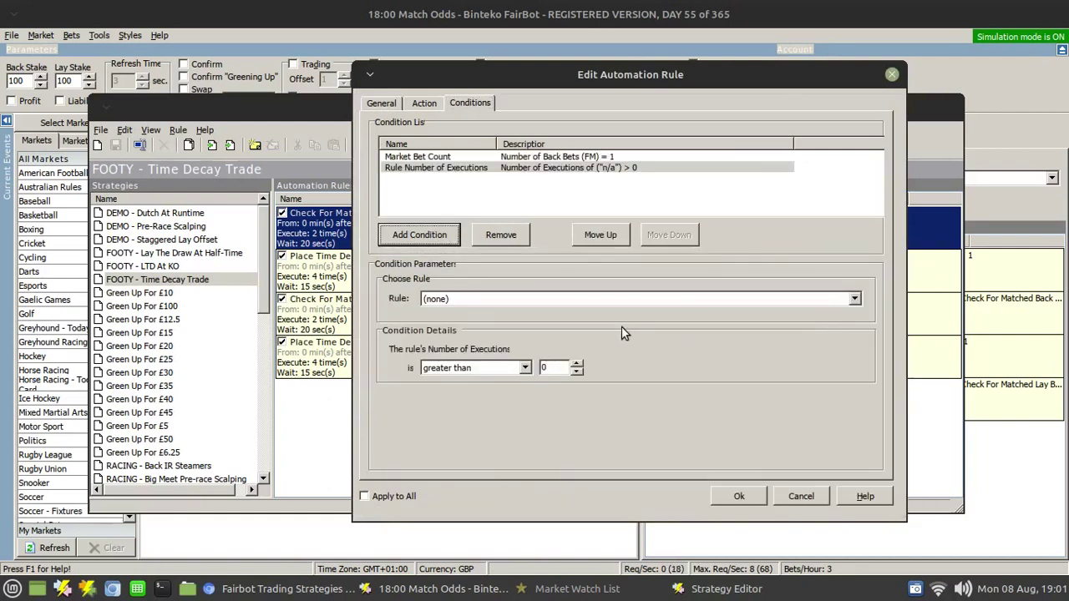
# Make the added condition require Check For Matched Lay Bet executions equal to 0, and accept the rule.
pyautogui.click(561, 301)
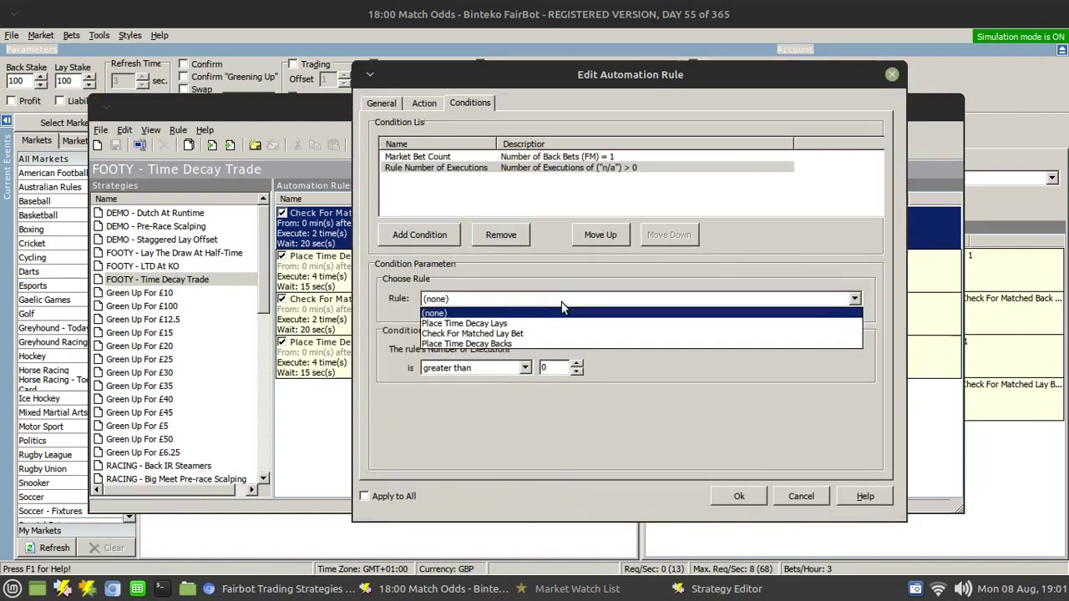
pyautogui.click(519, 335)
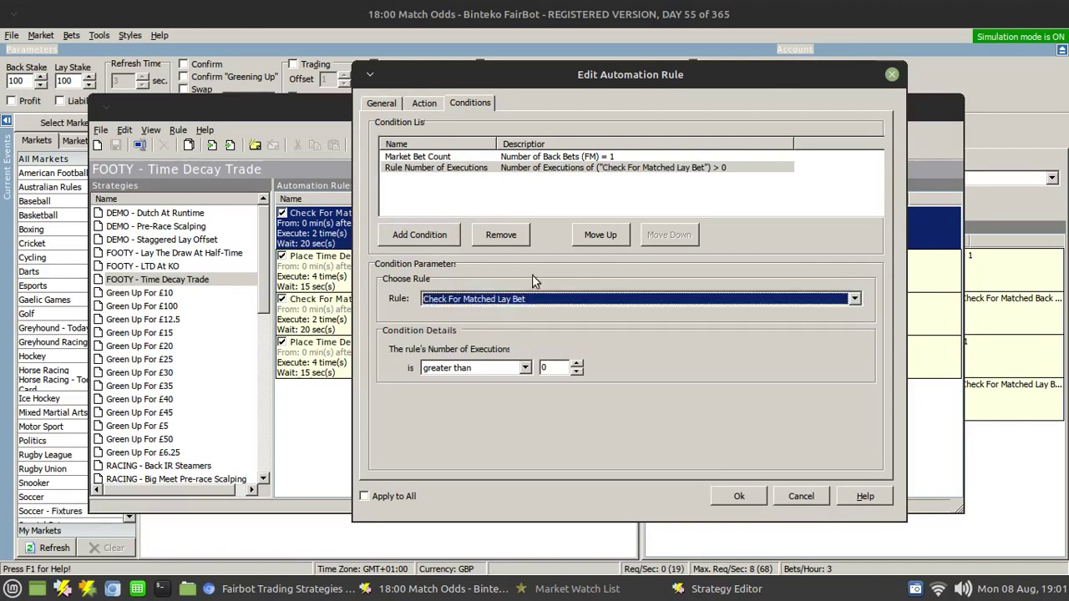
pyautogui.click(526, 369)
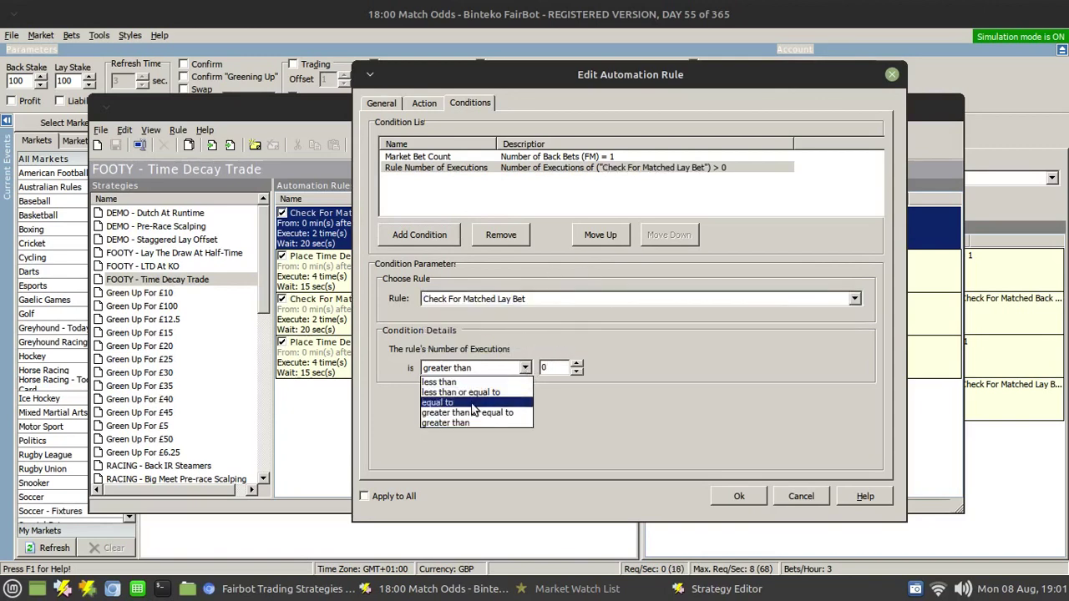
pyautogui.click(447, 401)
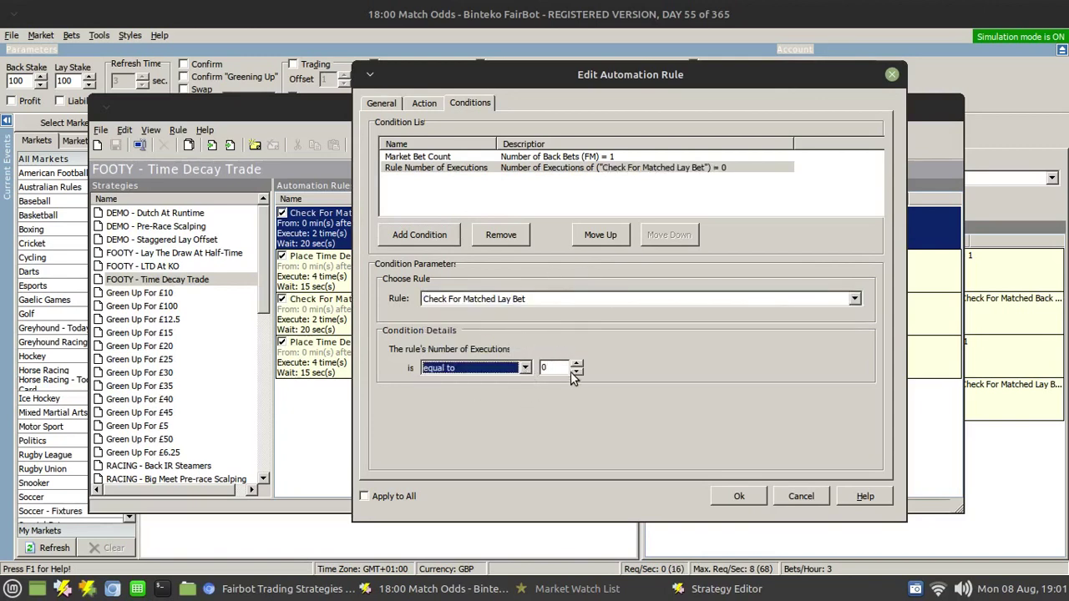
pyautogui.click(738, 498)
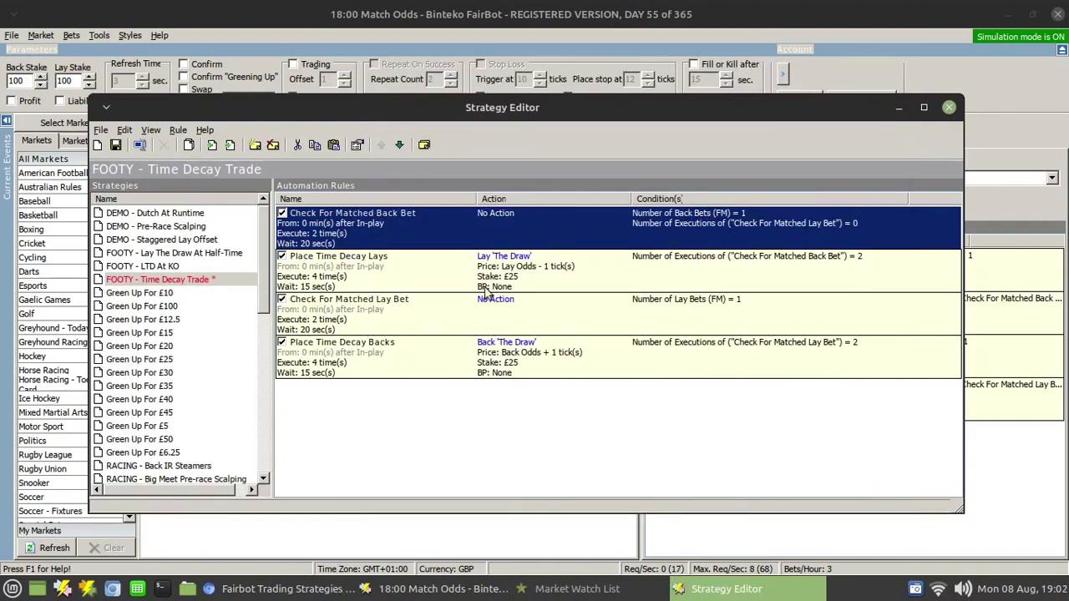
# Edit the Check For Matched Lay Bet rule and add a Rule Number of Executions condition.
pyautogui.rightClick(374, 314)
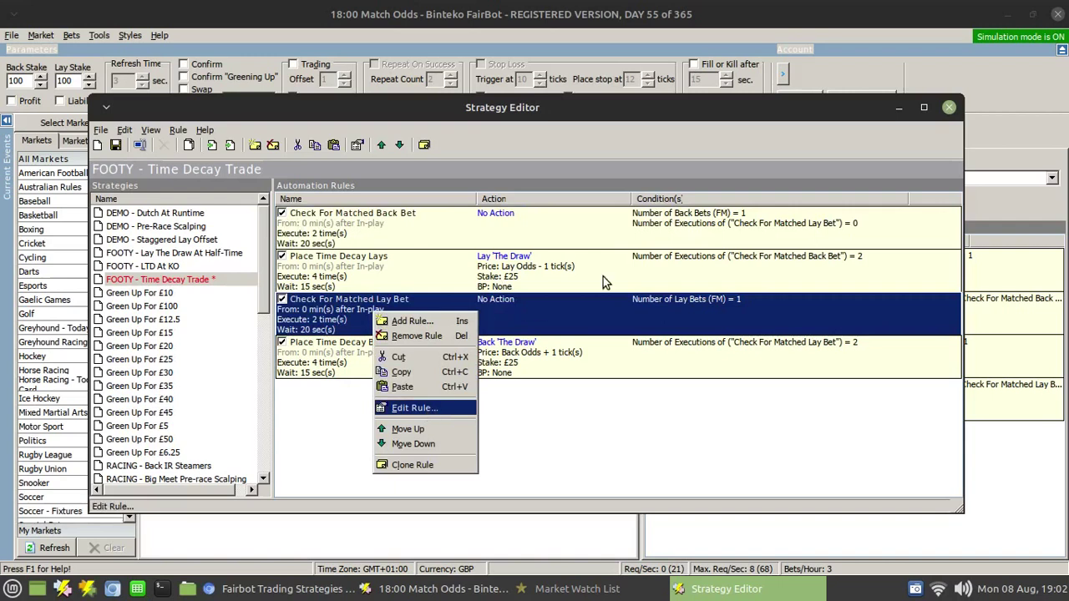
pyautogui.press('Return')
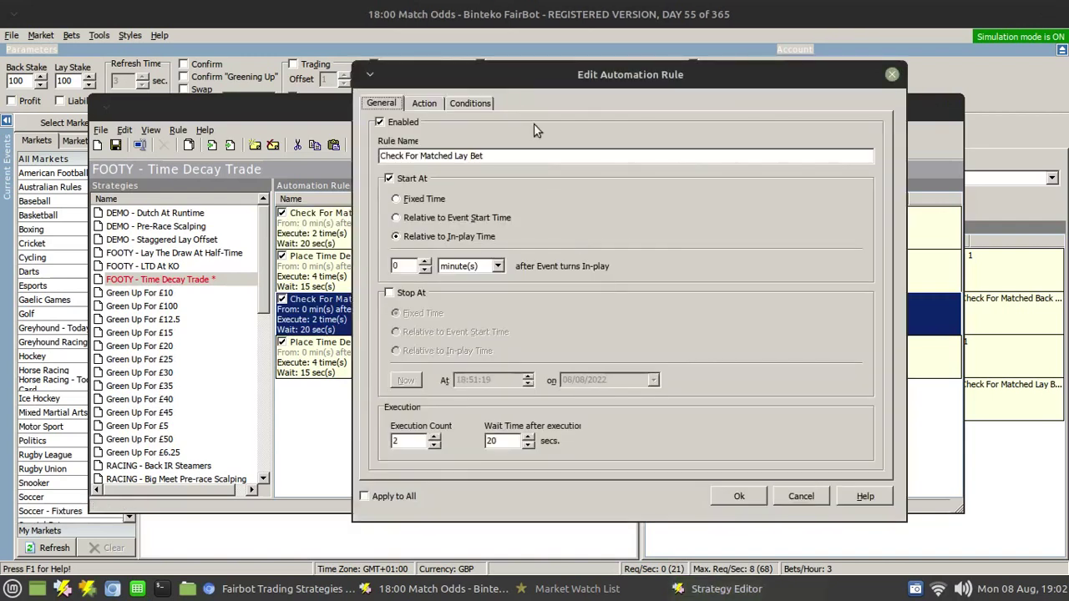
pyautogui.click(471, 104)
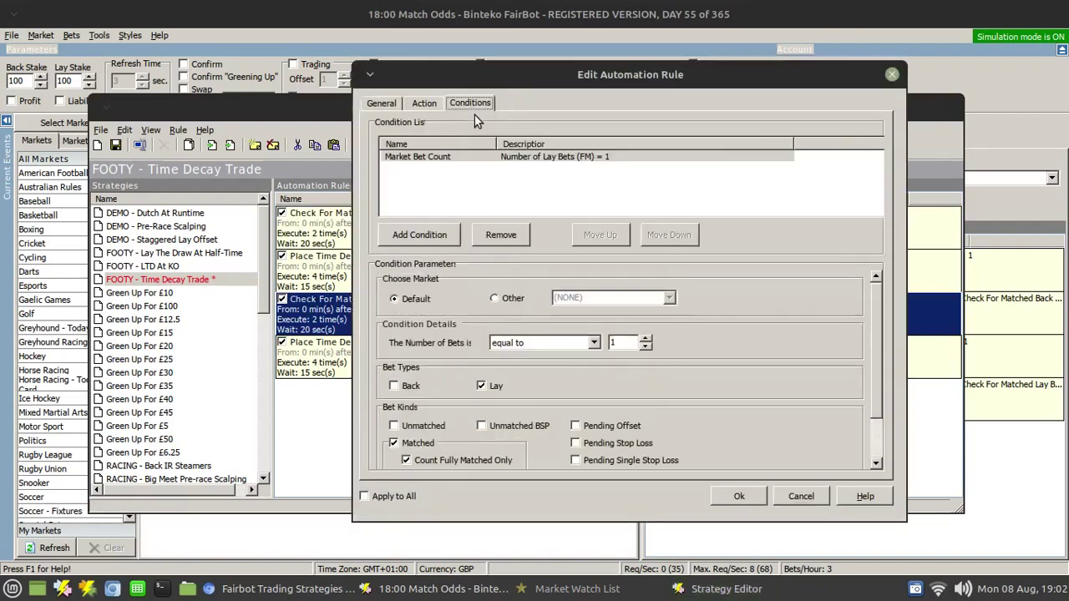
pyautogui.click(444, 236)
pyautogui.click(842, 257)
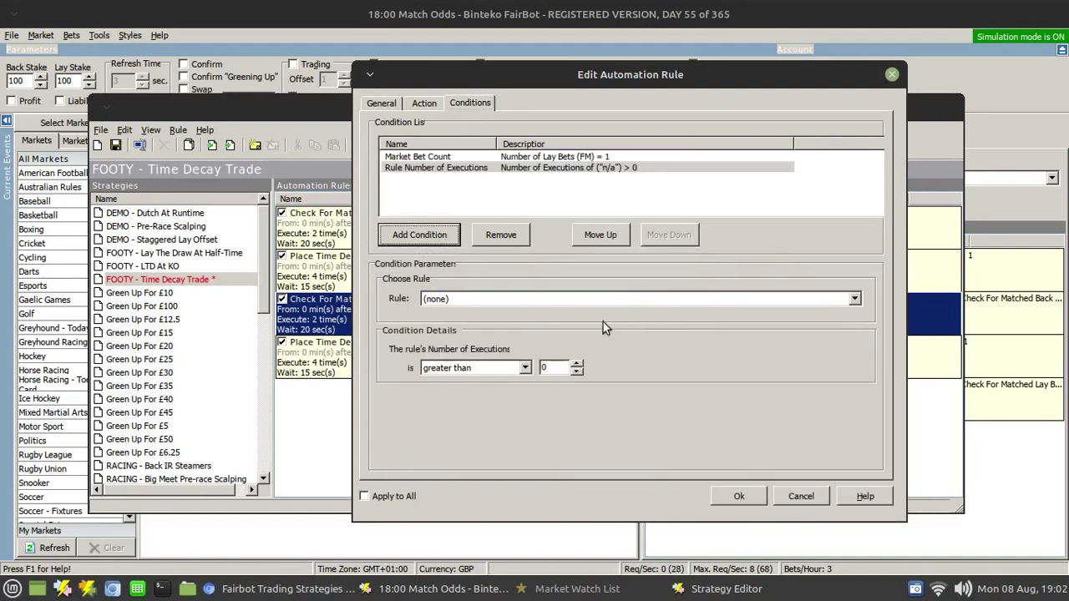
# Make the added condition require Check For Matched Back Bet executions equal to 0, accept the rule and save the strategy.
pyautogui.click(530, 300)
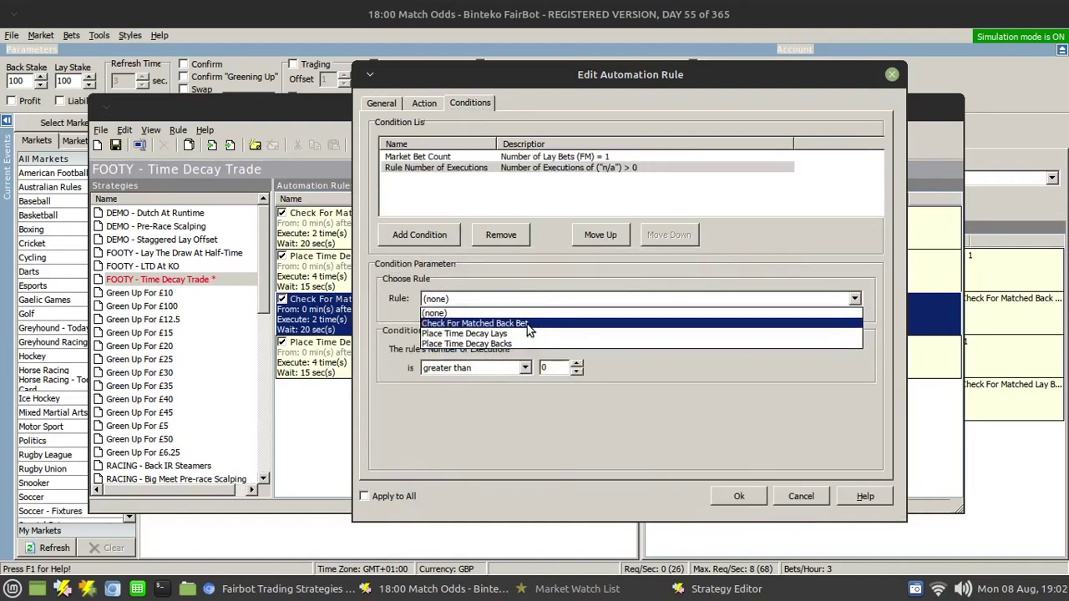
pyautogui.click(530, 325)
pyautogui.click(524, 368)
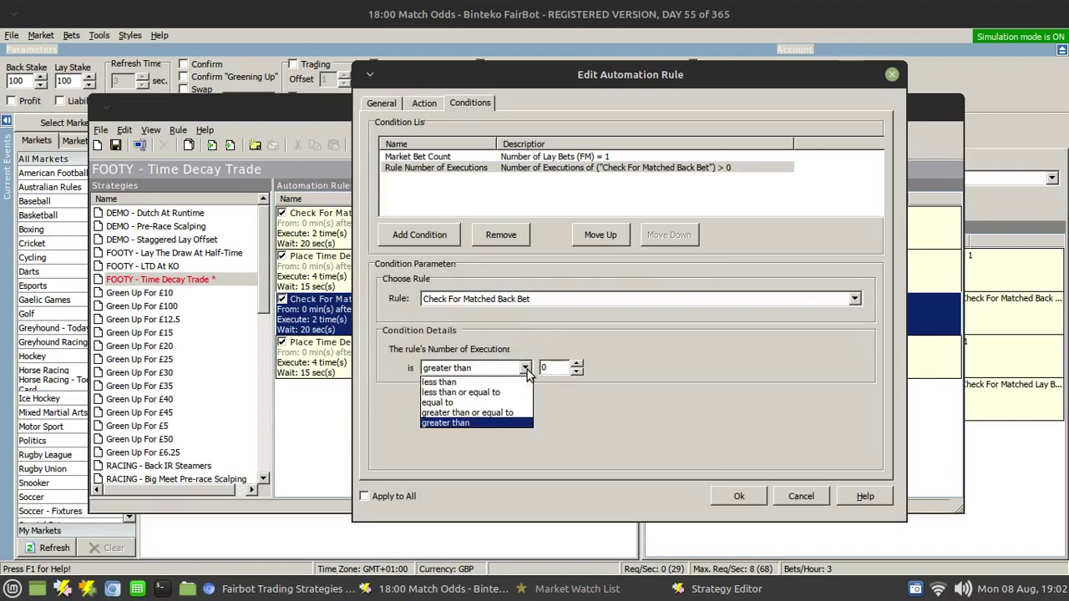
pyautogui.click(476, 423)
pyautogui.click(739, 496)
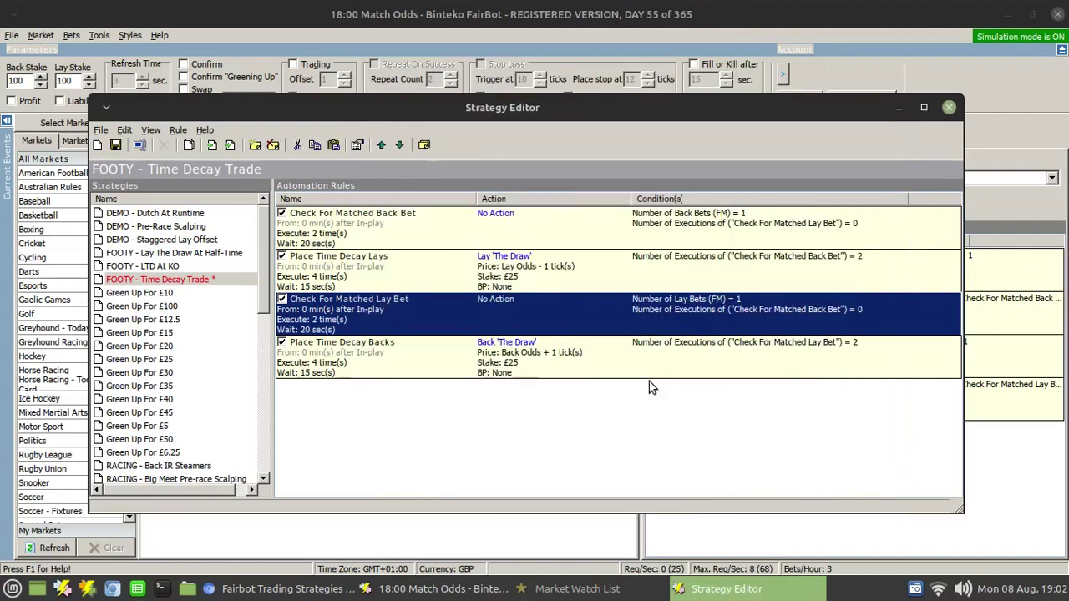
pyautogui.click(536, 434)
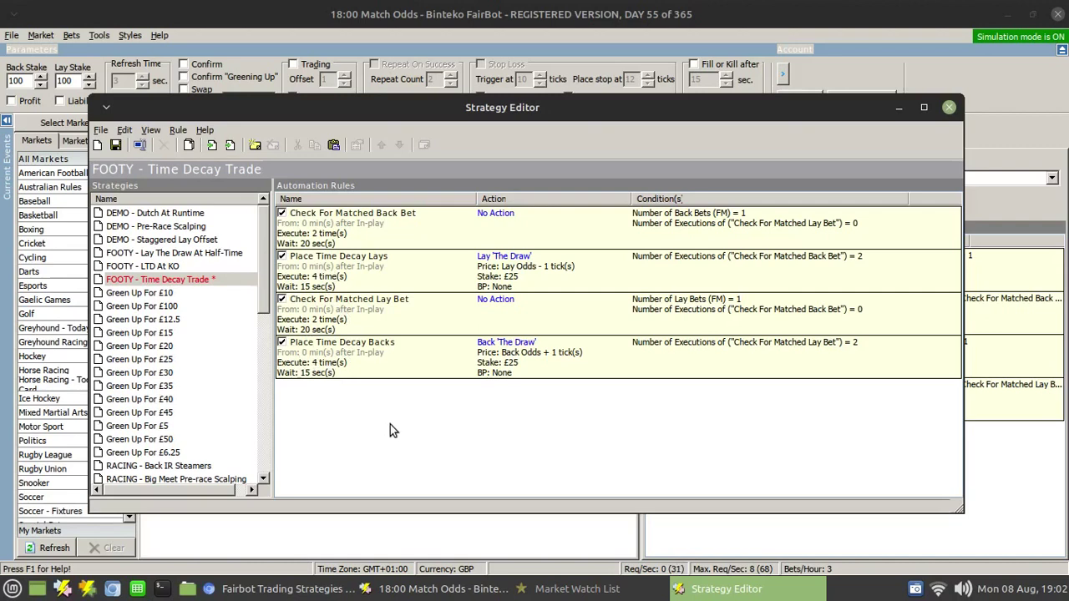
pyautogui.click(116, 146)
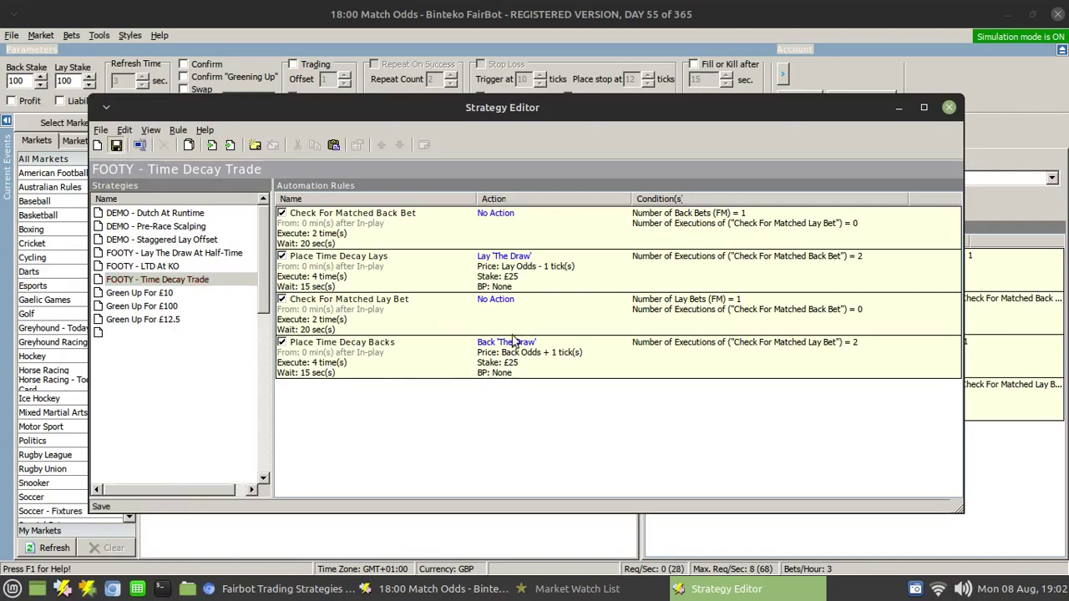
# Close the strategy editor, reset the market's automation and load the updated FOOTY - Time Decay Trade strategy again.
pyautogui.click(948, 107)
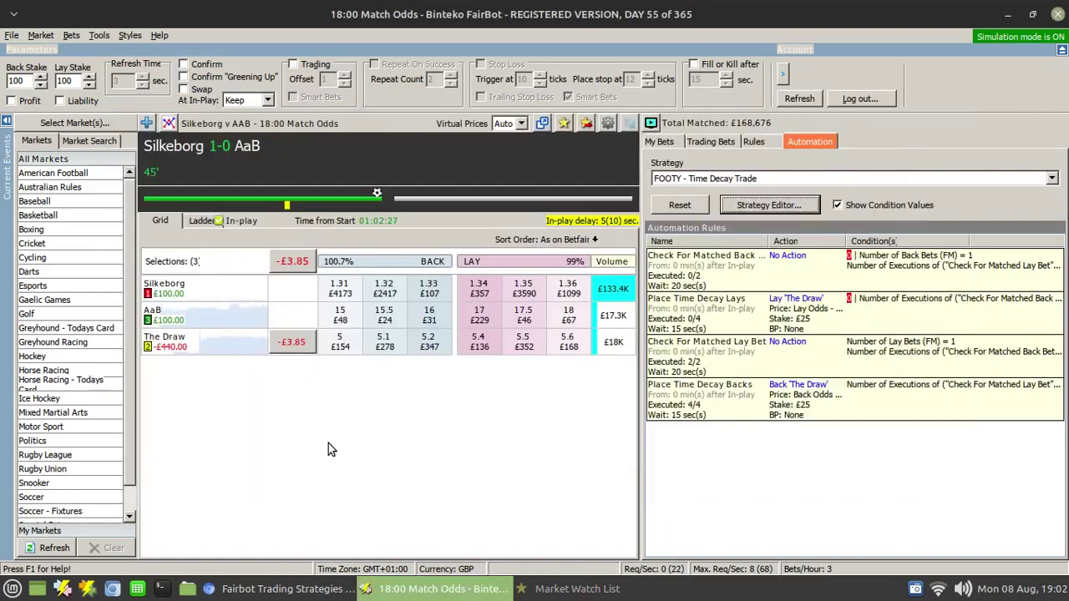
pyautogui.click(693, 205)
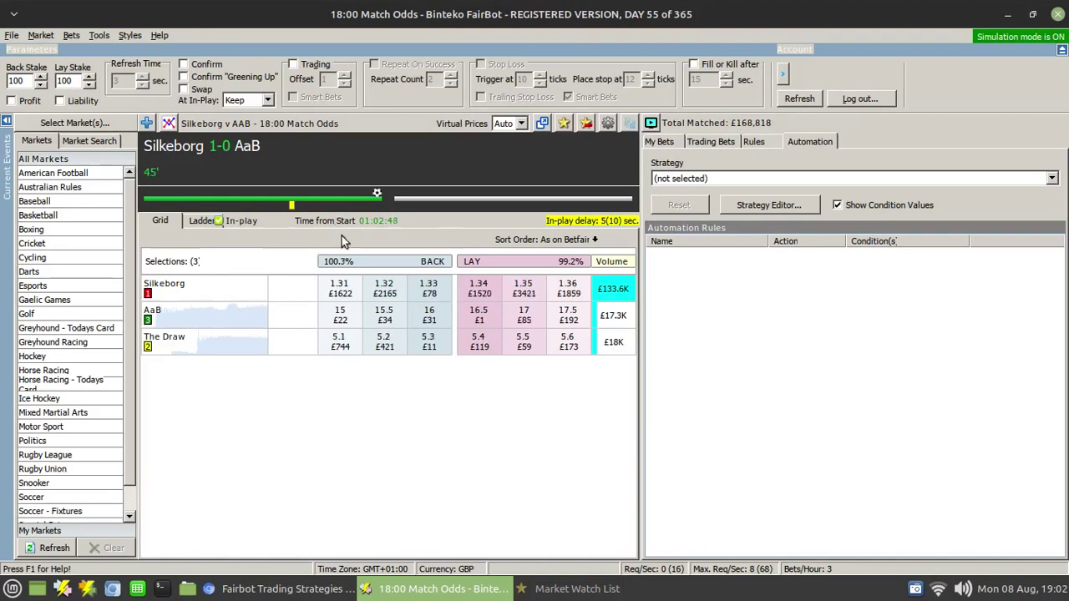
pyautogui.click(717, 177)
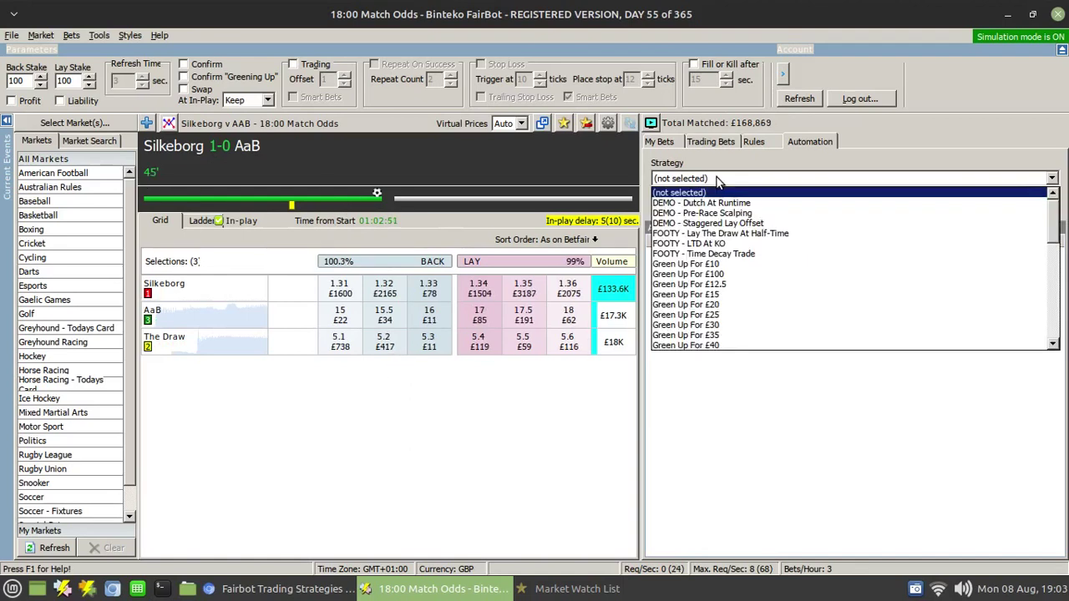
pyautogui.click(711, 256)
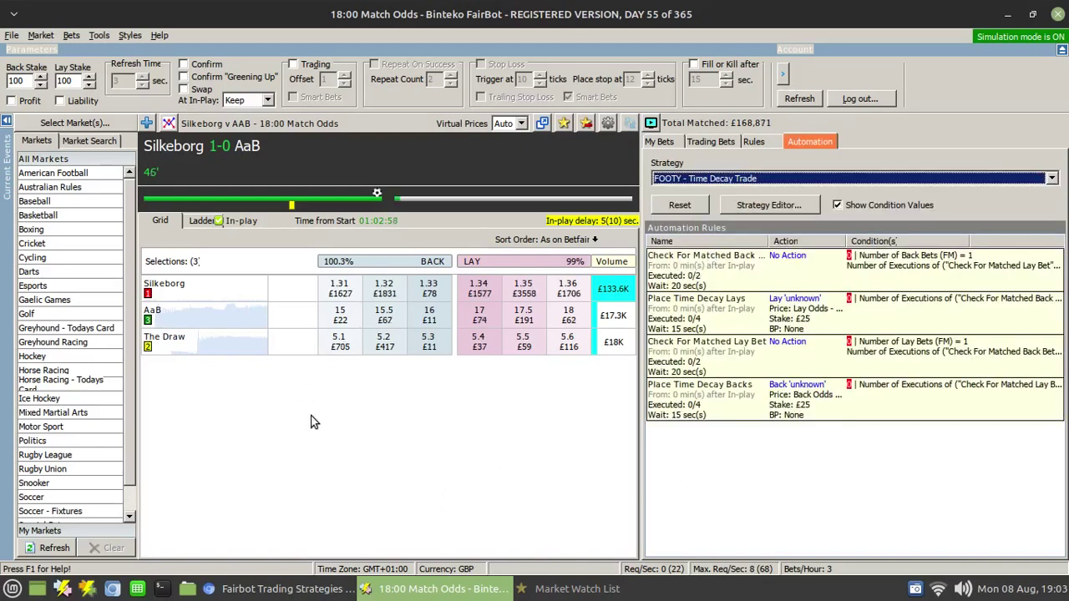
# Back Silkeborg at 1.33 with the £100 stake and check the bet in the market's bet list.
pyautogui.click(428, 294)
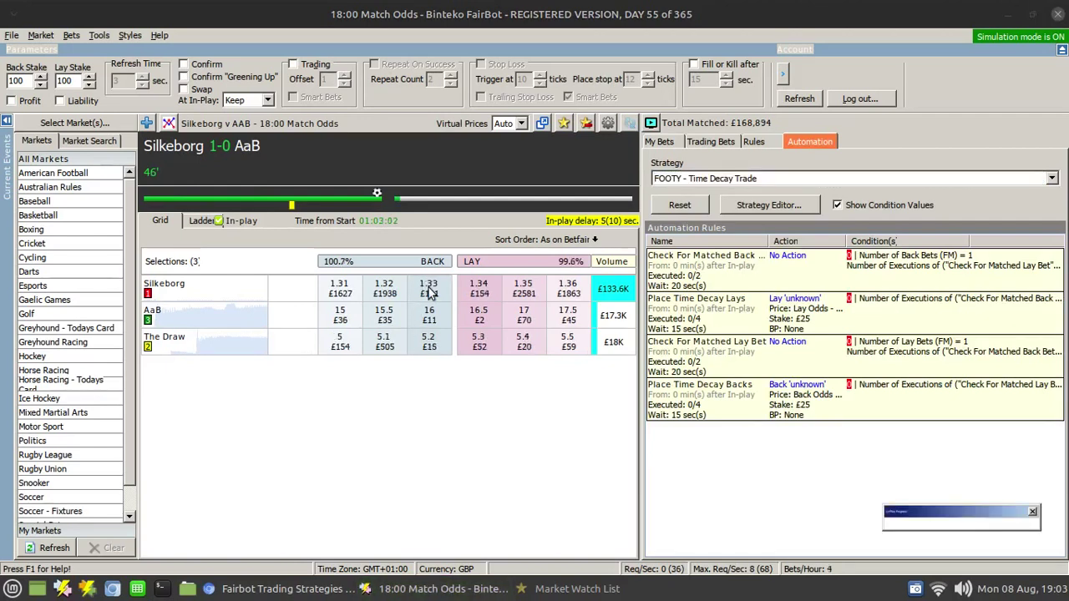
pyautogui.click(663, 143)
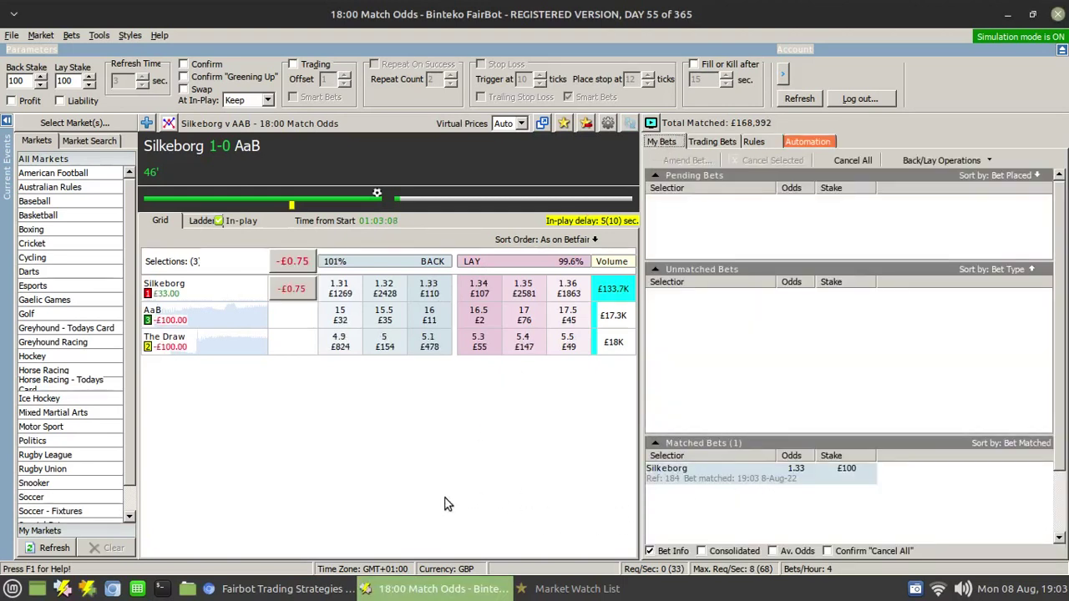
# Examine the automation rules' execution counts and condition values, and review the staggered lay bets in the matched bets list.
pyautogui.click(803, 143)
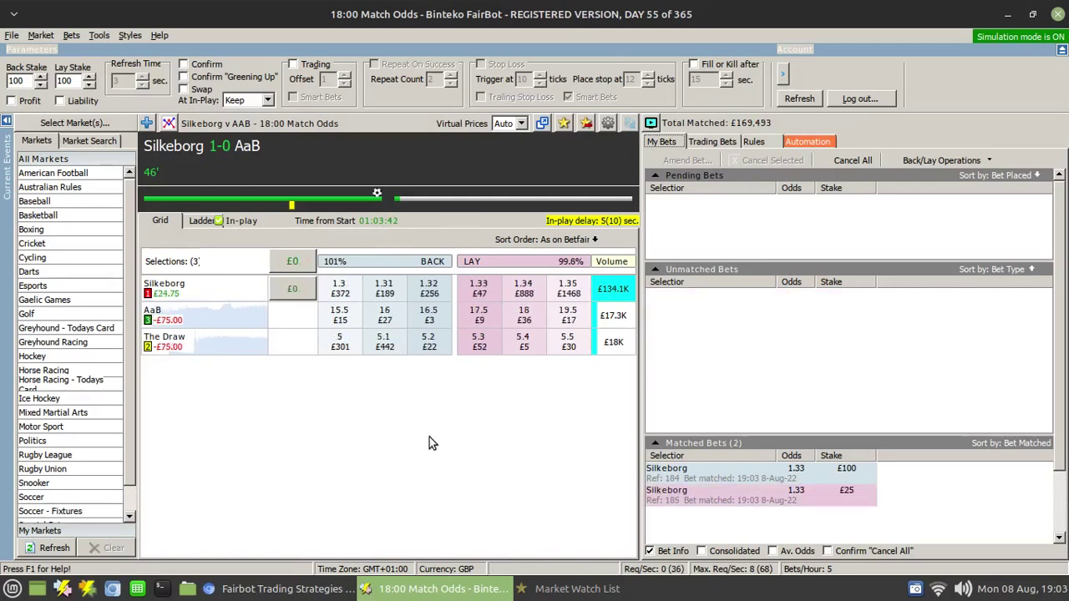
pyautogui.click(800, 143)
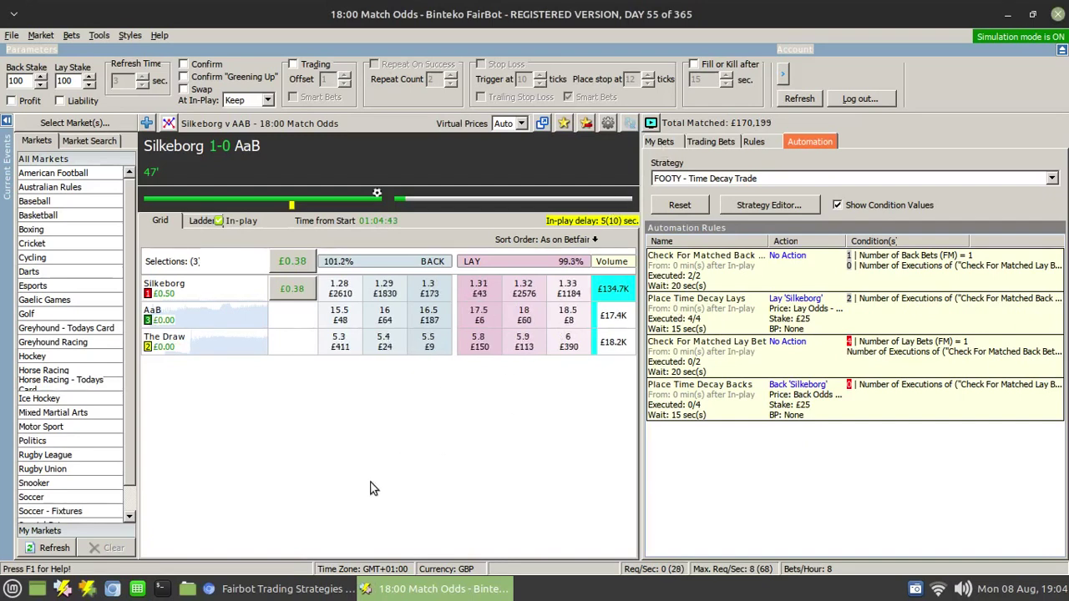
pyautogui.click(658, 142)
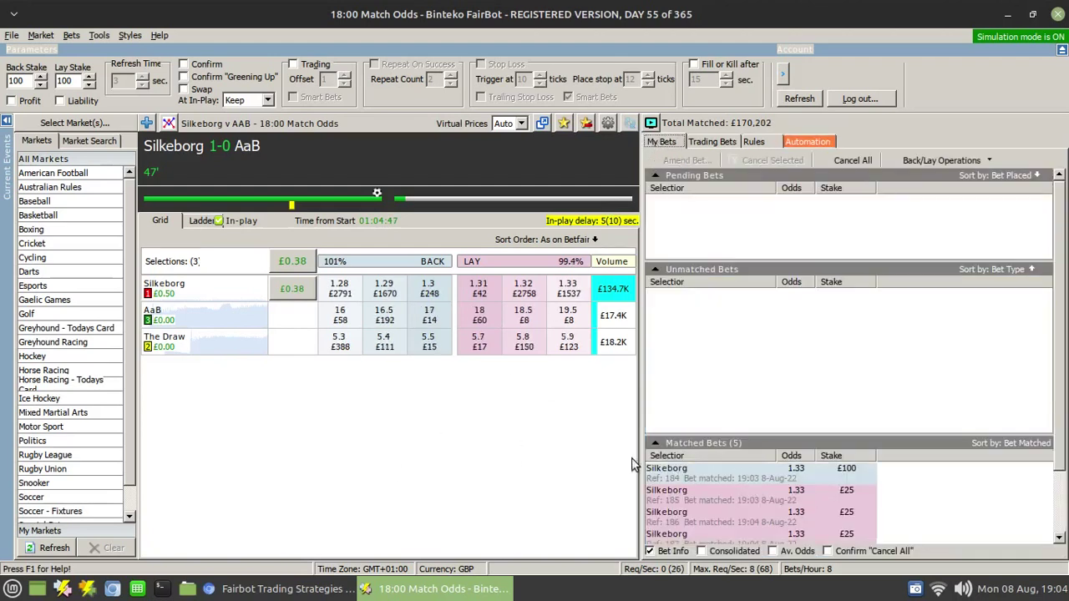
pyautogui.scroll(-3, 642, 505)
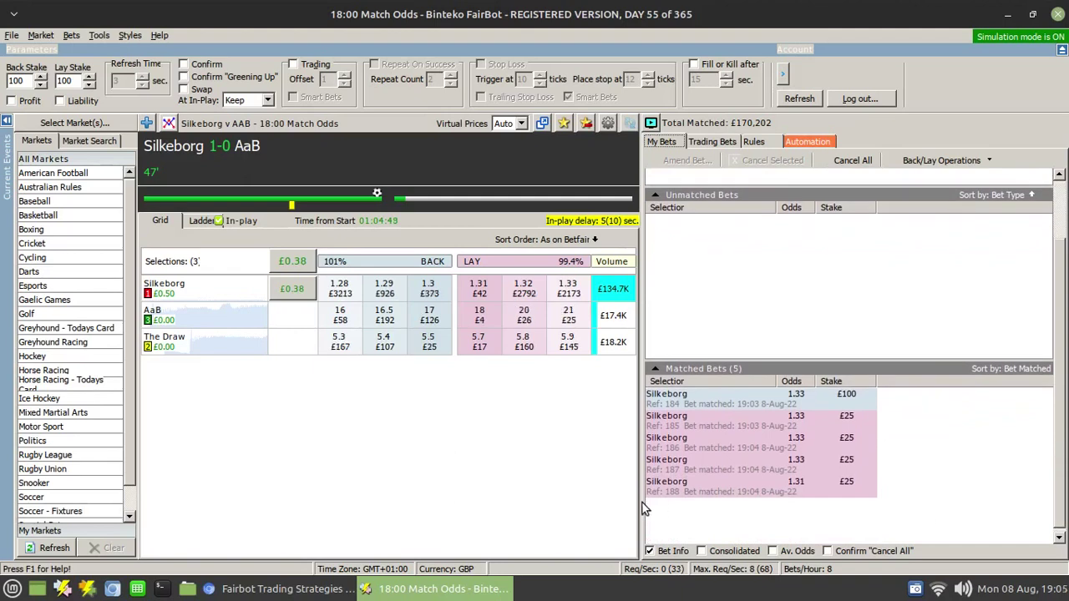